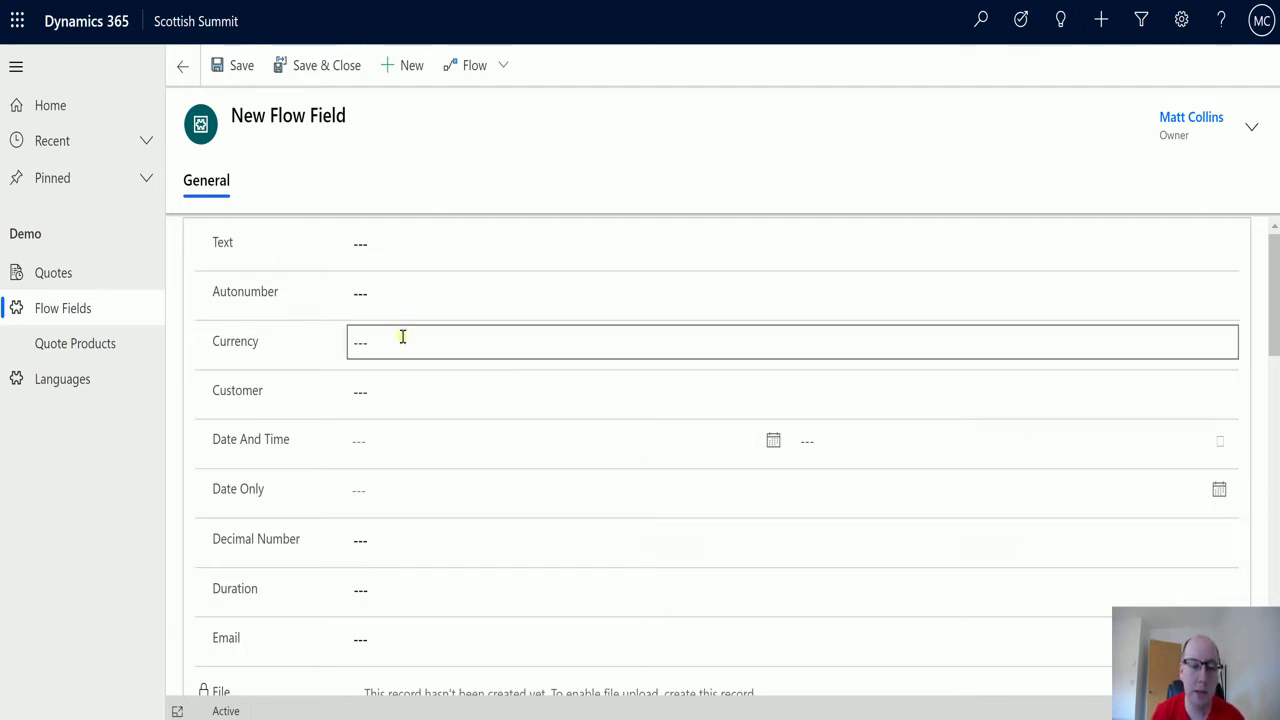
Enter the lines "This is a test to see how this looks", "great testing", "much liking", "keep at it." and "Go Team." in the Text Area
{"action": "scroll", "coordinate": [402, 337], "scroll_direction": "down", "scroll_amount": 4}
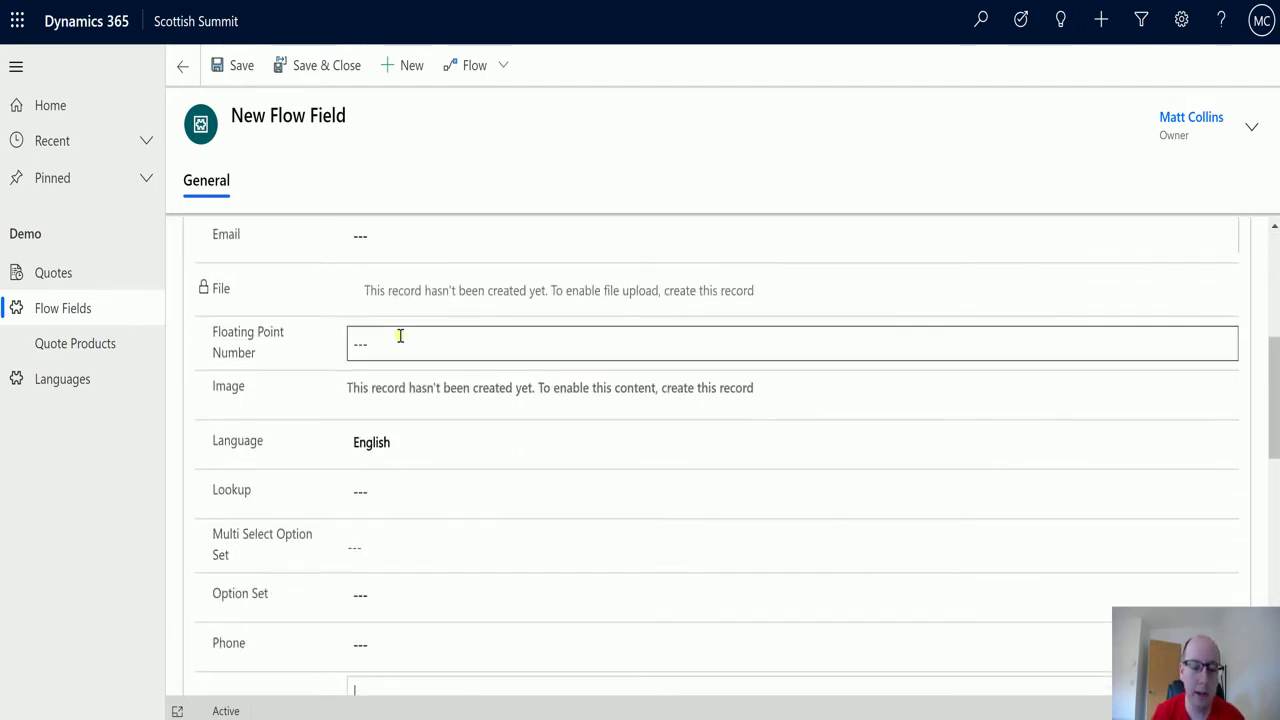
{"action": "scroll", "coordinate": [400, 337], "scroll_direction": "down", "scroll_amount": 4}
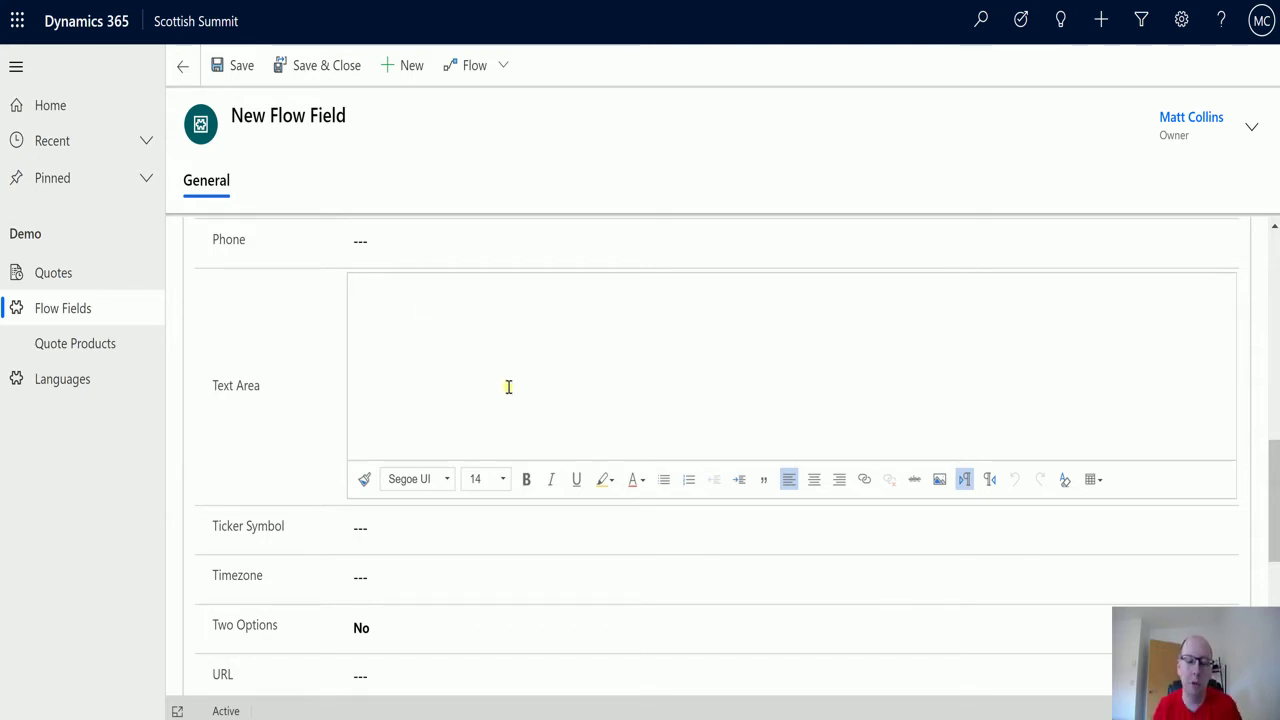
{"action": "type", "text": "T"}
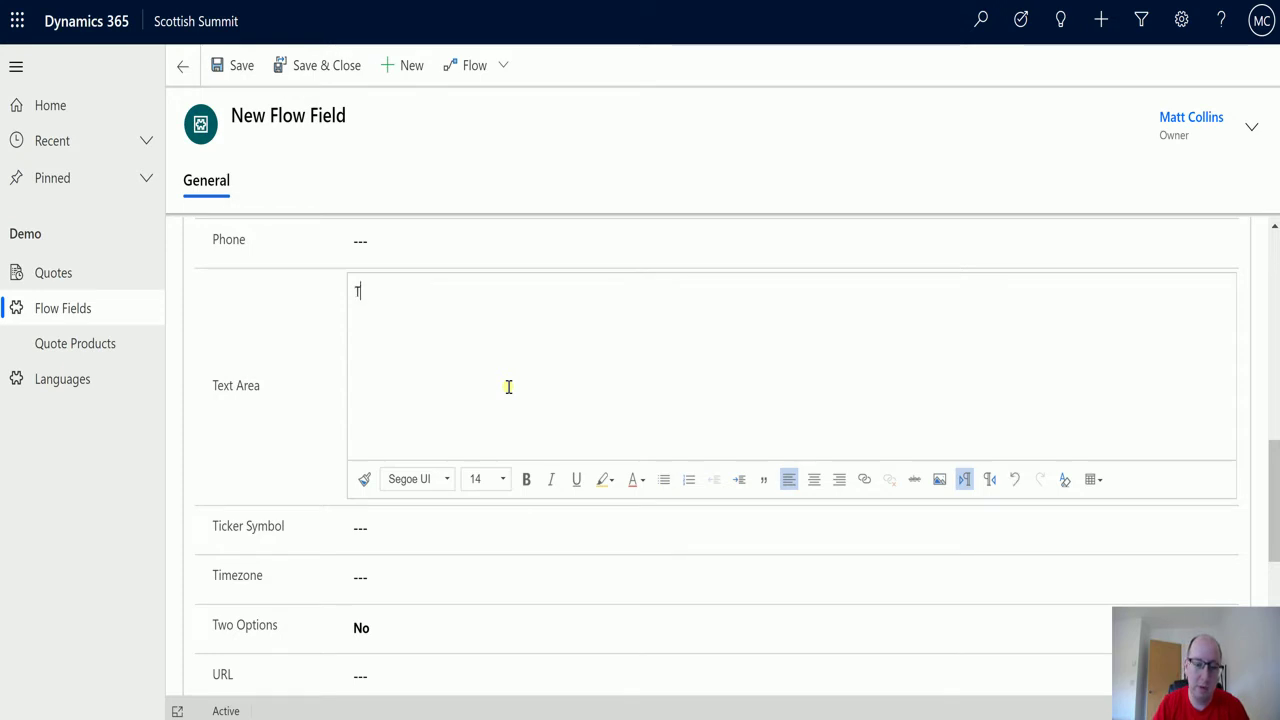
{"action": "type", "text": "his "}
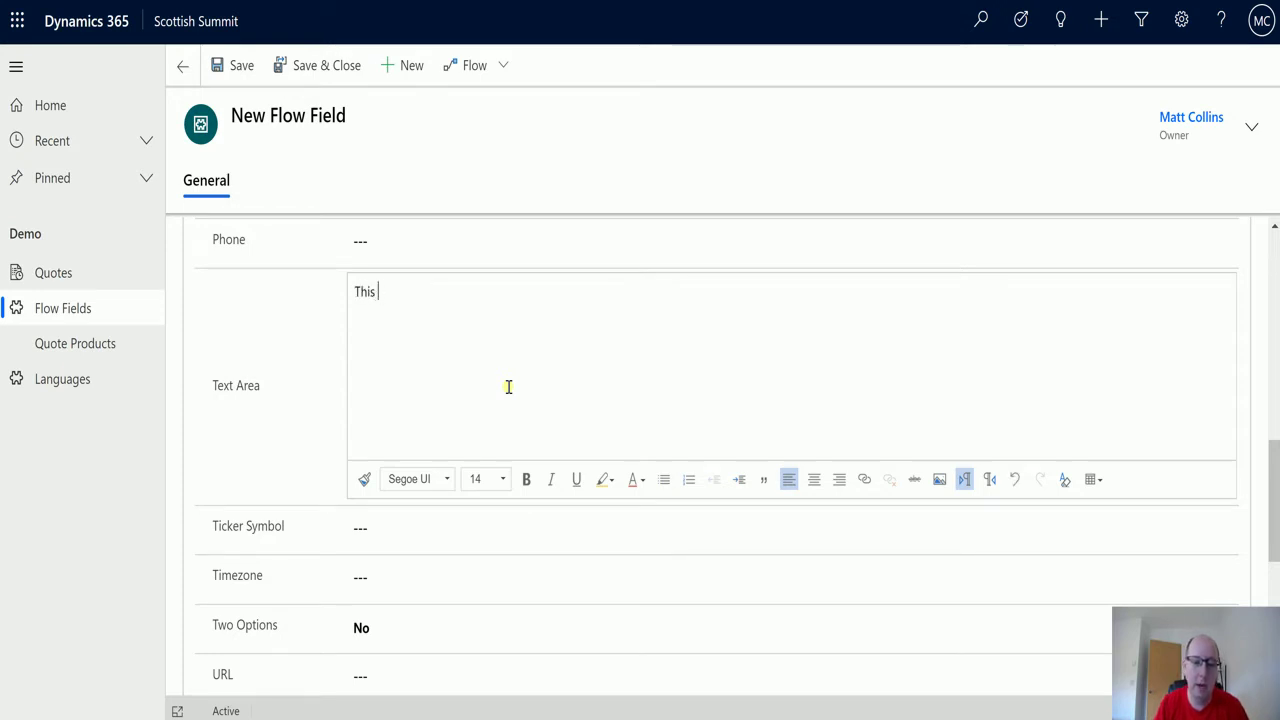
{"action": "type", "text": "ts a test to see"}
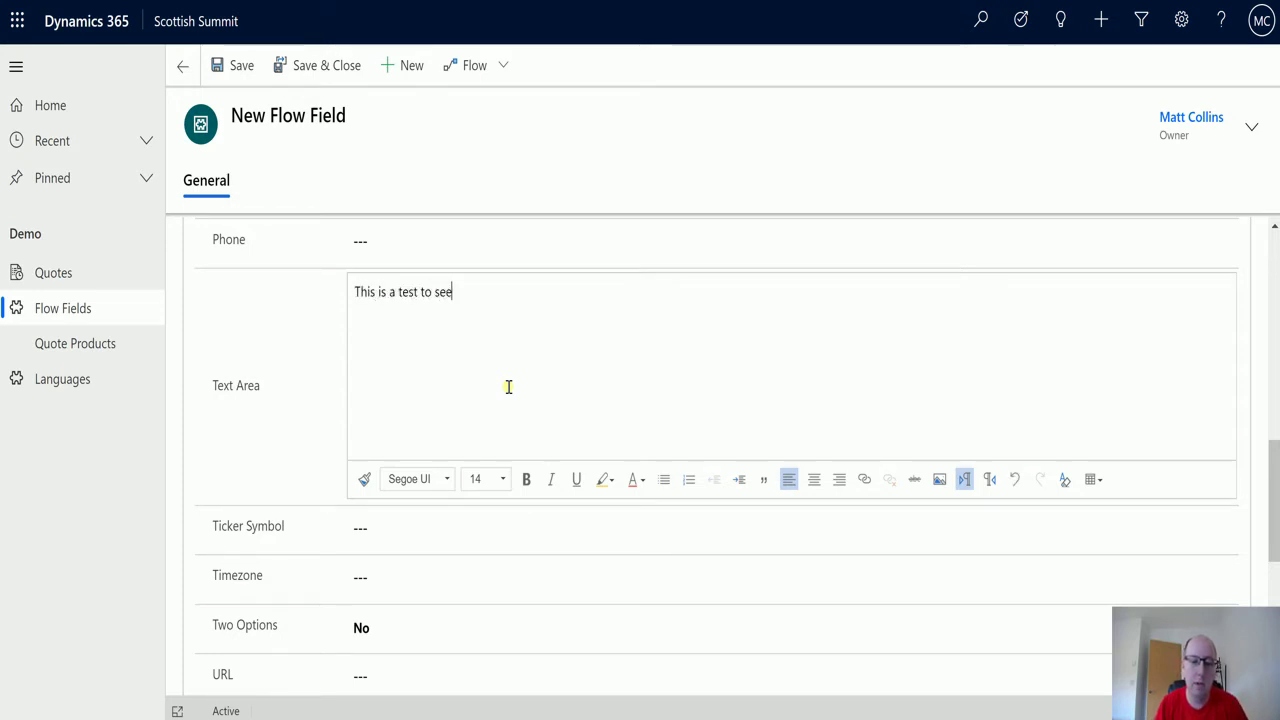
{"action": "type", "text": " how this "}
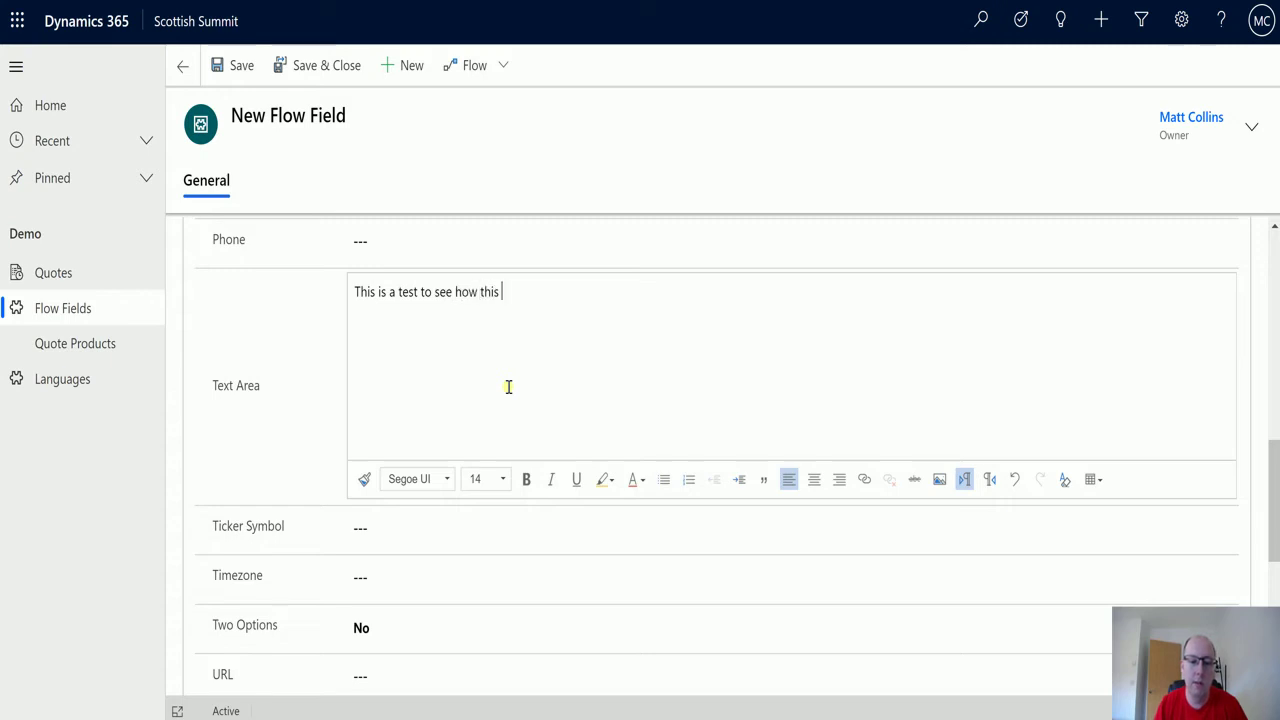
{"action": "type", "text": "lookgreat "}
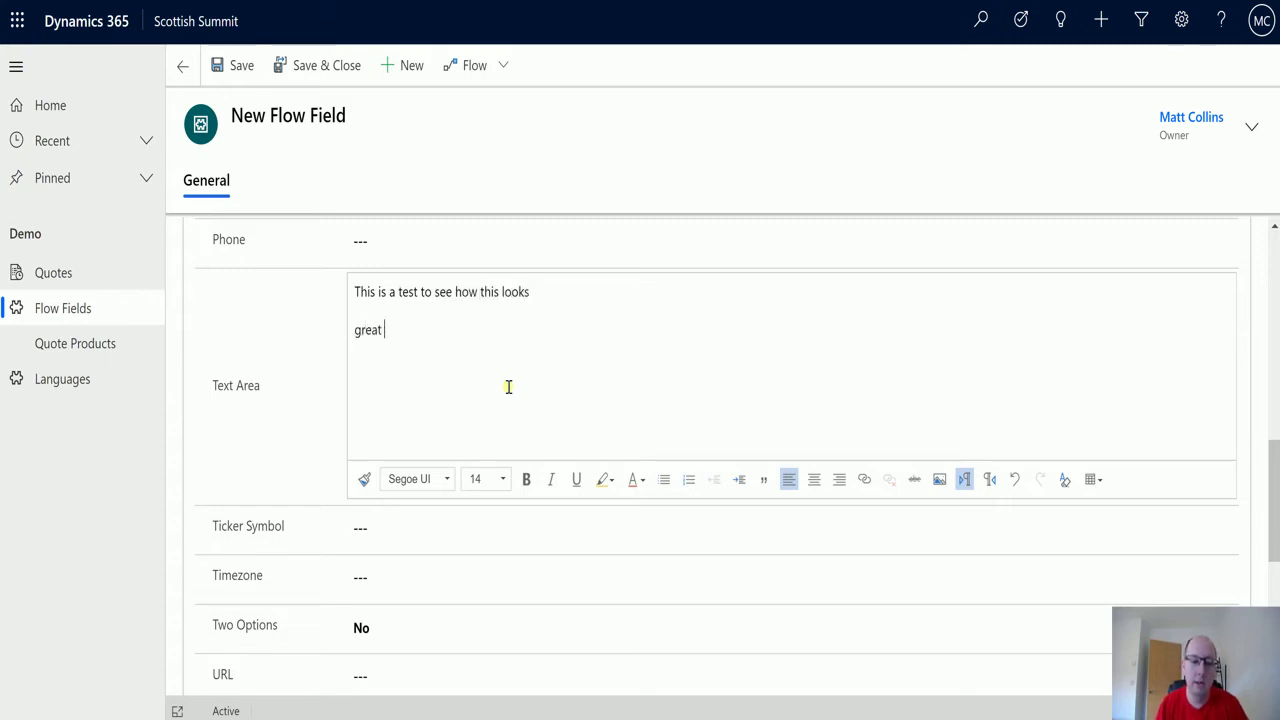
{"action": "type", "text": "testing"}
{"action": "type", "text": "m"}
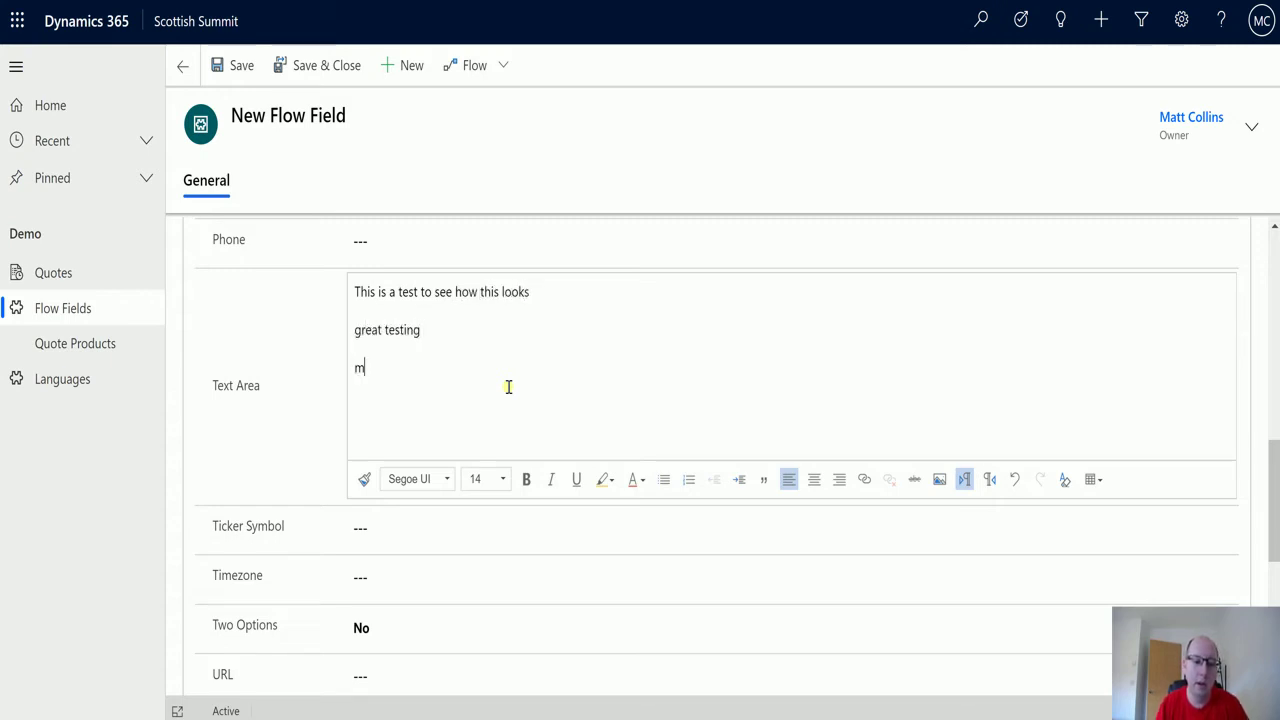
{"action": "type", "text": "uch liking"}
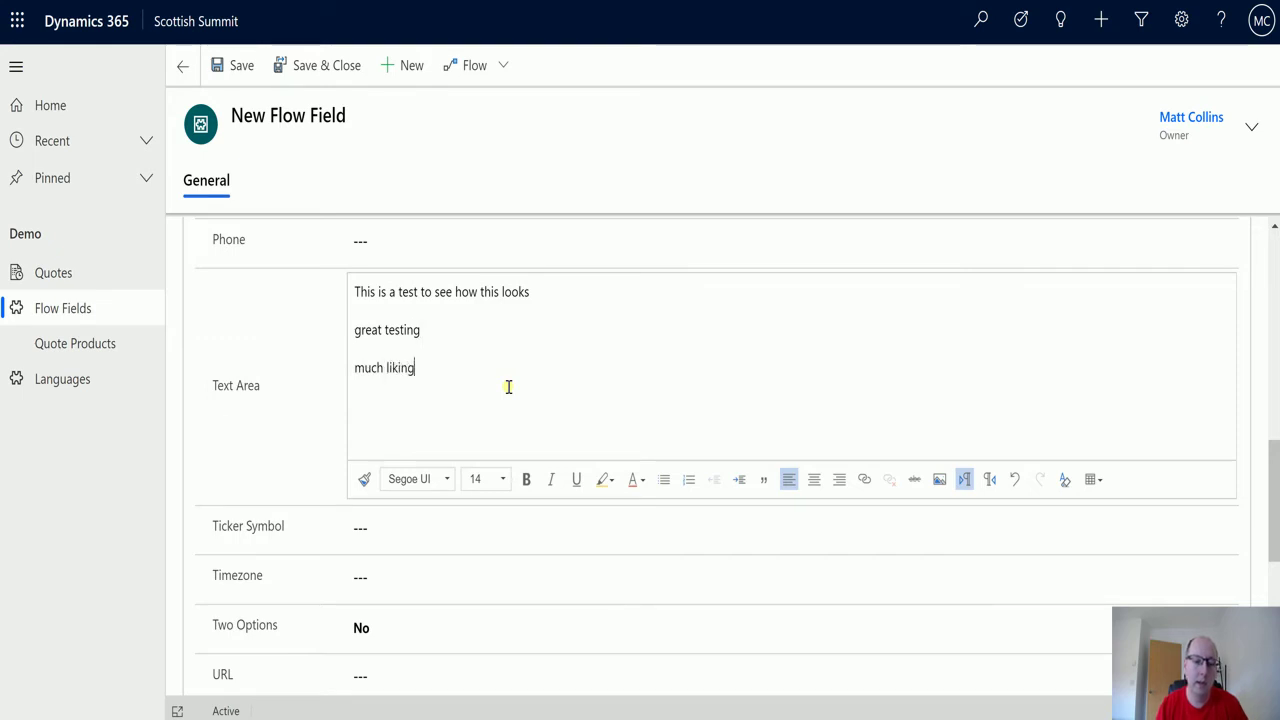
{"action": "type", "text": "kee"}
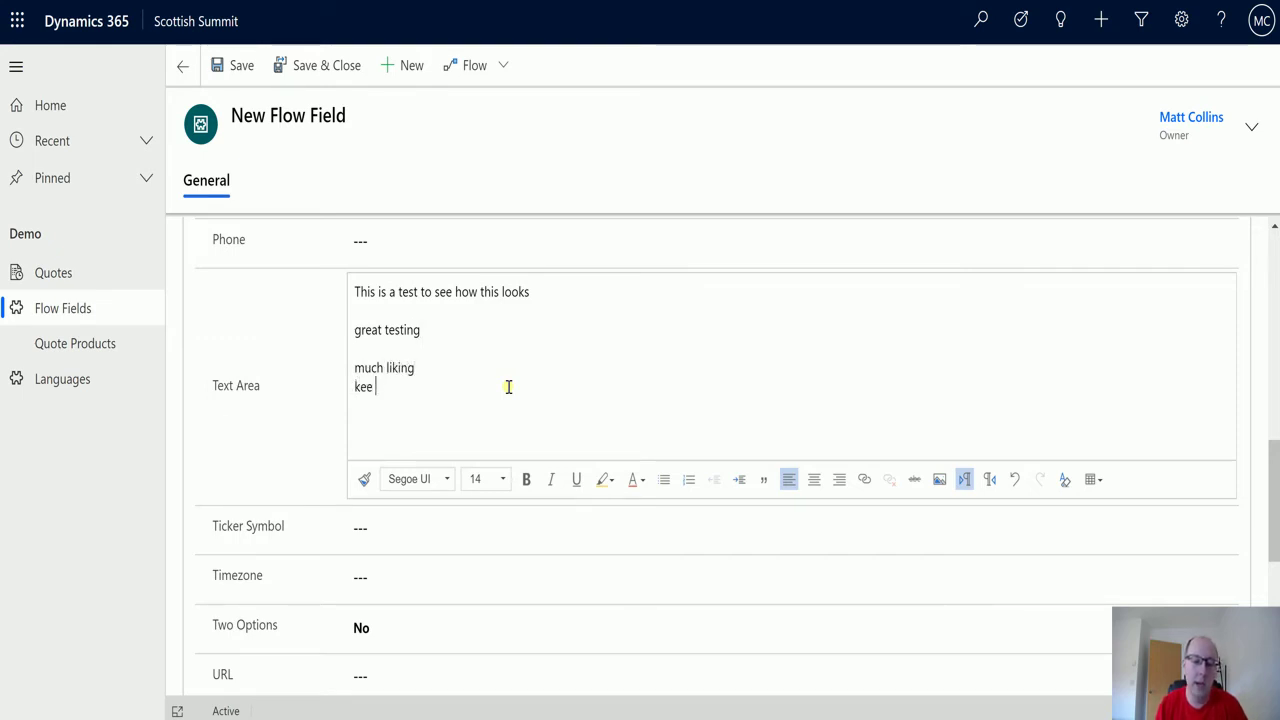
{"action": "type", "text": "p at it."}
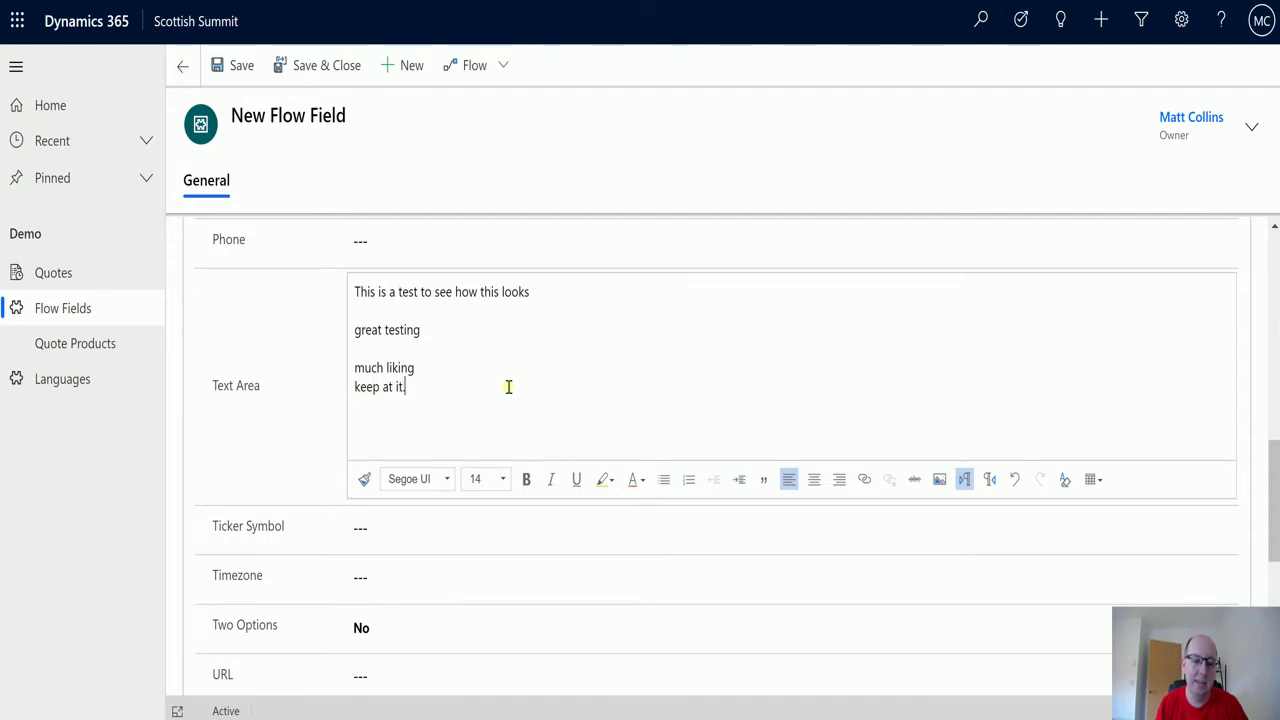
{"action": "type", "text": "Go Team."}
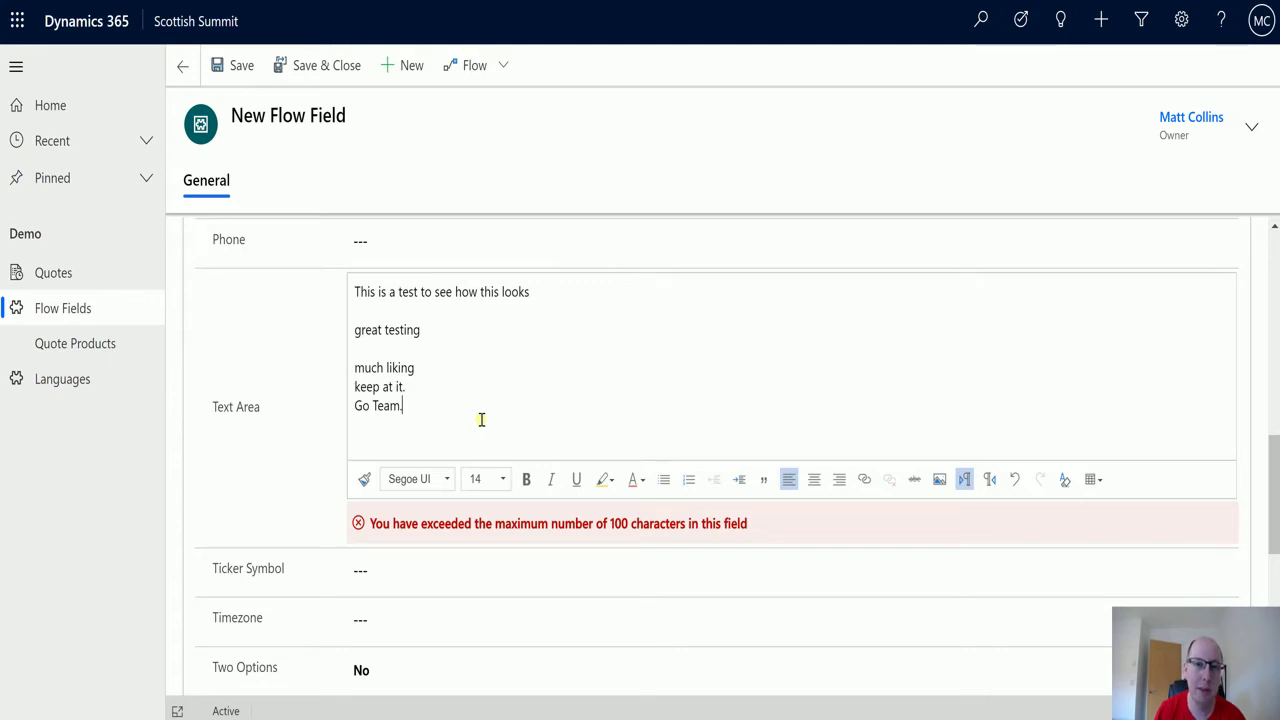
Copy all of the Text Area's text, delete it there and paste it into the Multiline Text field
{"action": "left_click_drag", "start_coordinate": [432, 410], "coordinate": [344, 272]}
{"action": "key", "text": "ctrl+c"}
{"action": "key", "text": "Delete"}
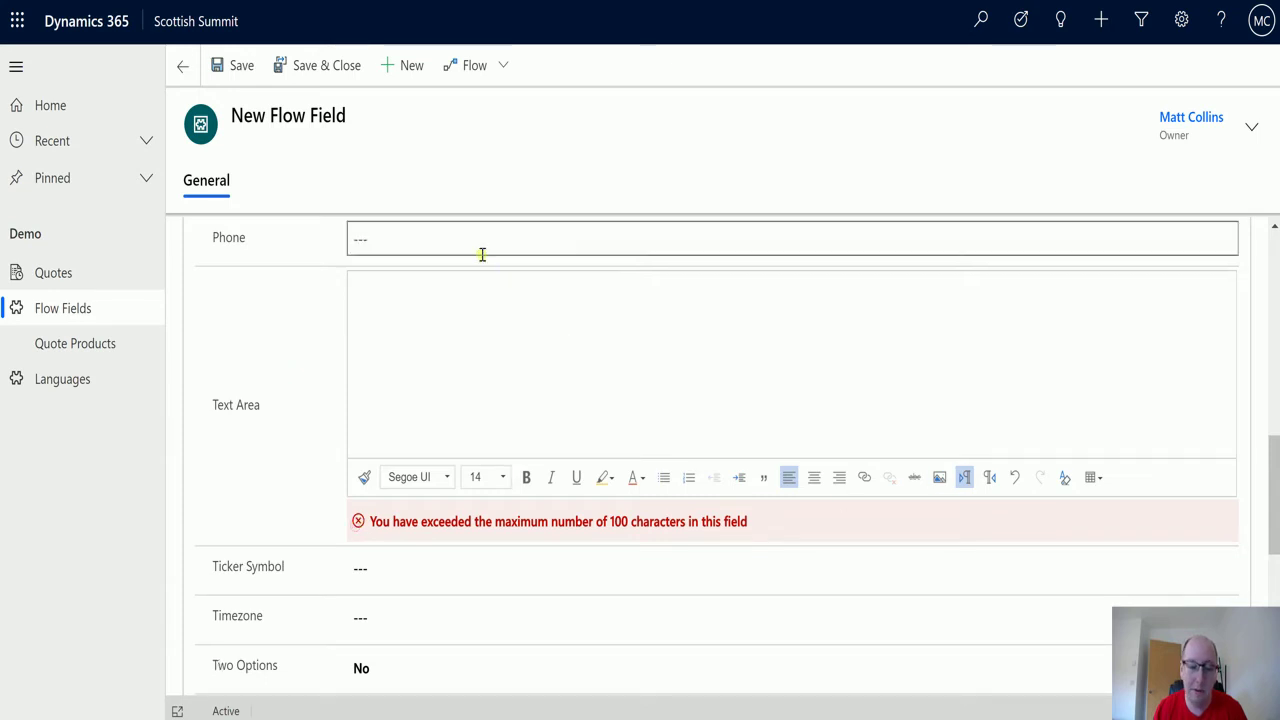
{"action": "scroll", "coordinate": [510, 300], "scroll_direction": "down", "scroll_amount": 4}
{"action": "scroll", "coordinate": [533, 330], "scroll_direction": "down", "scroll_amount": 1}
{"action": "left_click", "coordinate": [407, 455]}
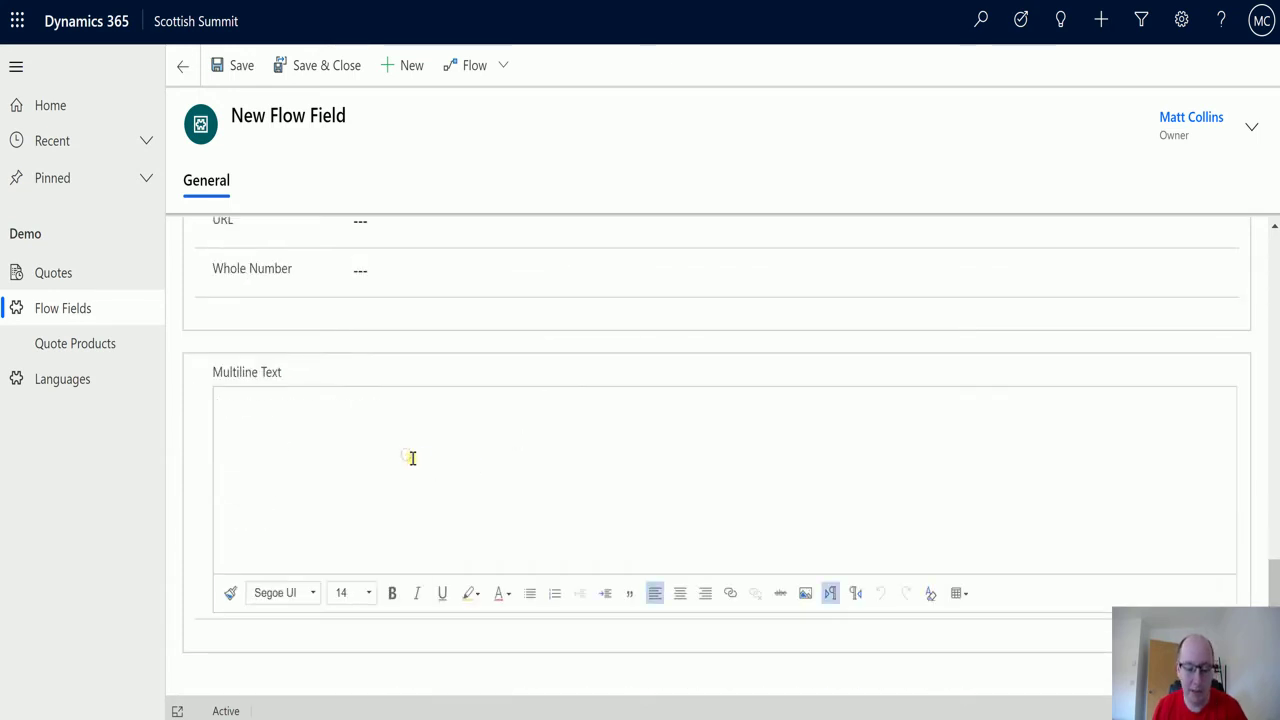
{"action": "key", "text": "ctrl+v"}
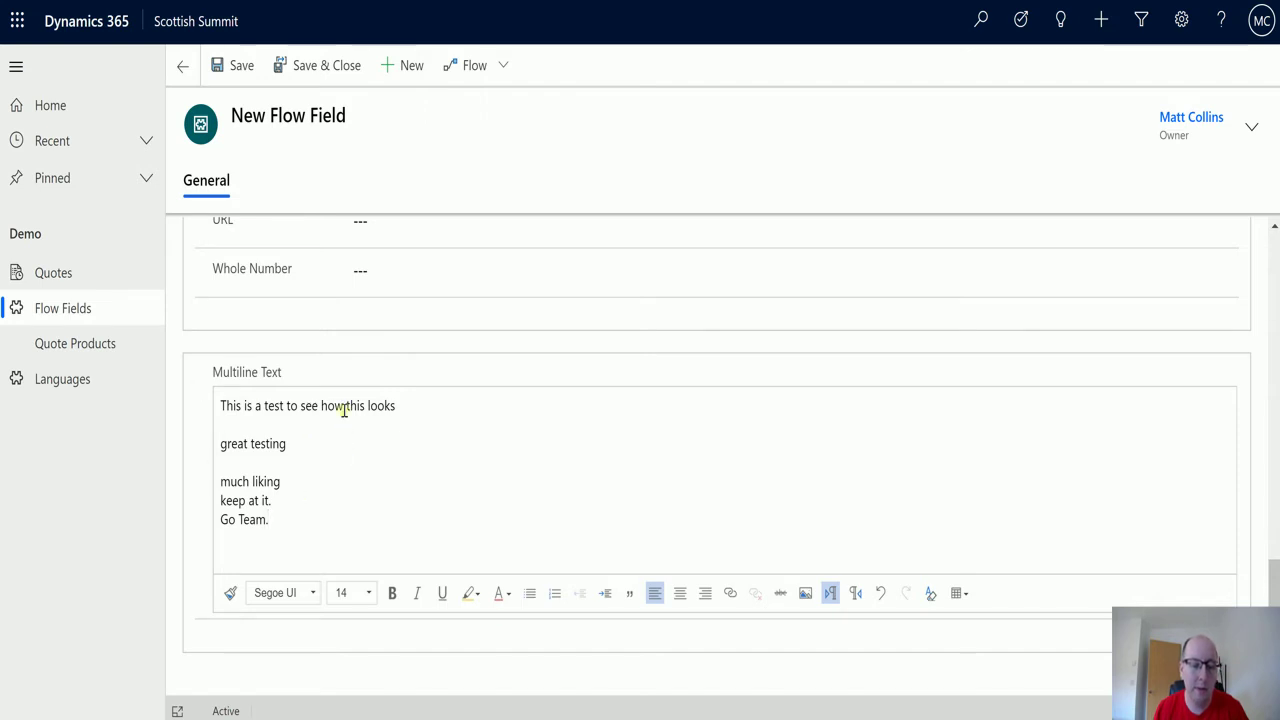
{"action": "left_click", "coordinate": [436, 478]}
Clear the remaining blank content from the Text Area and test the field by entering and removing a single "a"
{"action": "scroll", "coordinate": [426, 423], "scroll_direction": "up", "scroll_amount": 5}
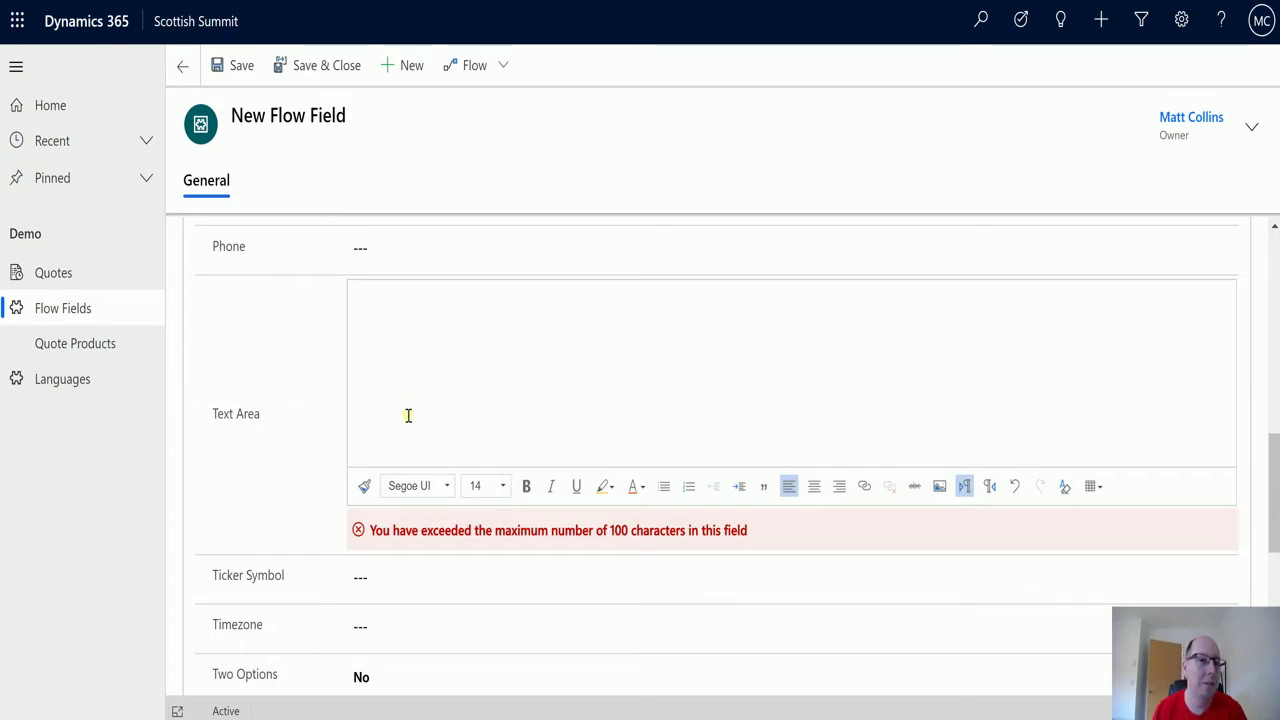
{"action": "left_click", "coordinate": [389, 349]}
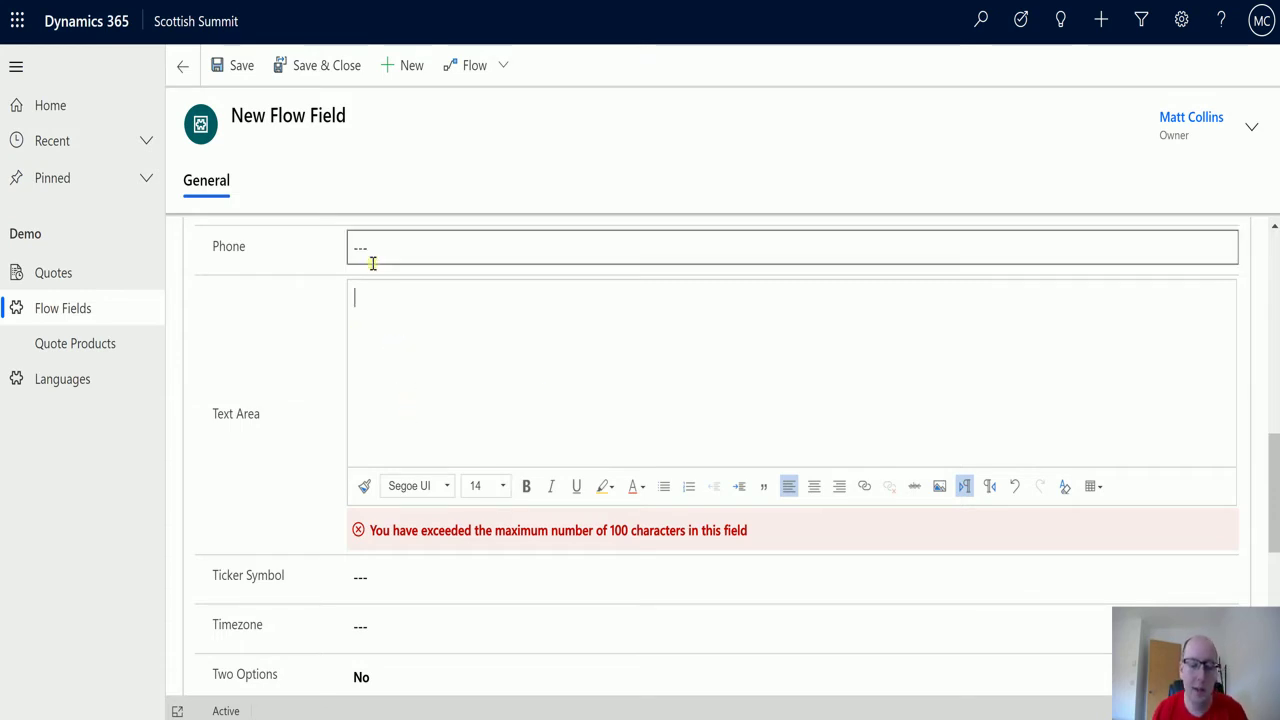
{"action": "scroll", "coordinate": [395, 363], "scroll_direction": "down", "scroll_amount": 1}
{"action": "scroll", "coordinate": [400, 363], "scroll_direction": "up", "scroll_amount": 1}
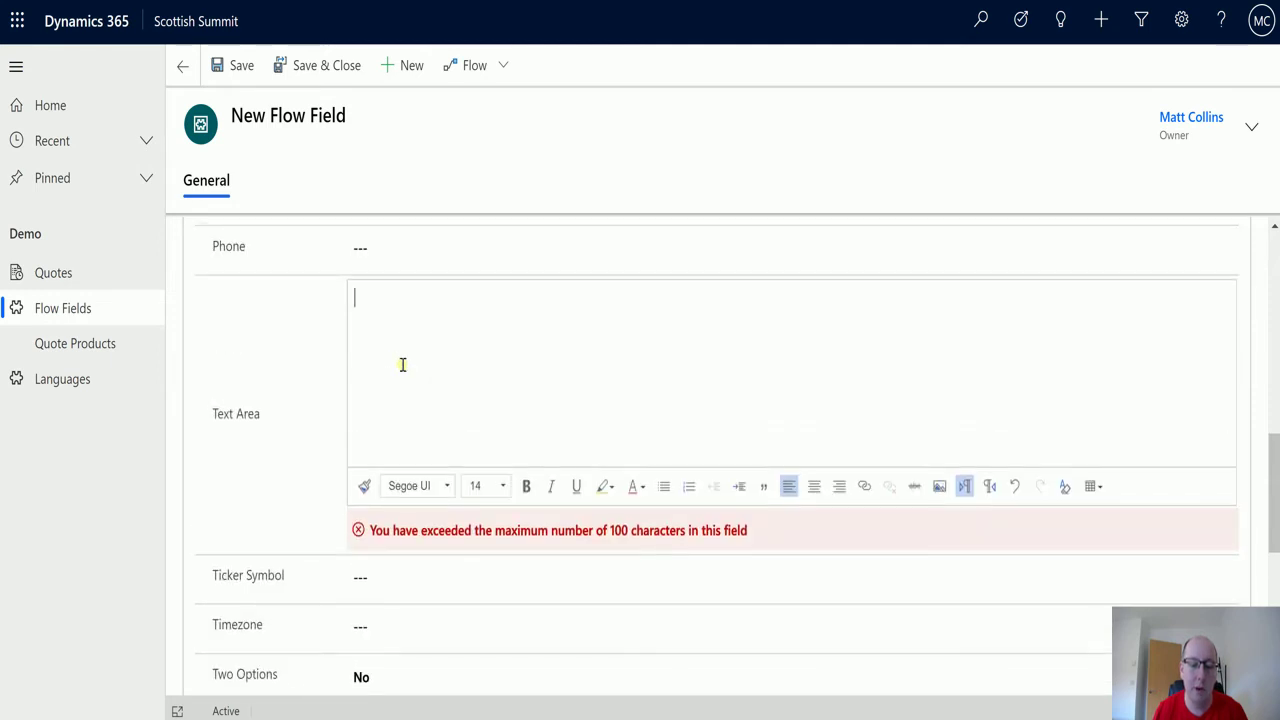
{"action": "left_click", "coordinate": [386, 296]}
{"action": "key", "text": "BackSpace"}
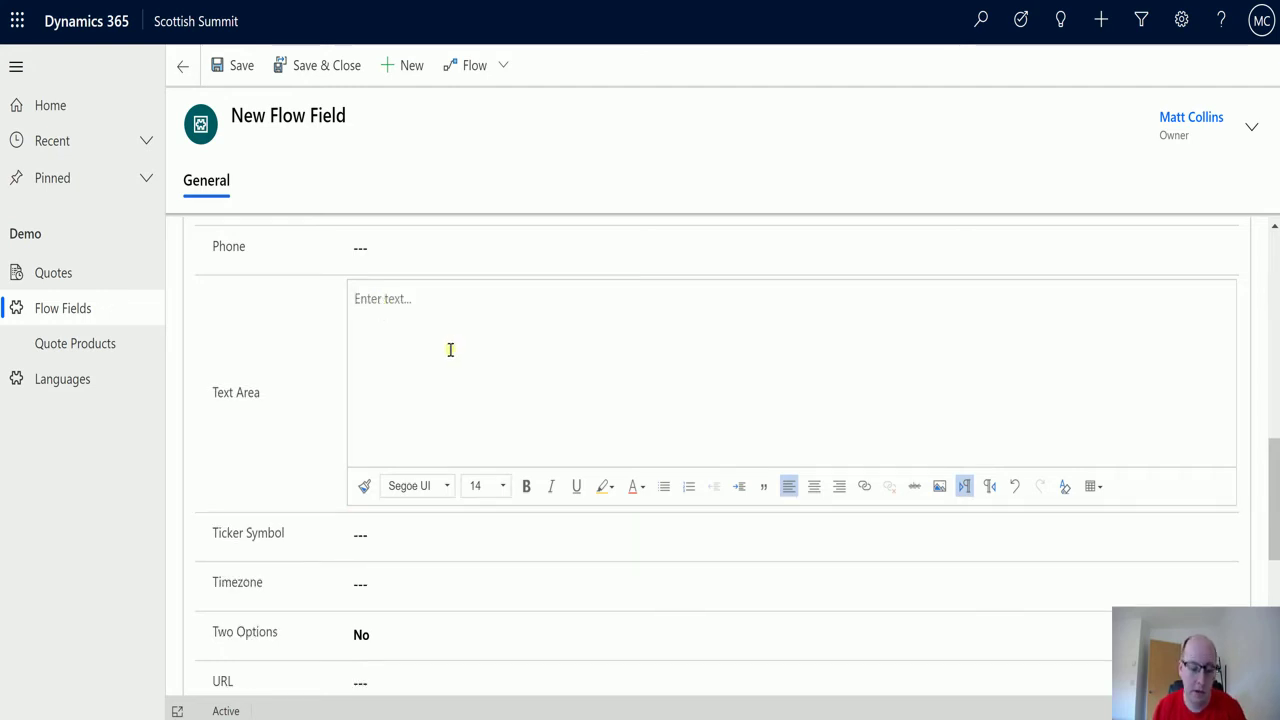
{"action": "type", "text": "a"}
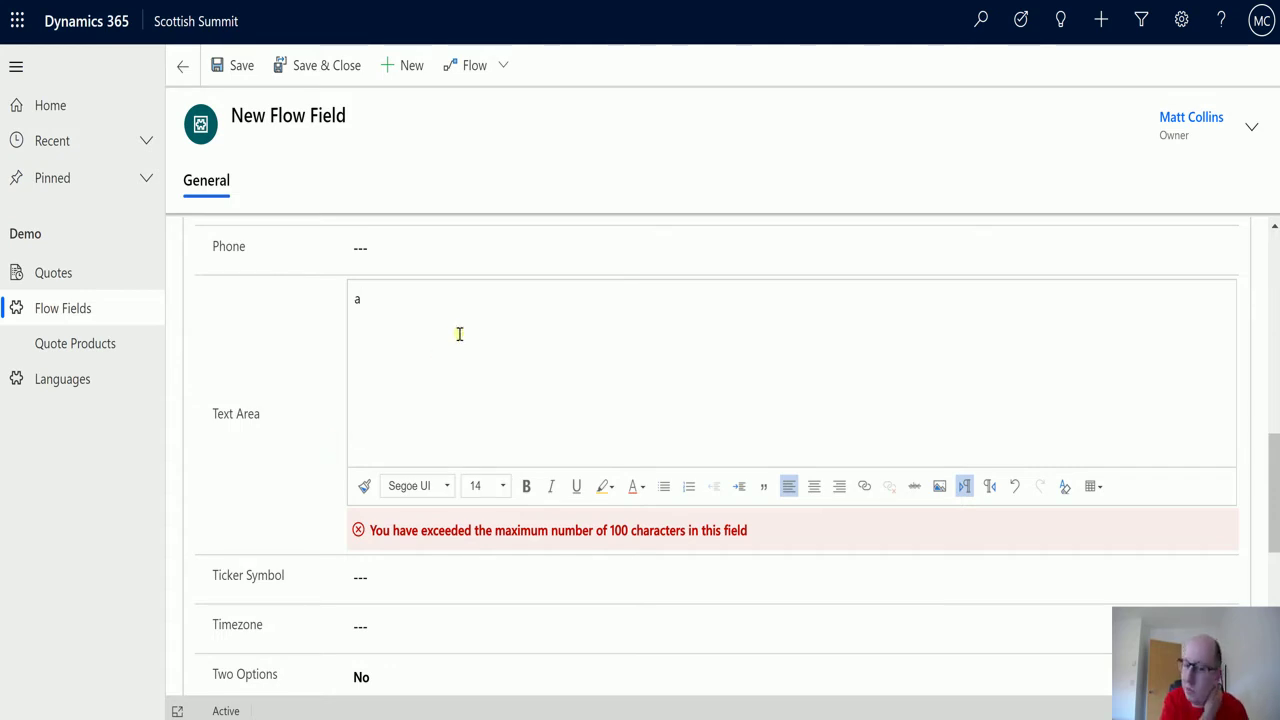
{"action": "key", "text": "BackSpace"}
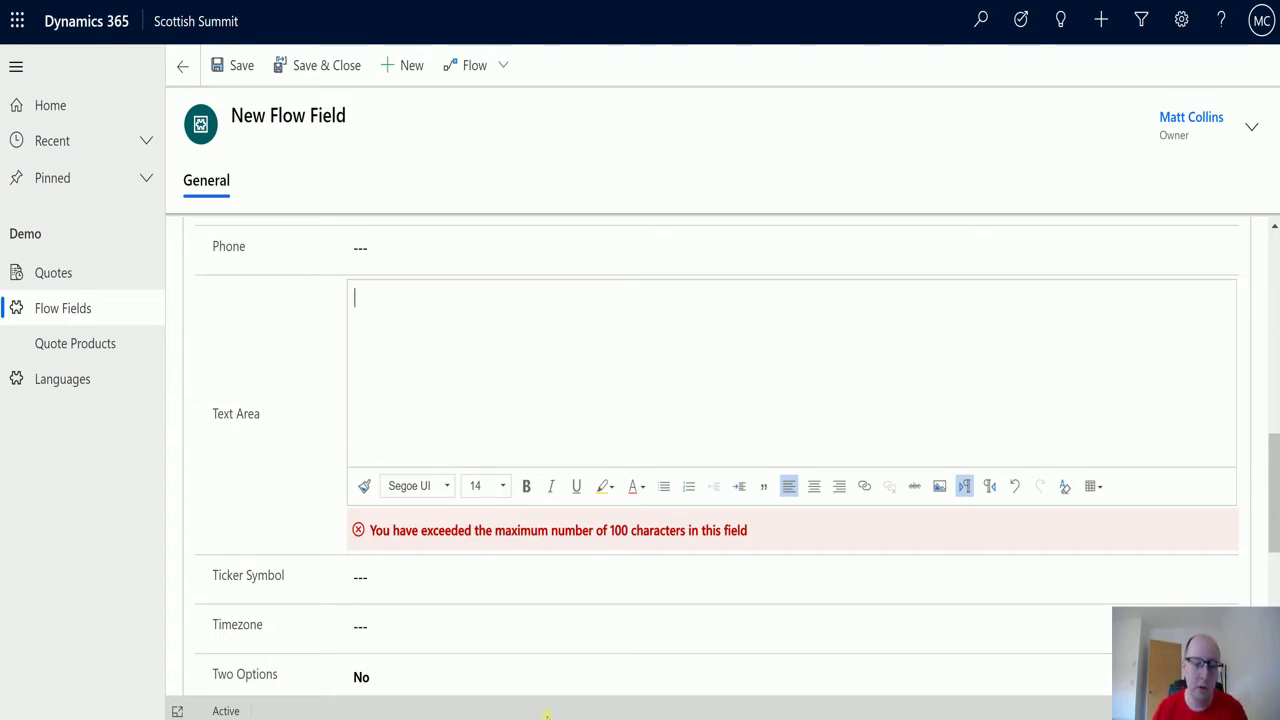
Examine the fonts offered for formatting the text in the Multiline Text field
{"action": "scroll", "coordinate": [300, 420], "scroll_direction": "down", "scroll_amount": 5}
{"action": "scroll", "coordinate": [326, 400], "scroll_direction": "down", "scroll_amount": 1}
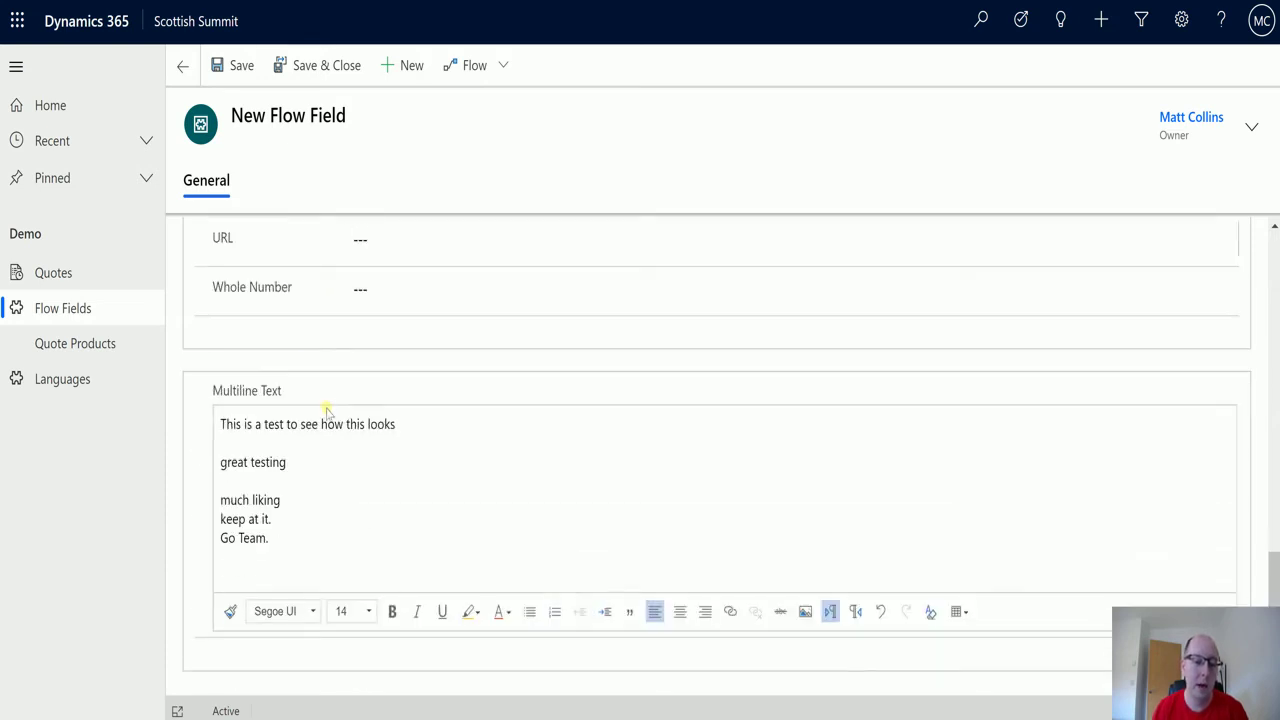
{"action": "triple_click", "coordinate": [394, 514]}
{"action": "left_click", "coordinate": [387, 521]}
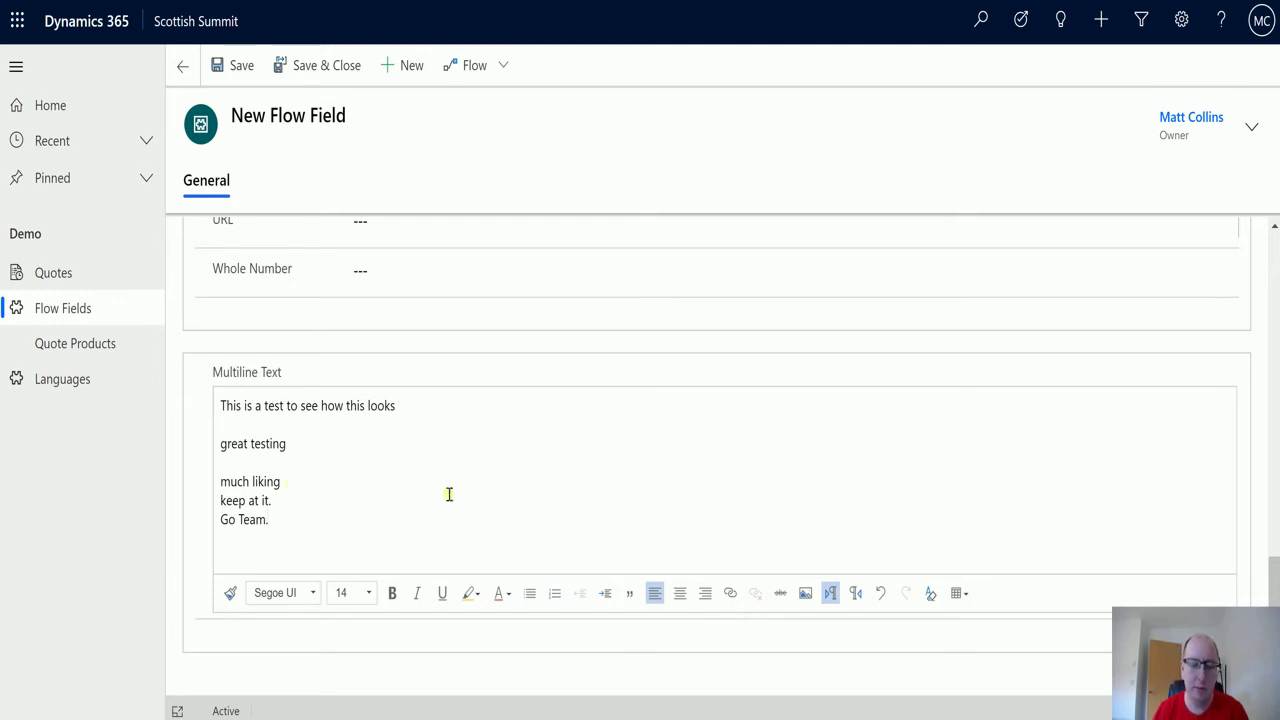
{"action": "left_click", "coordinate": [374, 461]}
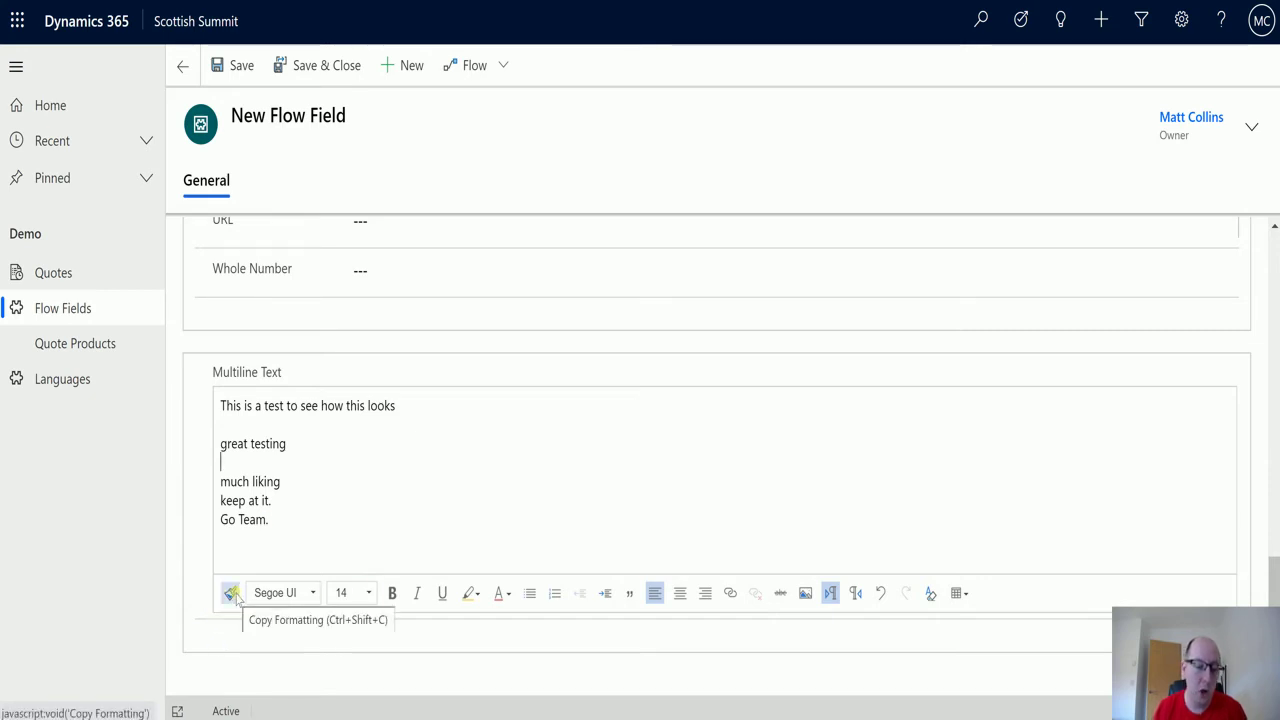
{"action": "left_click", "coordinate": [314, 594]}
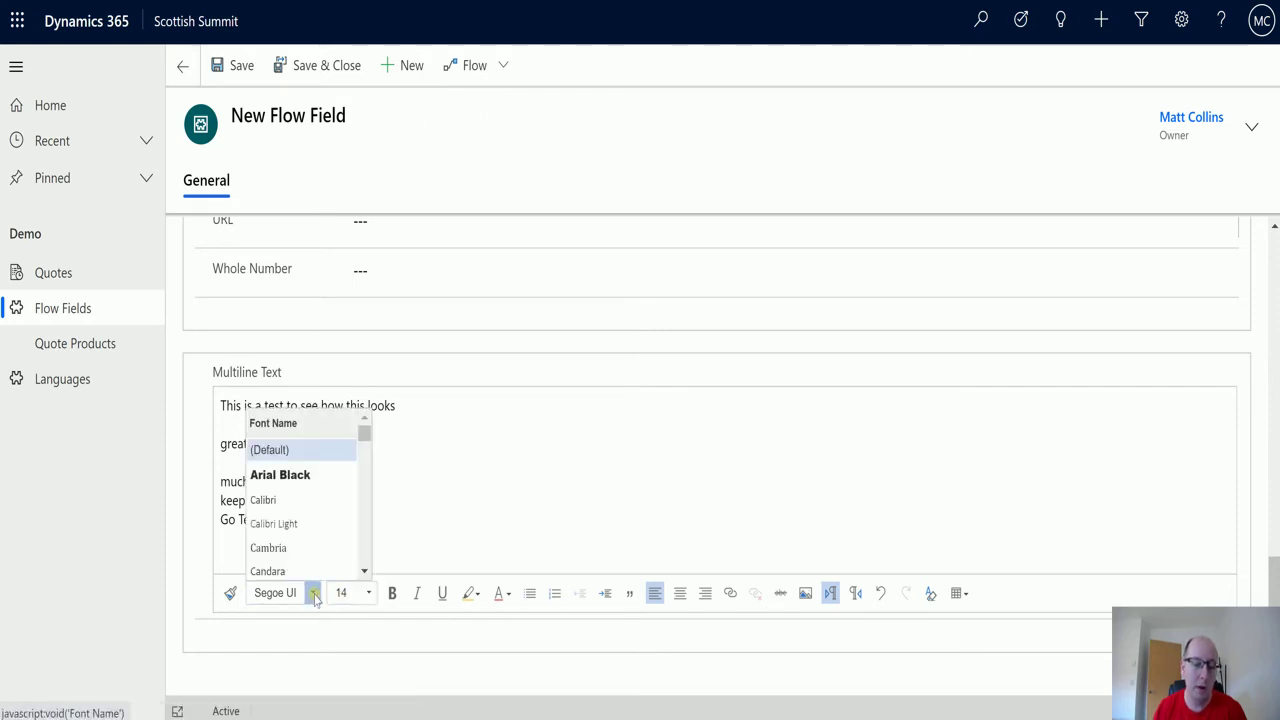
{"action": "scroll", "coordinate": [330, 485], "scroll_direction": "down", "scroll_amount": 1}
{"action": "scroll", "coordinate": [330, 515], "scroll_direction": "down", "scroll_amount": 4}
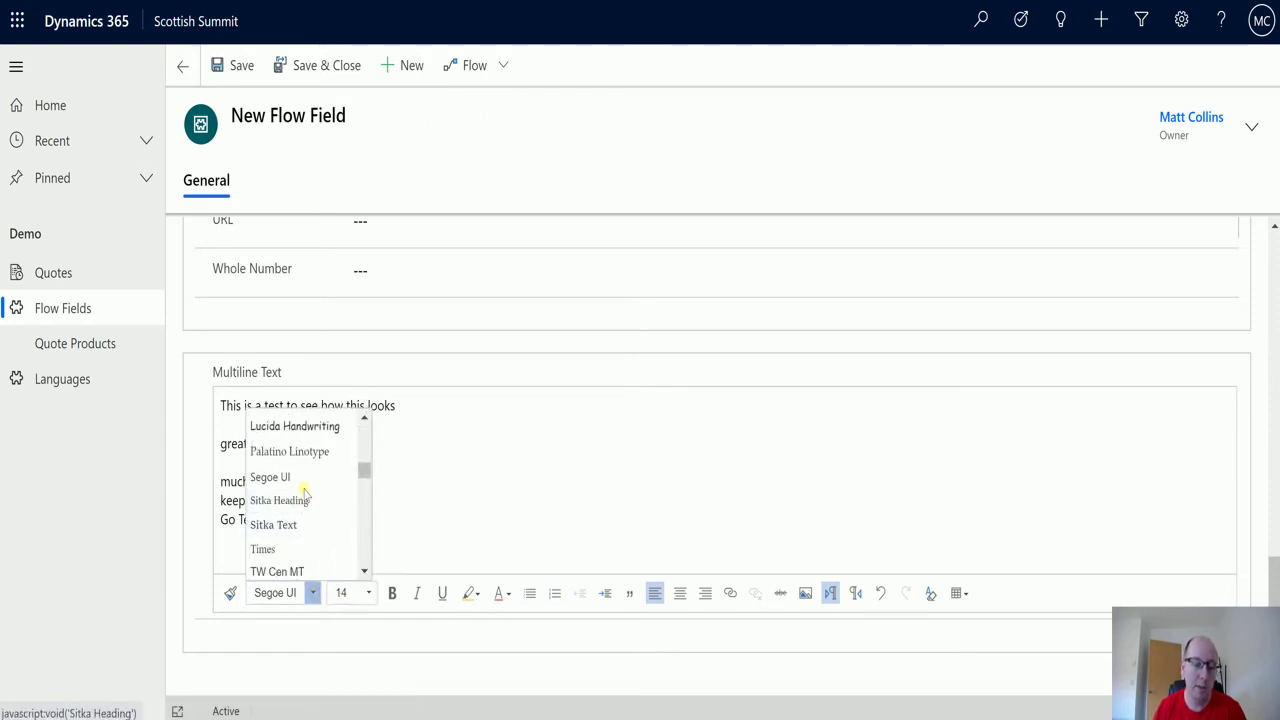
{"action": "scroll", "coordinate": [314, 486], "scroll_direction": "up", "scroll_amount": 2}
{"action": "left_click", "coordinate": [534, 440]}
Apply the Franklin Gothic Medium font to the line "This is a test to see how this looks" in Multiline Text
{"action": "left_click_drag", "start_coordinate": [429, 412], "coordinate": [207, 398]}
{"action": "scroll", "coordinate": [308, 534], "scroll_direction": "down", "scroll_amount": 5}
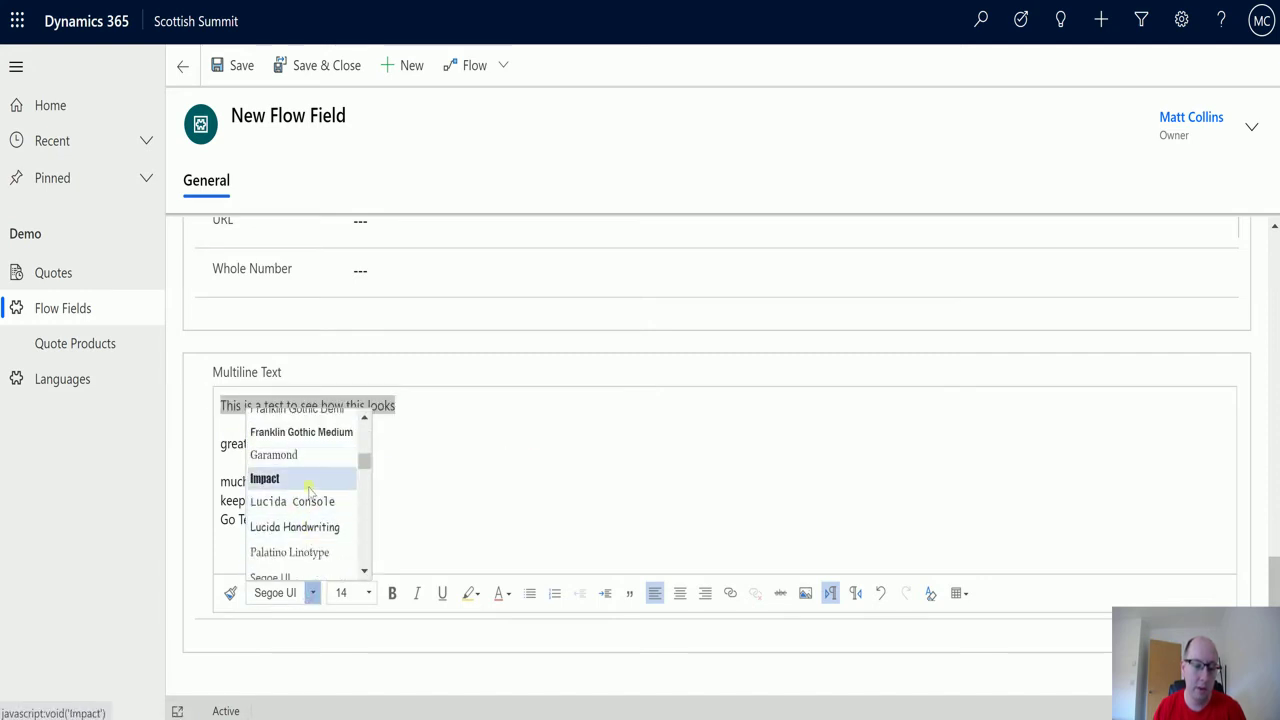
{"action": "left_click", "coordinate": [305, 432]}
{"action": "left_click", "coordinate": [301, 462]}
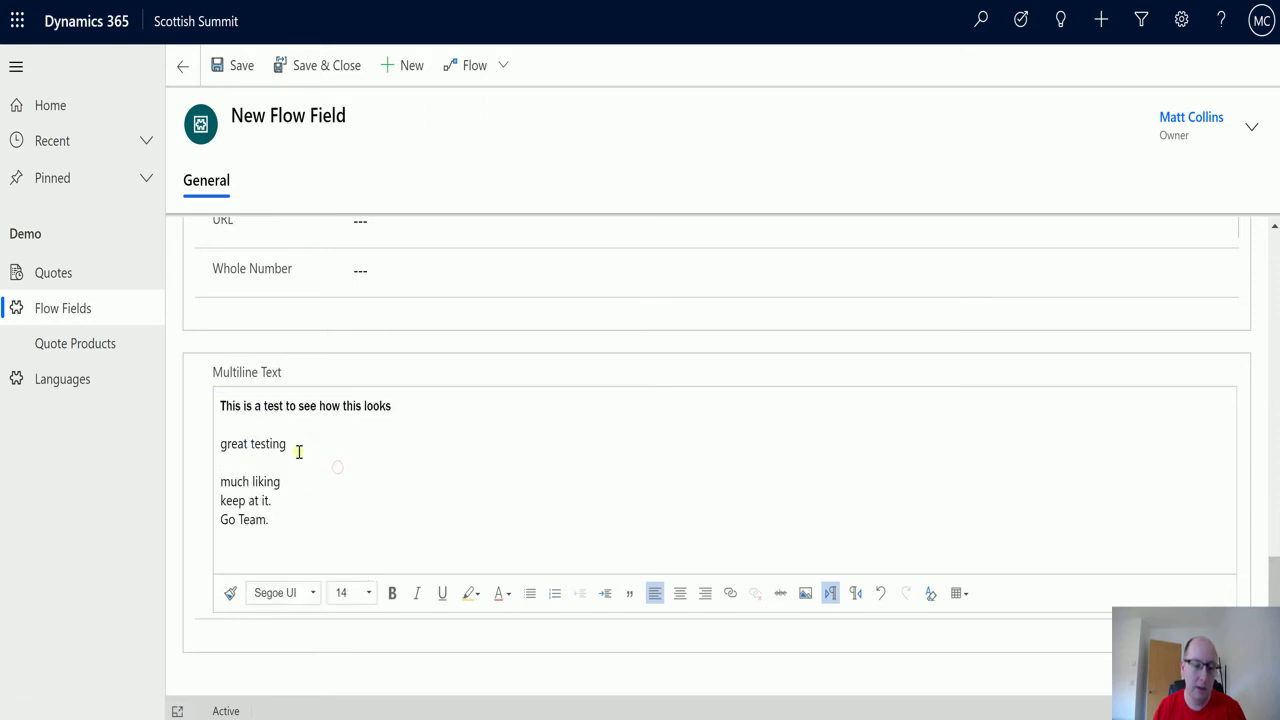
Change the font of the "great testing" line in Multiline Text to Impact
{"action": "left_click_drag", "start_coordinate": [298, 452], "coordinate": [185, 450]}
{"action": "left_click", "coordinate": [312, 593]}
{"action": "scroll", "coordinate": [292, 490], "scroll_direction": "down", "scroll_amount": 6}
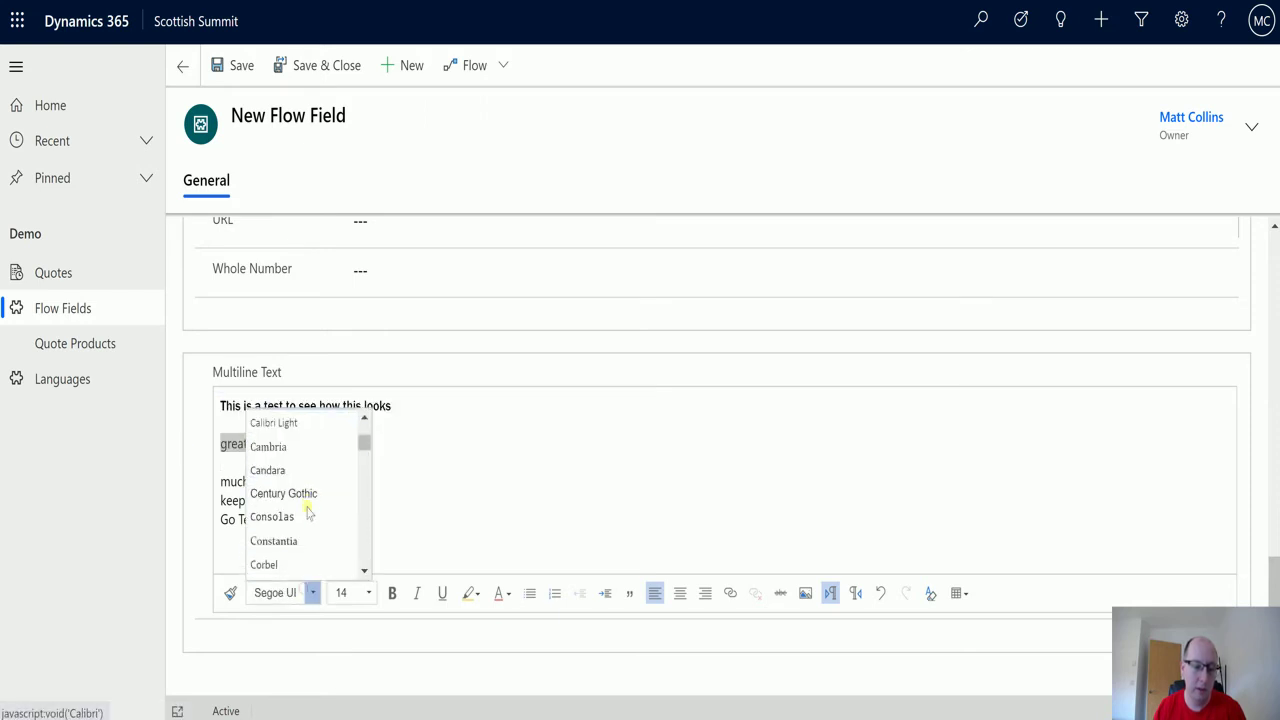
{"action": "left_click", "coordinate": [291, 479]}
{"action": "left_click", "coordinate": [434, 448]}
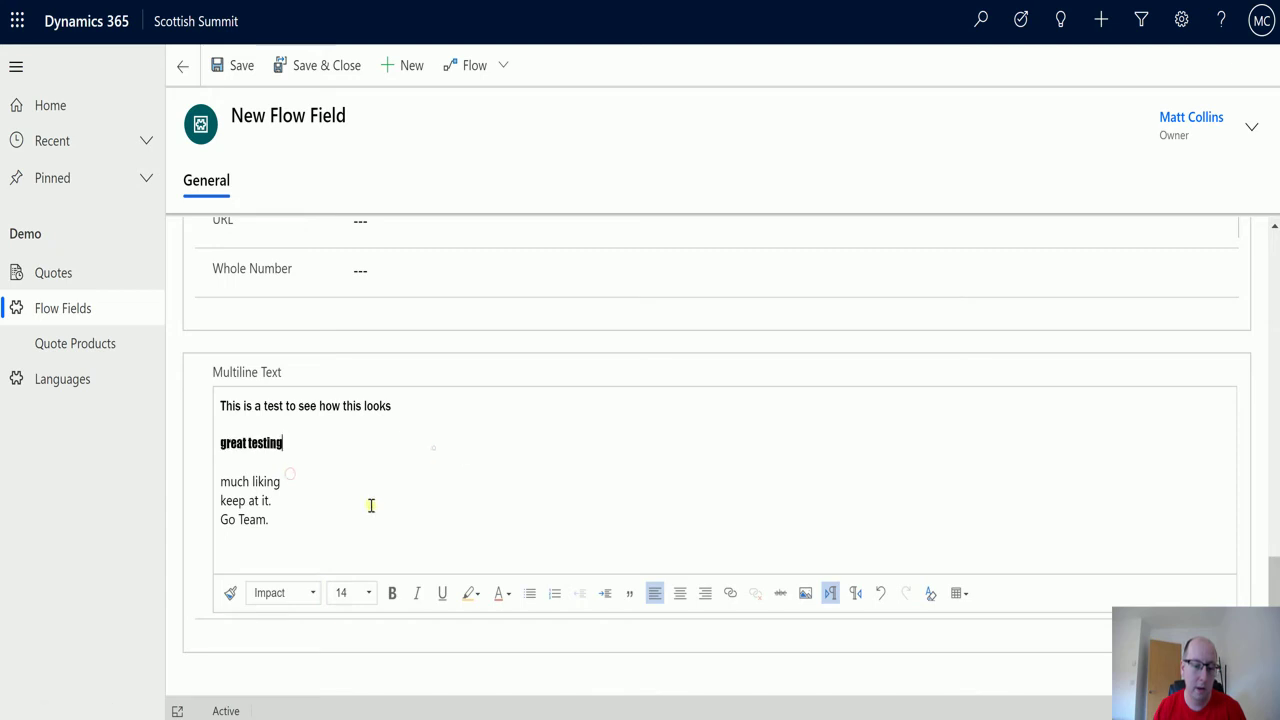
Try to set the font size to 22 with only the text cursor placed after "great testing"
{"action": "left_click", "coordinate": [369, 593]}
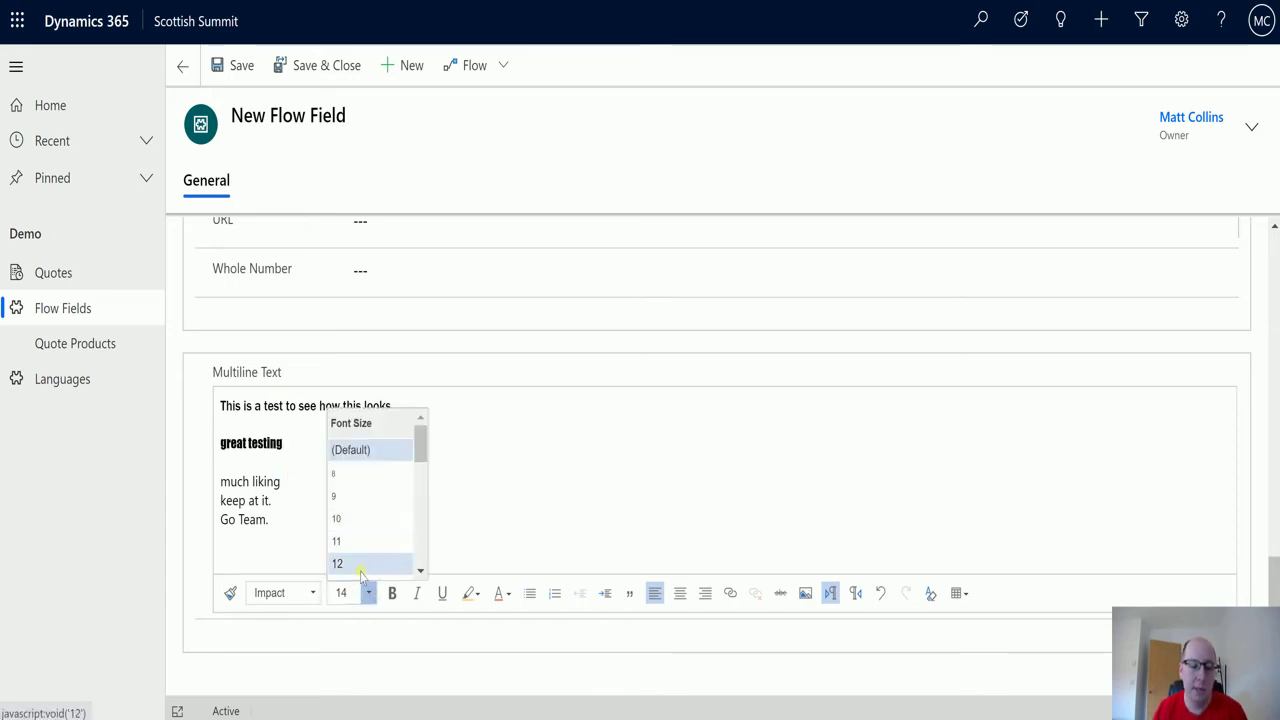
{"action": "scroll", "coordinate": [362, 525], "scroll_direction": "down", "scroll_amount": 5}
{"action": "left_click", "coordinate": [361, 508]}
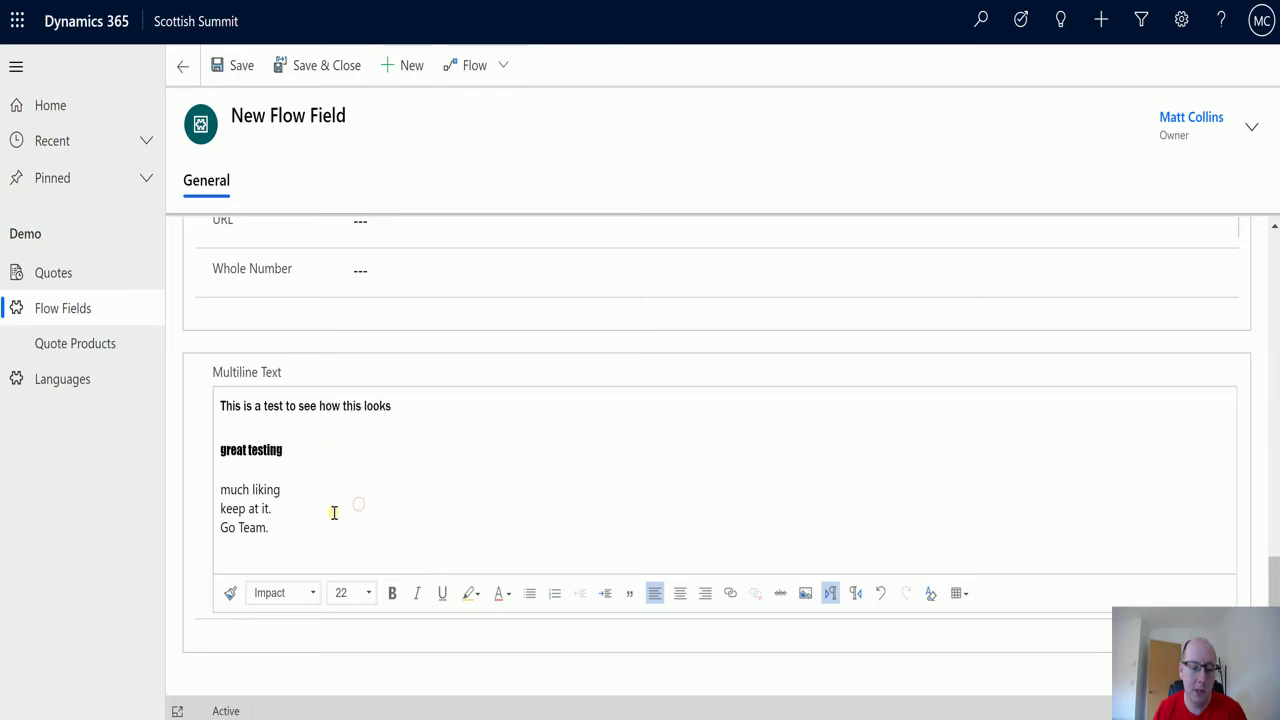
Select the "great testing" line in Multiline Text and set its font size to 22
{"action": "left_click_drag", "start_coordinate": [311, 471], "coordinate": [197, 460]}
{"action": "left_click", "coordinate": [369, 593]}
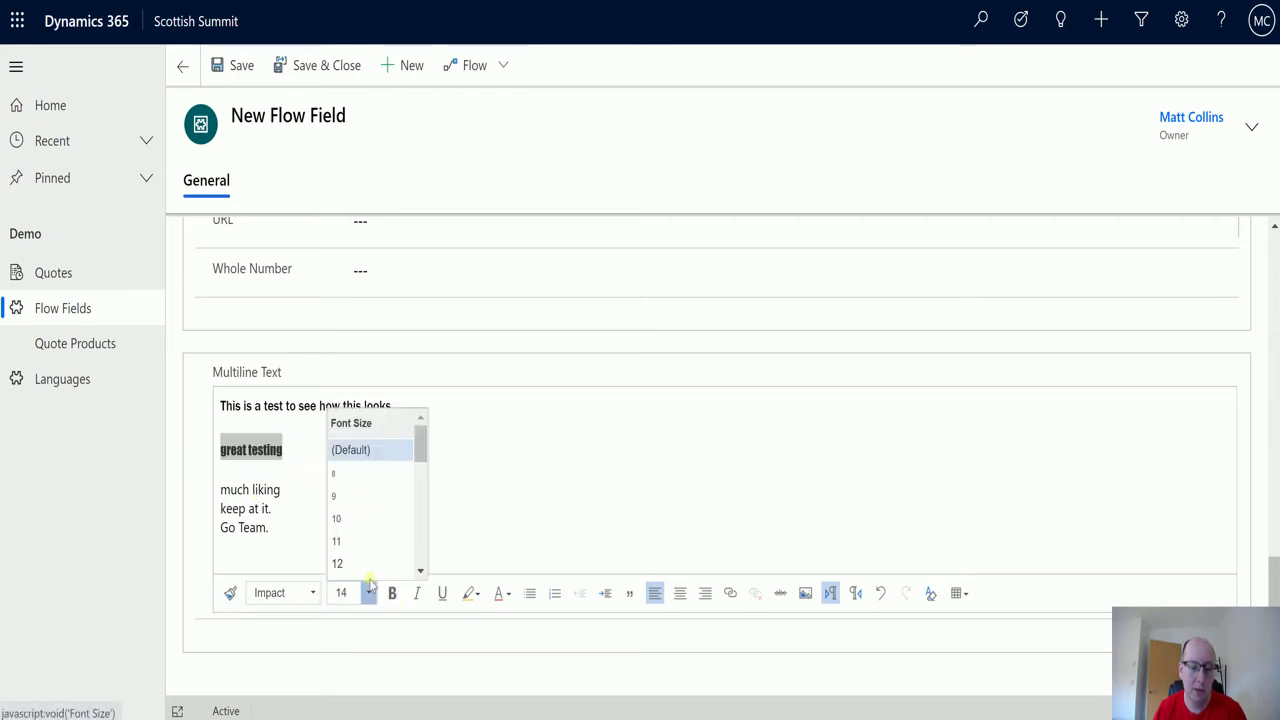
{"action": "left_click", "coordinate": [372, 558]}
{"action": "left_click", "coordinate": [369, 593]}
{"action": "scroll", "coordinate": [366, 535], "scroll_direction": "down", "scroll_amount": 5}
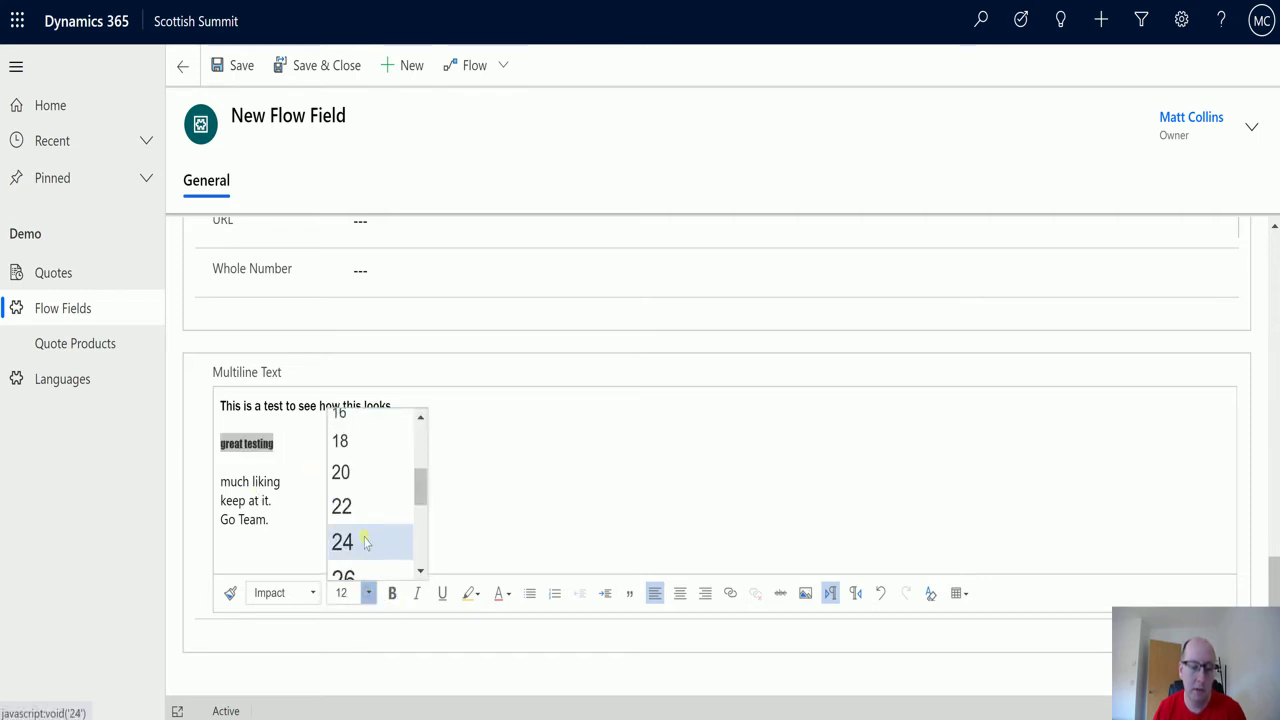
{"action": "left_click", "coordinate": [367, 510]}
{"action": "left_click", "coordinate": [366, 507]}
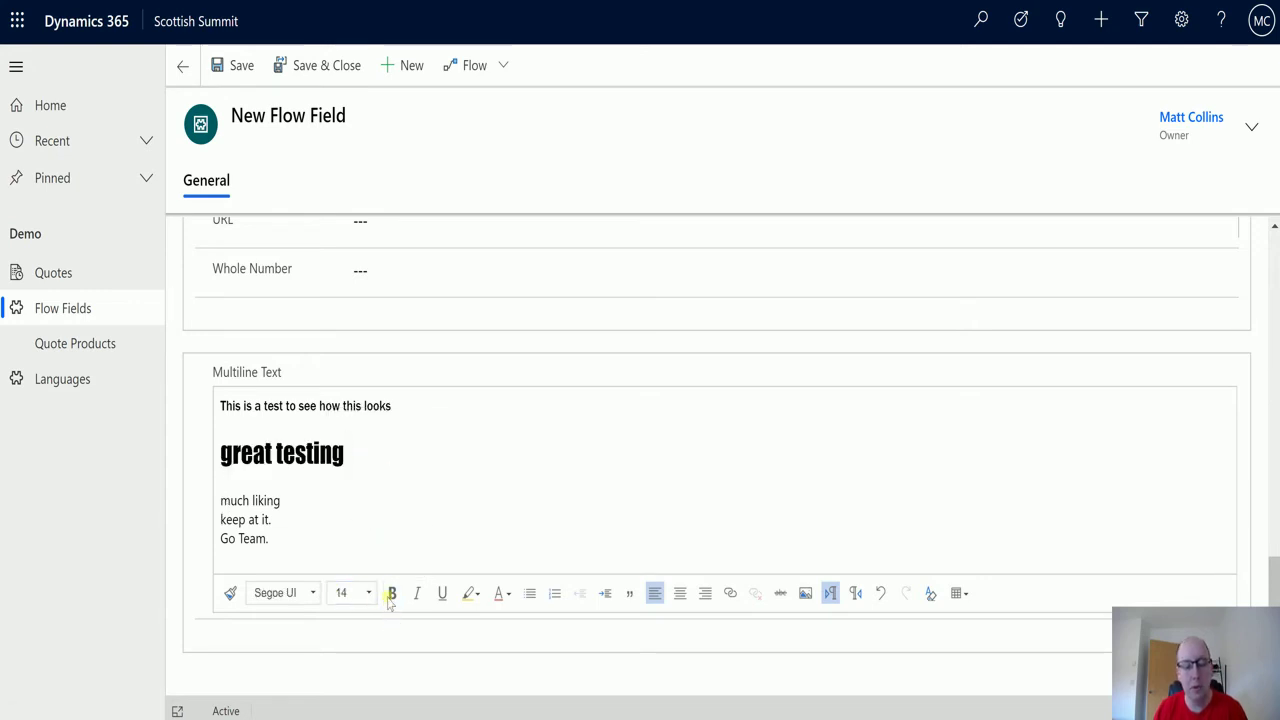
Toggle bold and italic on and off for "much liking" in Multiline Text and give that line a grey background color
{"action": "left_click_drag", "start_coordinate": [303, 500], "coordinate": [214, 503]}
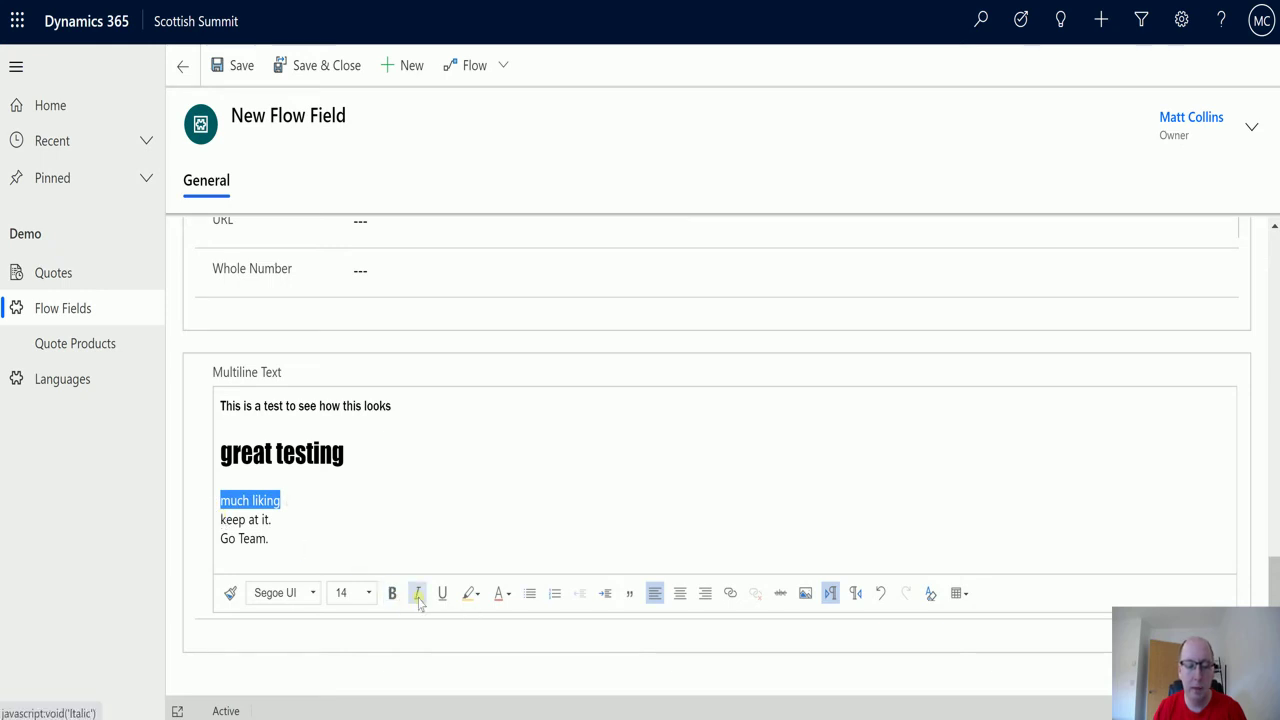
{"action": "key", "text": "ctrl+b"}
{"action": "key", "text": "ctrl+b"}
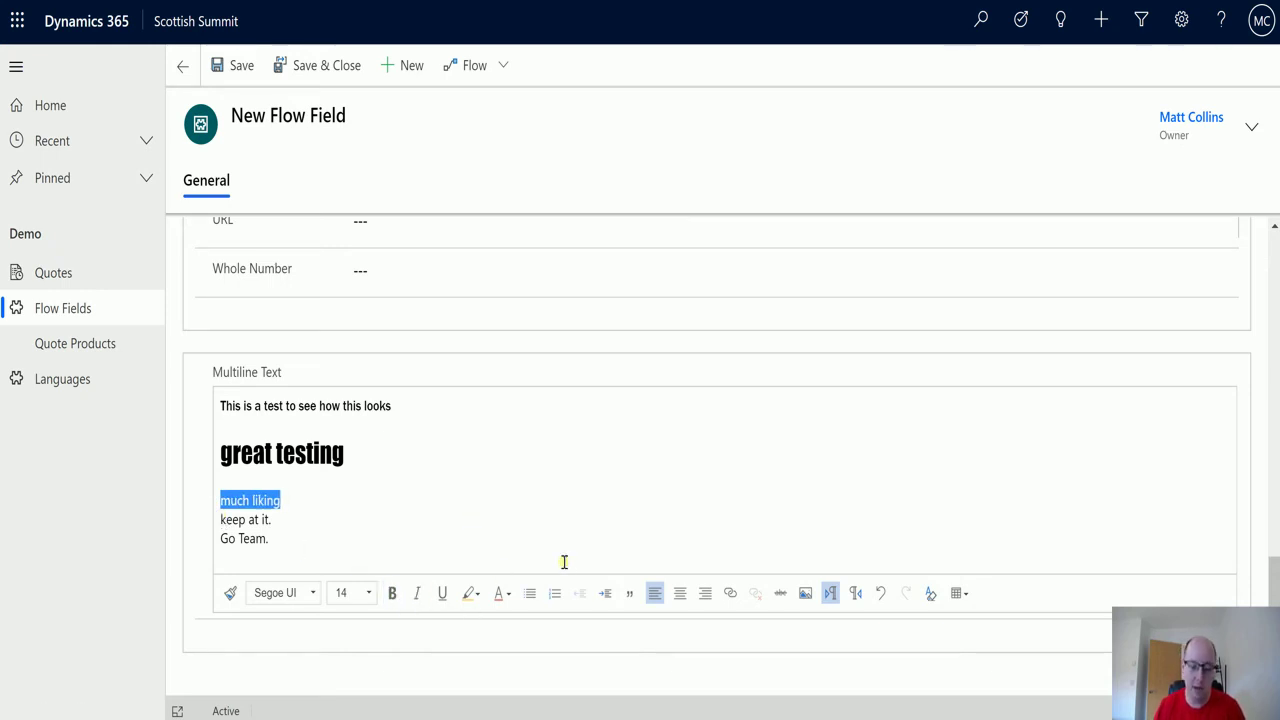
{"action": "key", "text": "ctrl+i"}
{"action": "key", "text": "ctrl+i"}
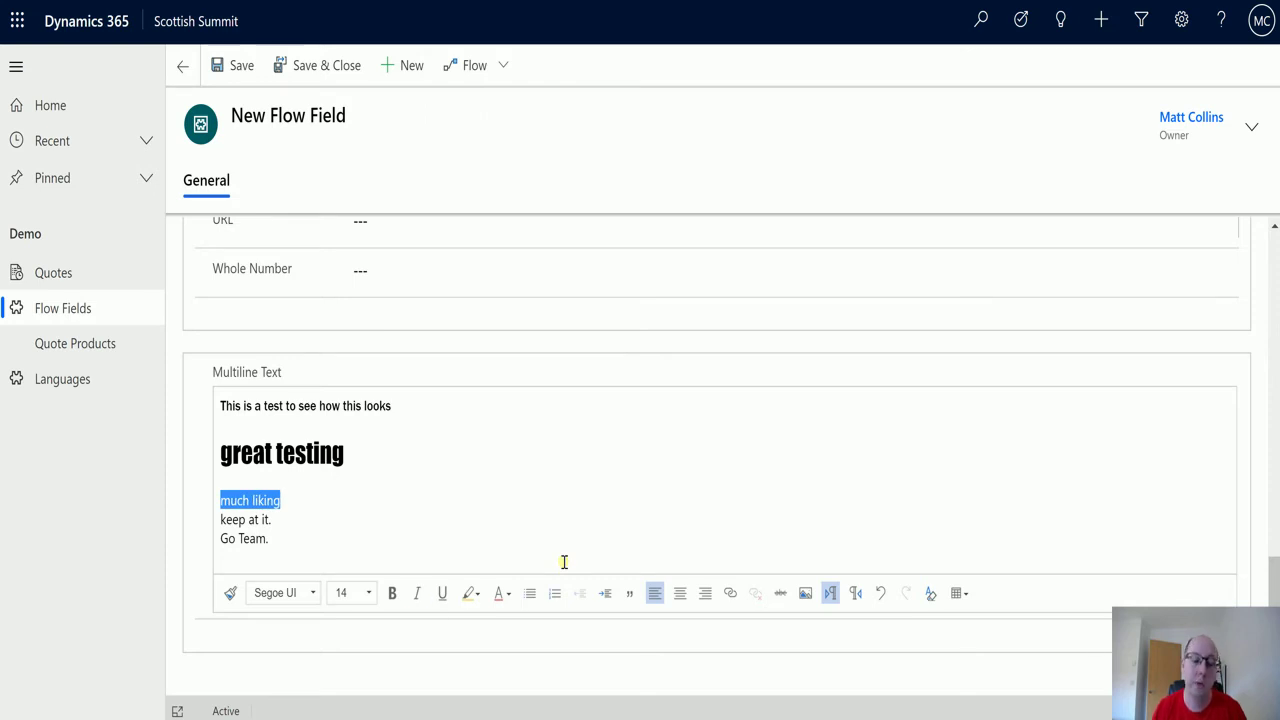
{"action": "left_click", "coordinate": [476, 593]}
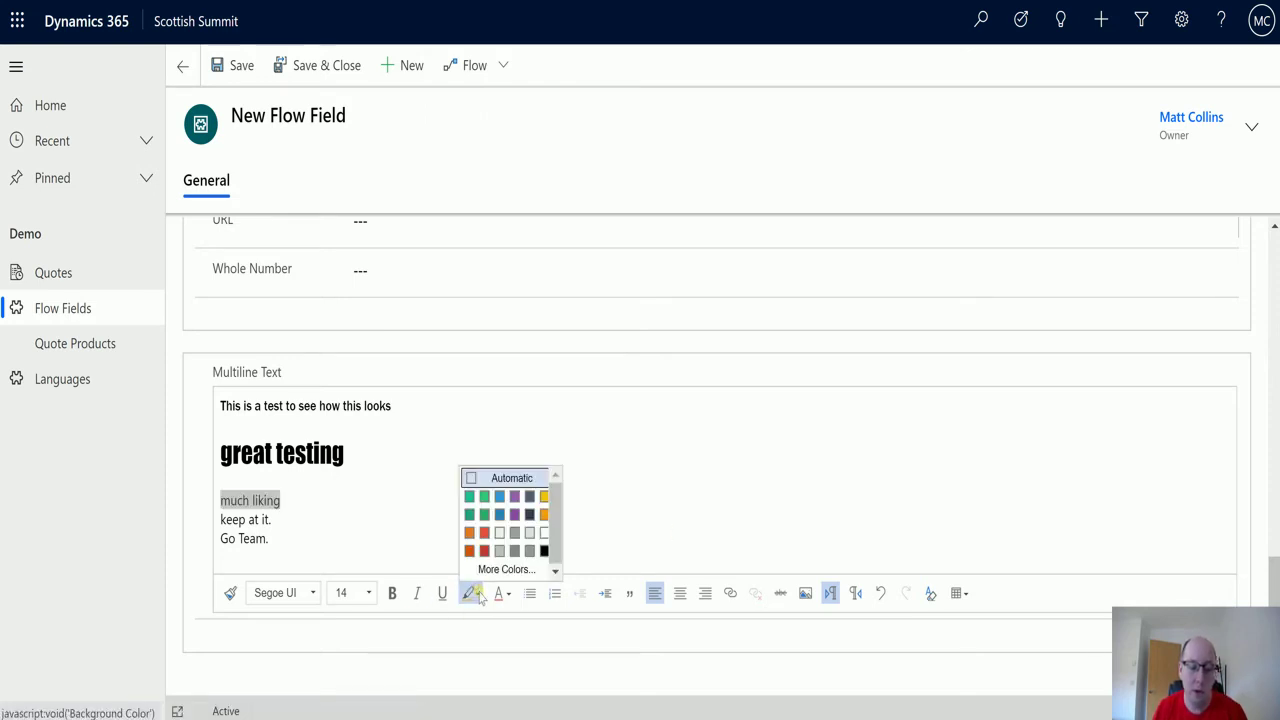
{"action": "left_click", "coordinate": [500, 551]}
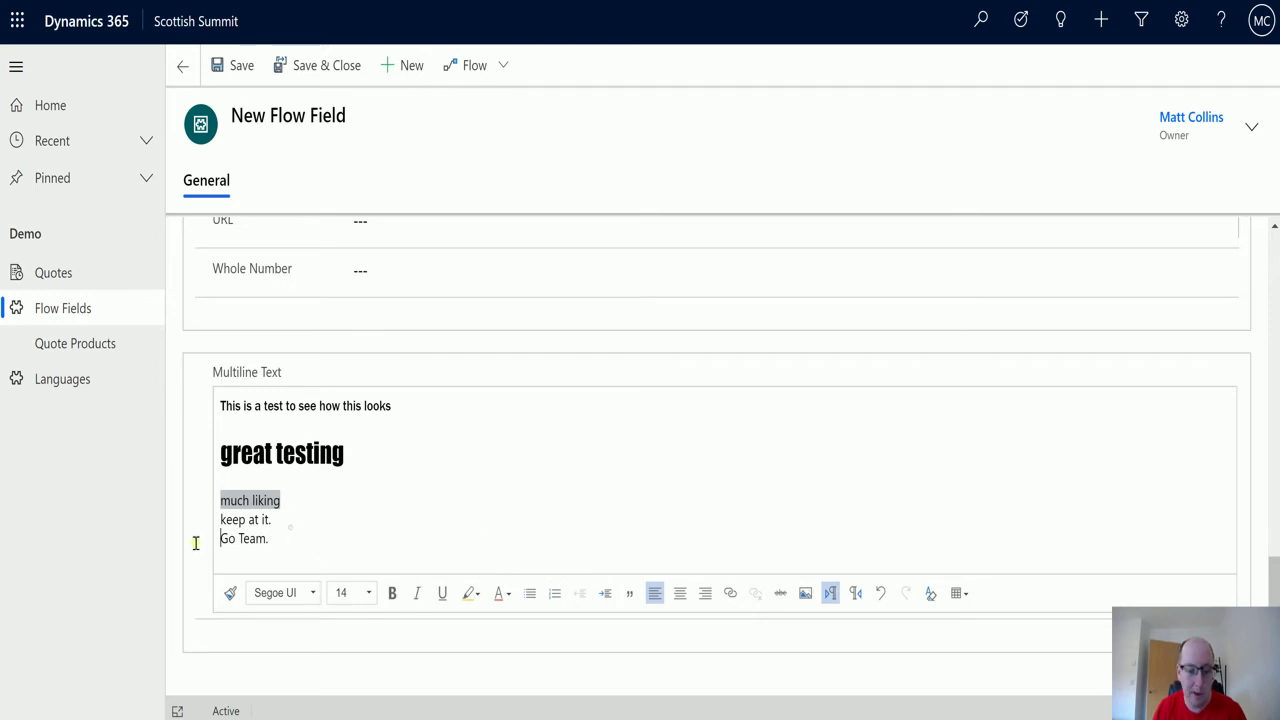
Set the text color of the "Go Team." line to the custom color #333399
{"action": "left_click_drag", "start_coordinate": [284, 538], "coordinate": [219, 539]}
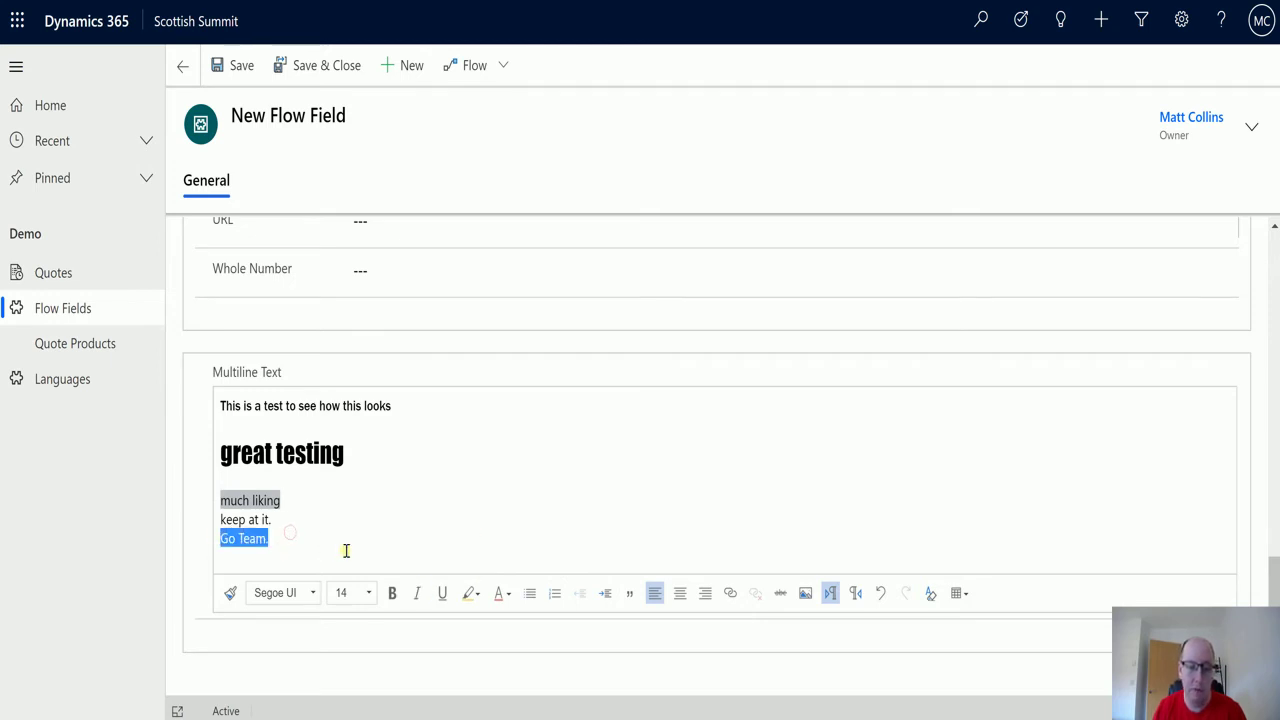
{"action": "left_click", "coordinate": [502, 593]}
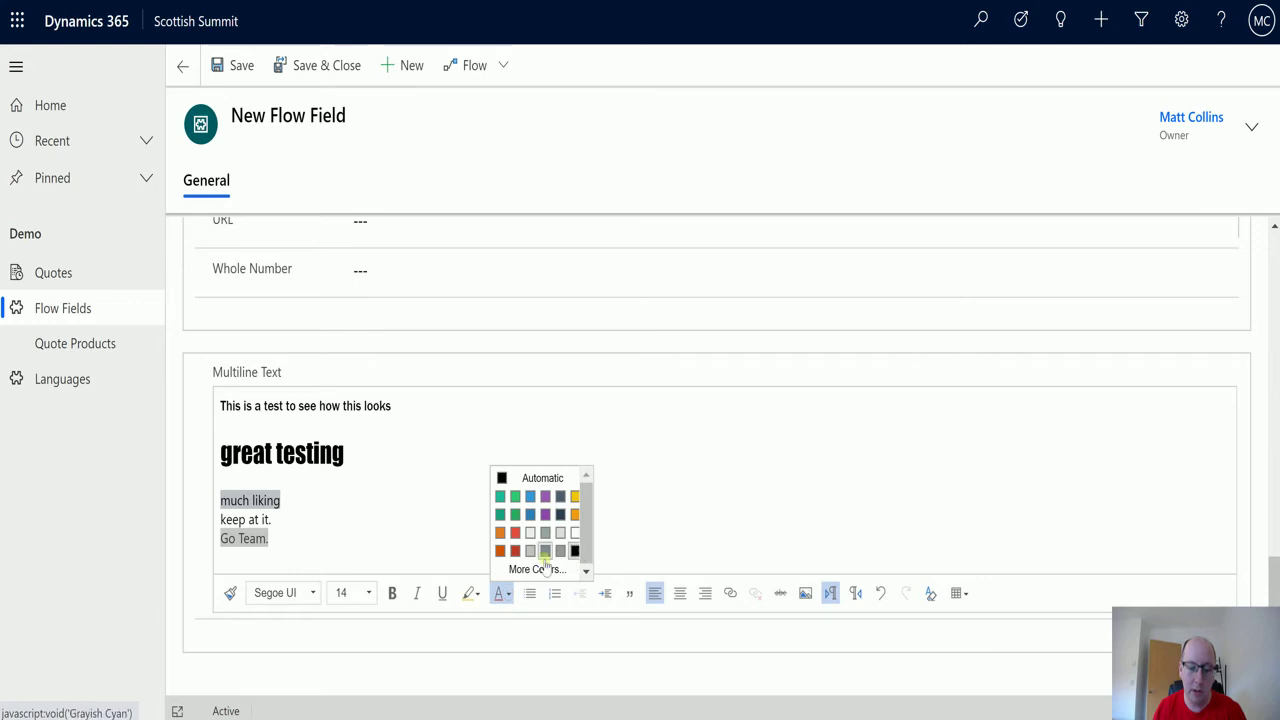
{"action": "left_click", "coordinate": [541, 569]}
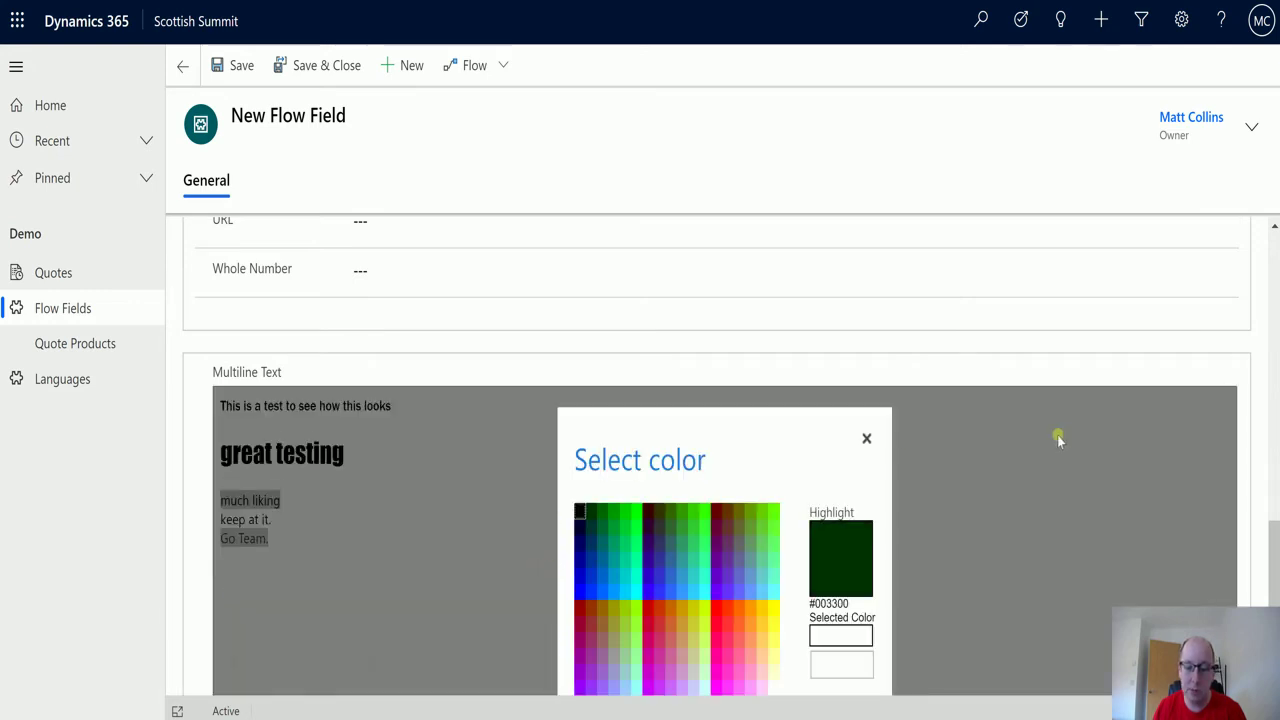
{"action": "scroll", "coordinate": [1040, 428], "scroll_direction": "down", "scroll_amount": 2}
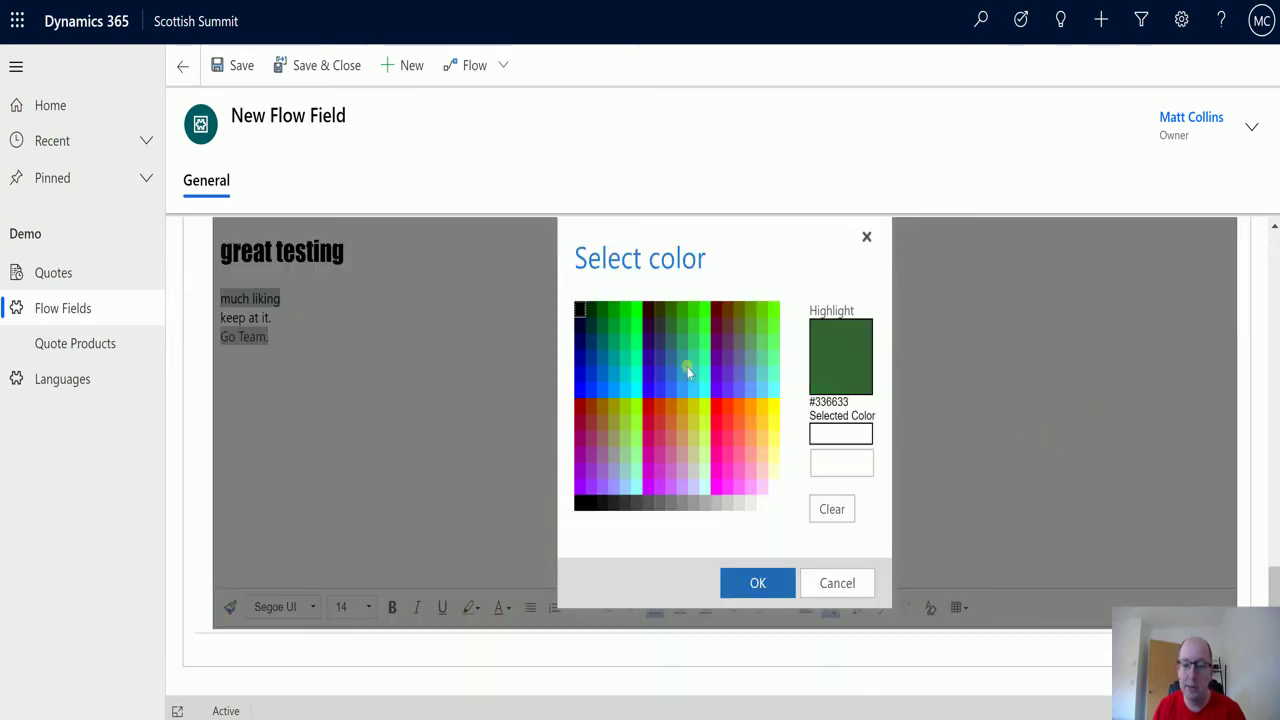
{"action": "left_click", "coordinate": [658, 357]}
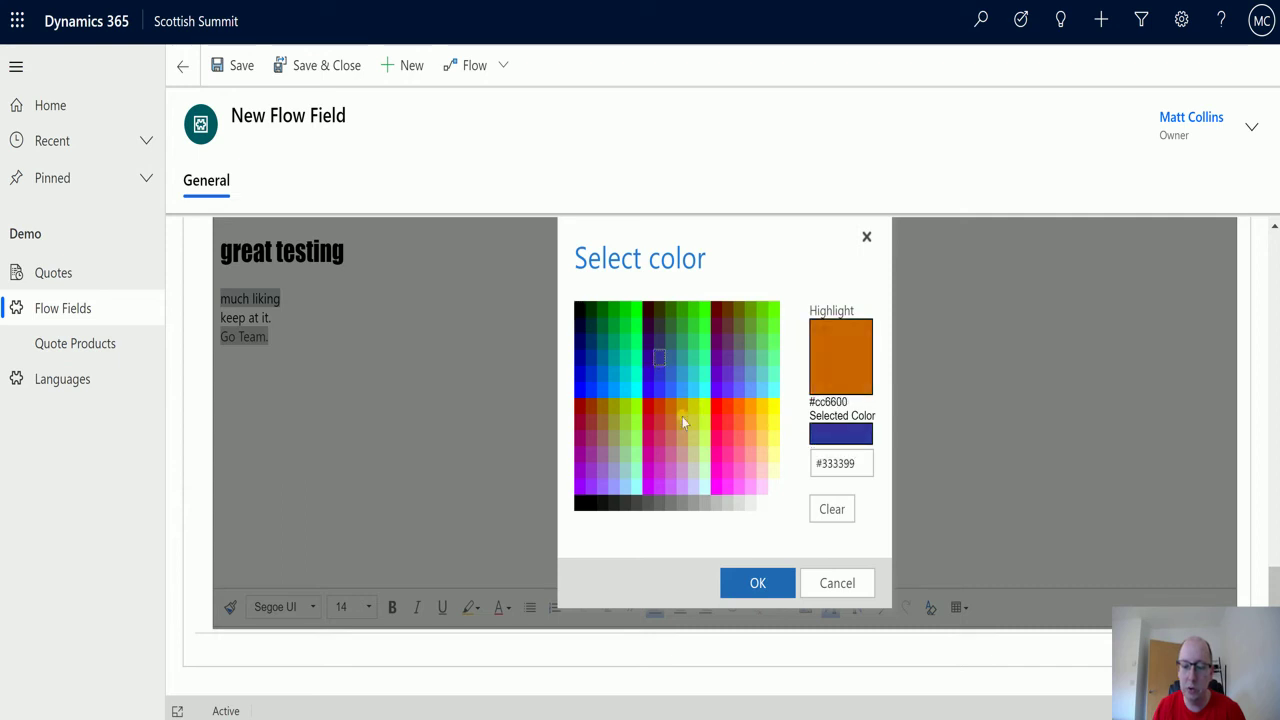
{"action": "left_click", "coordinate": [752, 581]}
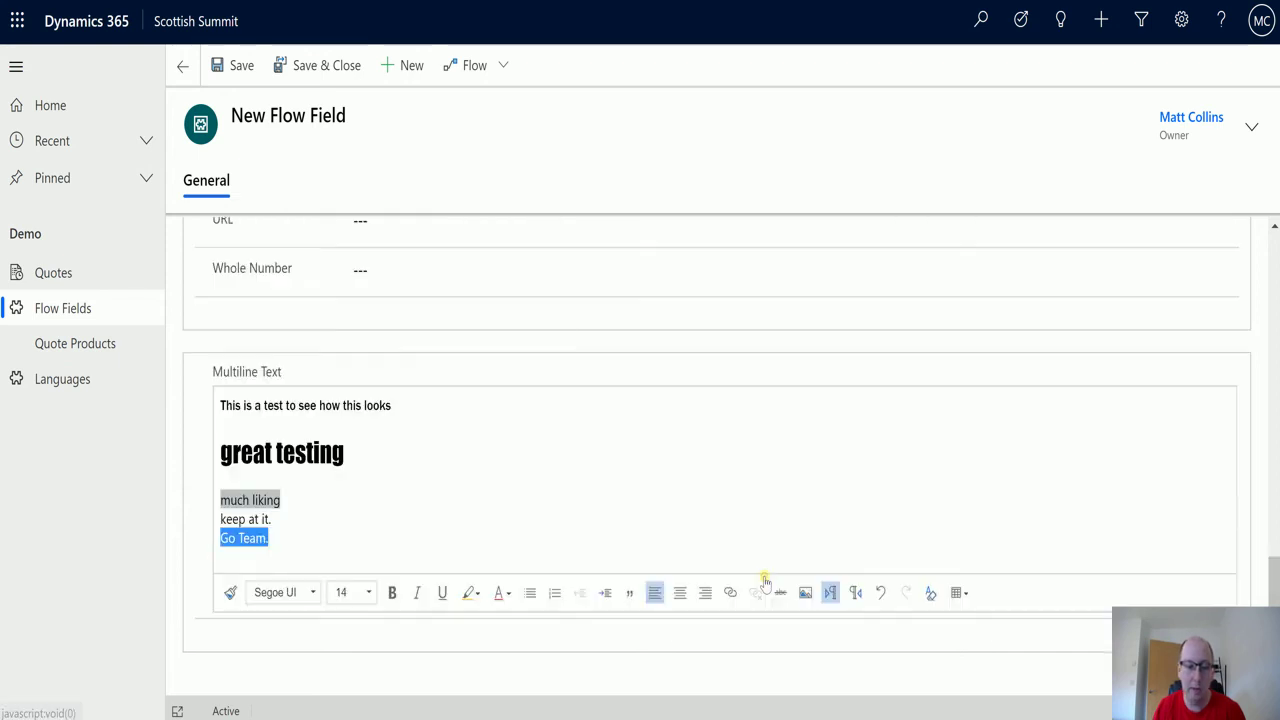
{"action": "left_click", "coordinate": [447, 483]}
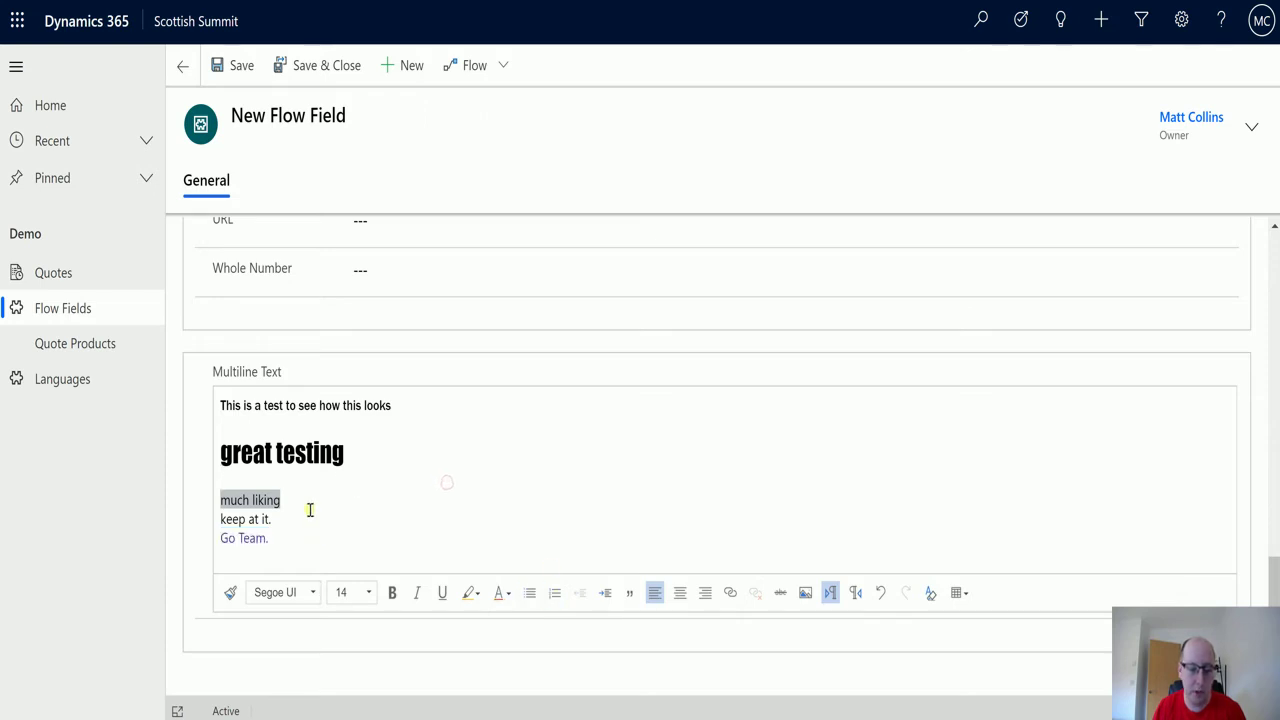
Set the font size of the "Go Team." line to 20
{"action": "left_click_drag", "start_coordinate": [396, 543], "coordinate": [209, 530]}
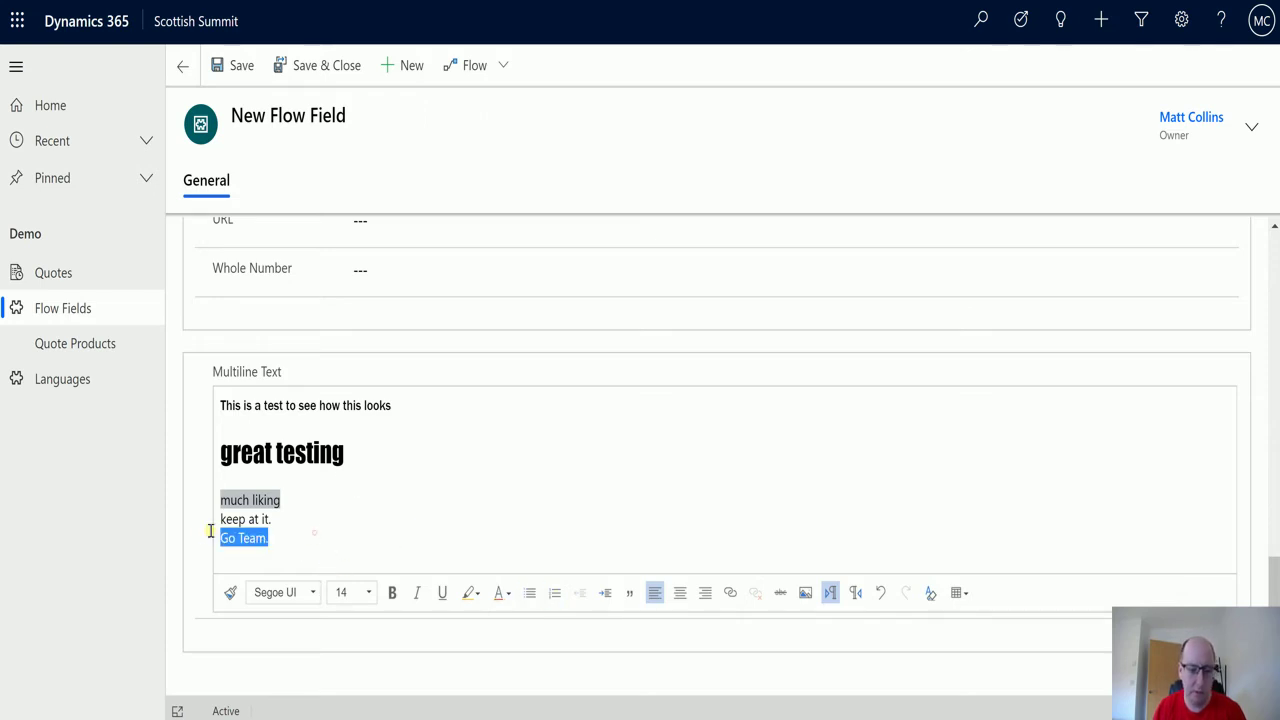
{"action": "left_click", "coordinate": [343, 594]}
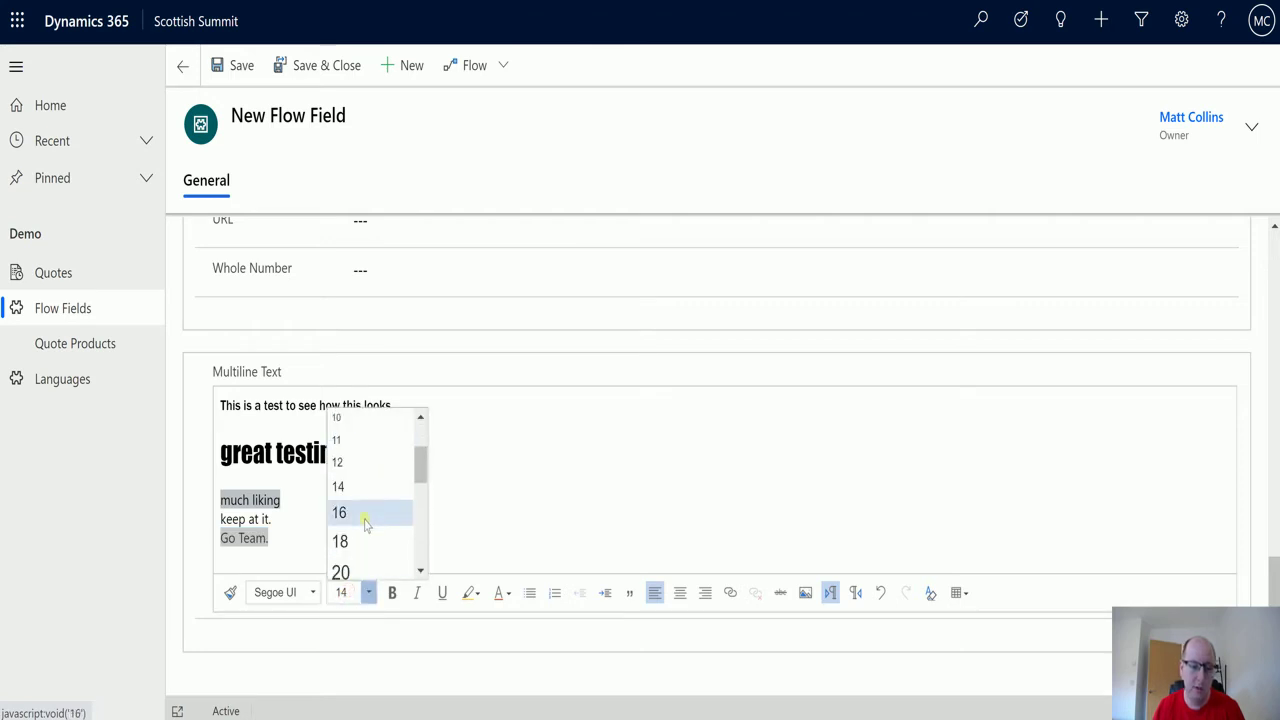
{"action": "left_click", "coordinate": [340, 571]}
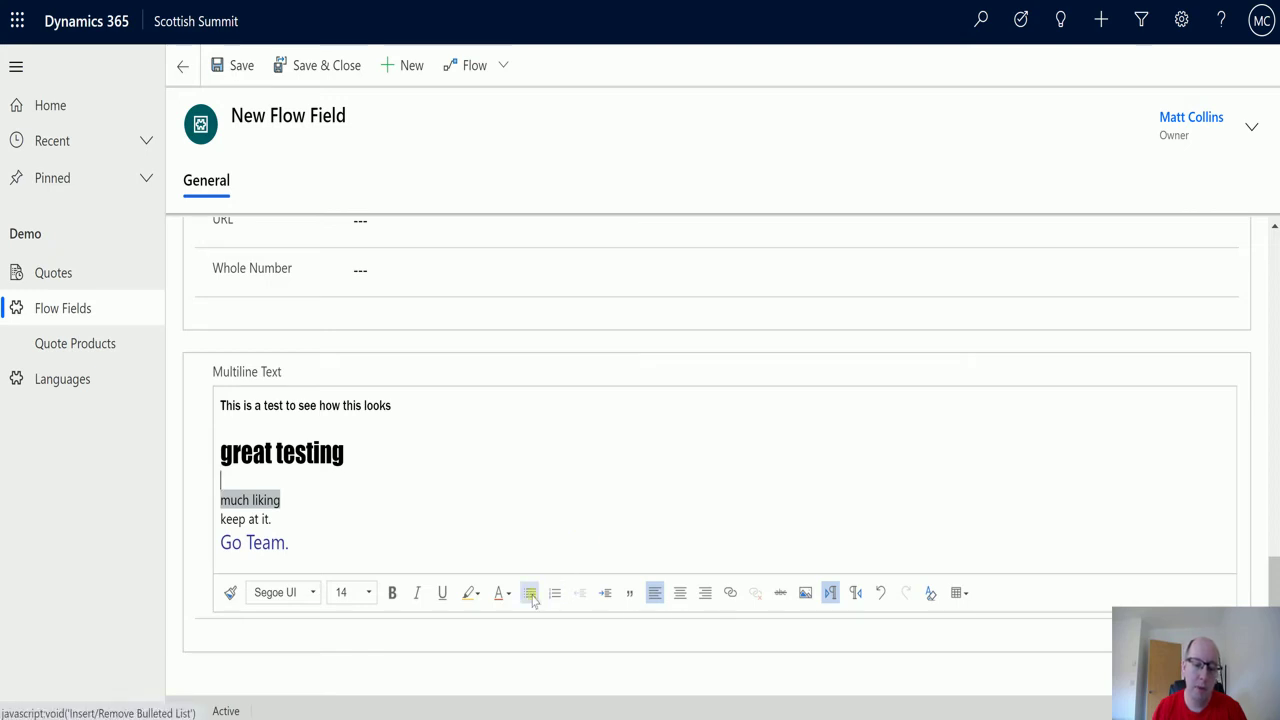
Format "much liking" and "keep at it." as a bulleted list and switch it to a numbered list
{"action": "left_click_drag", "start_coordinate": [307, 520], "coordinate": [216, 500]}
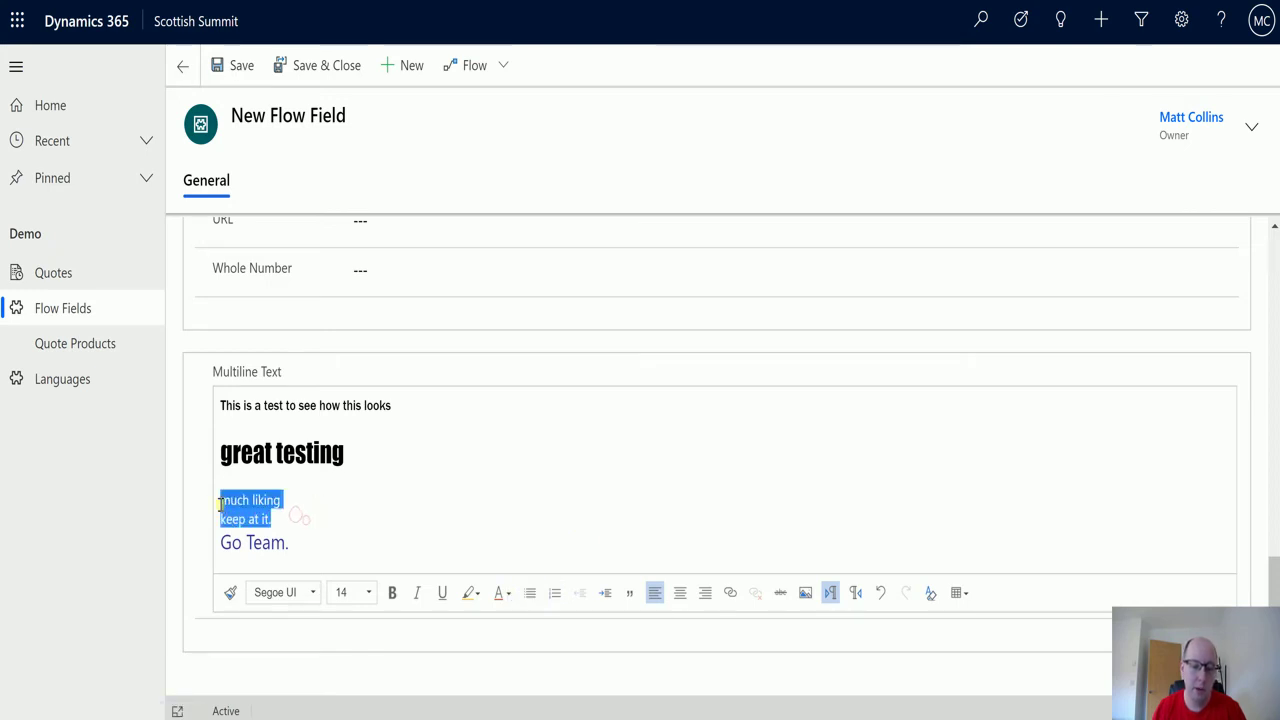
{"action": "left_click", "coordinate": [530, 592]}
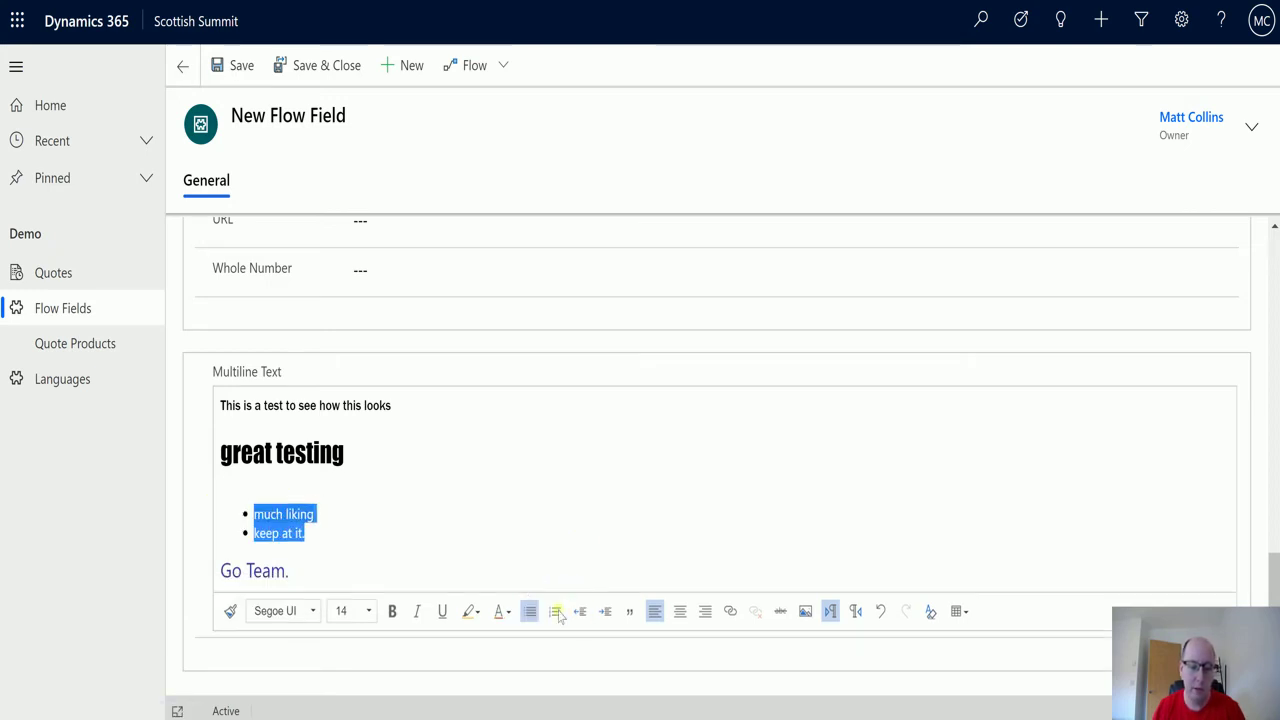
{"action": "left_click", "coordinate": [554, 612]}
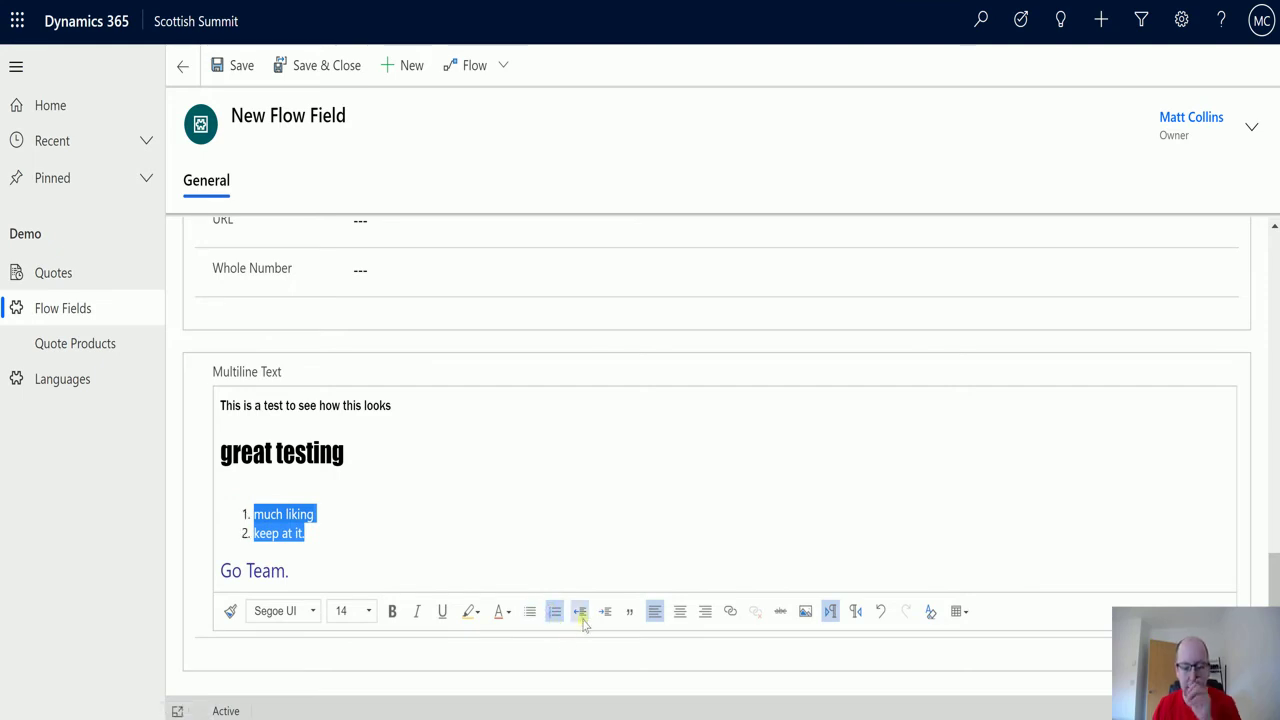
Remove the list numbering from the two selected lines, trying increased indents and bringing them back to the margin
{"action": "left_click", "coordinate": [580, 612]}
{"action": "left_click", "coordinate": [605, 592]}
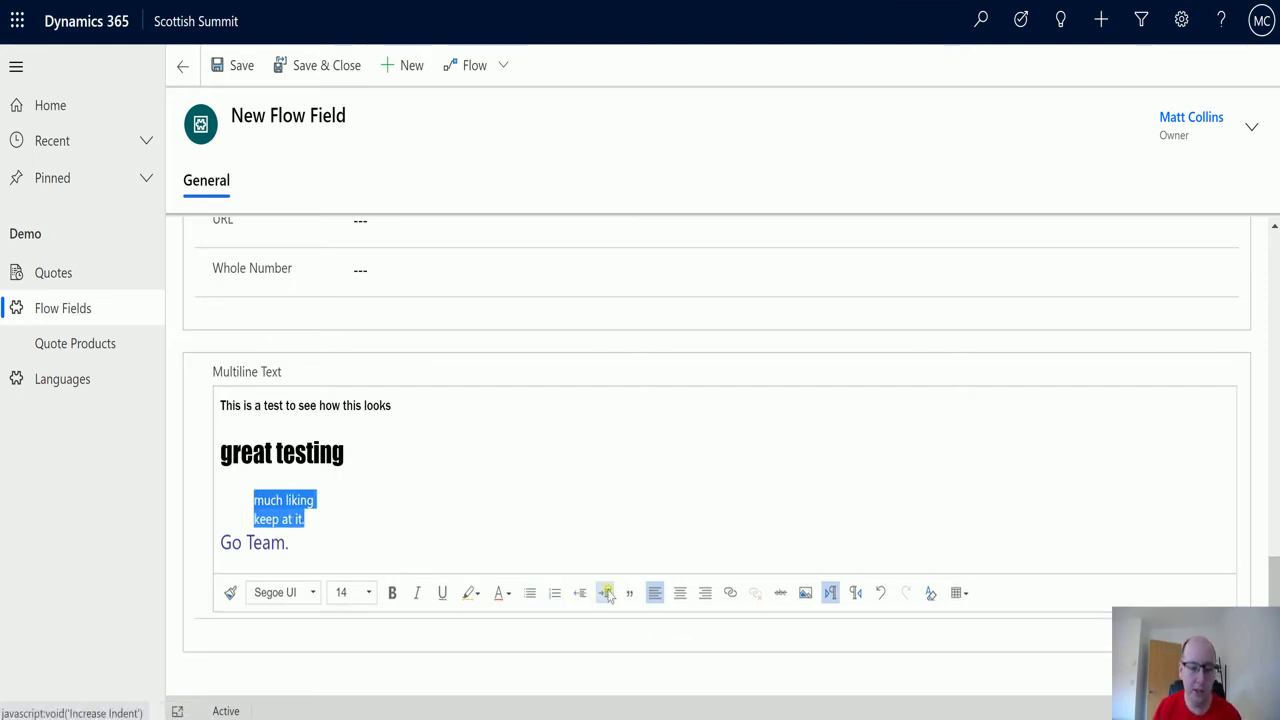
{"action": "left_click", "coordinate": [605, 592]}
{"action": "left_click", "coordinate": [605, 592]}
{"action": "left_click", "coordinate": [581, 593]}
{"action": "left_click", "coordinate": [581, 593]}
{"action": "left_click", "coordinate": [582, 593]}
{"action": "left_click", "coordinate": [582, 593]}
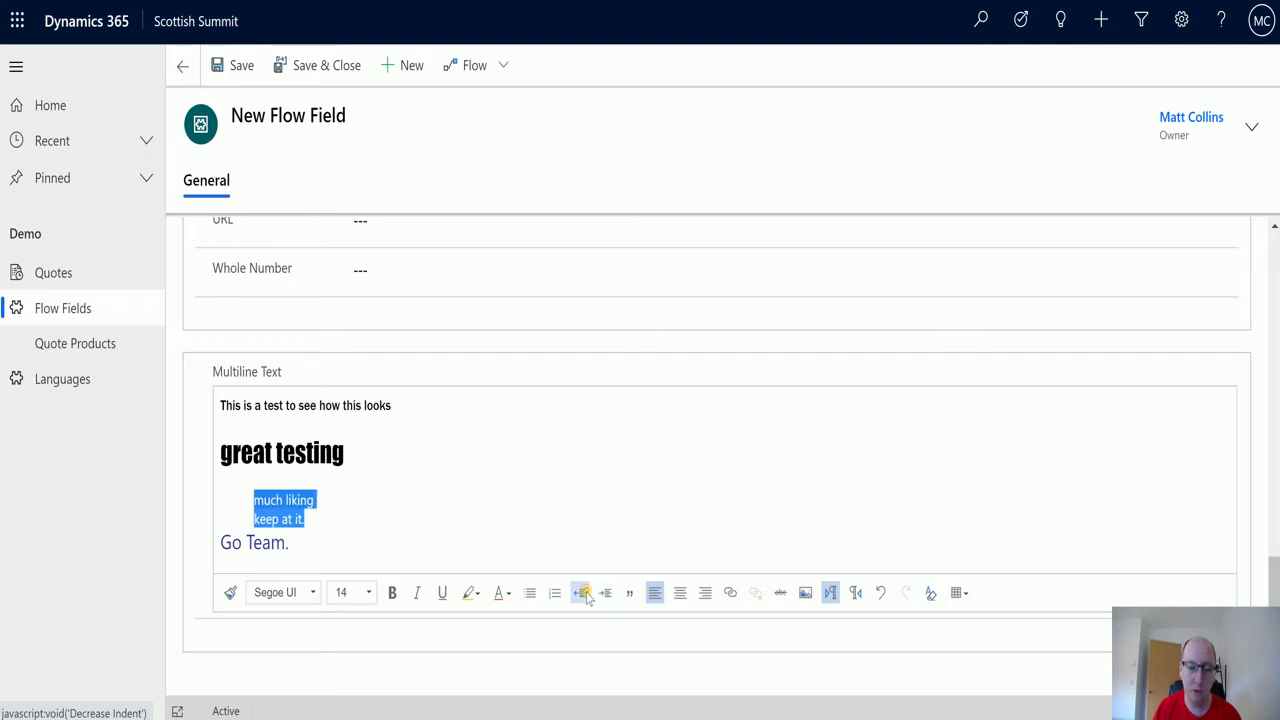
{"action": "left_click", "coordinate": [582, 593]}
Apply a block quote to "much liking" and "keep at it.", and take "keep at it." back out of the quote
{"action": "left_click", "coordinate": [629, 592]}
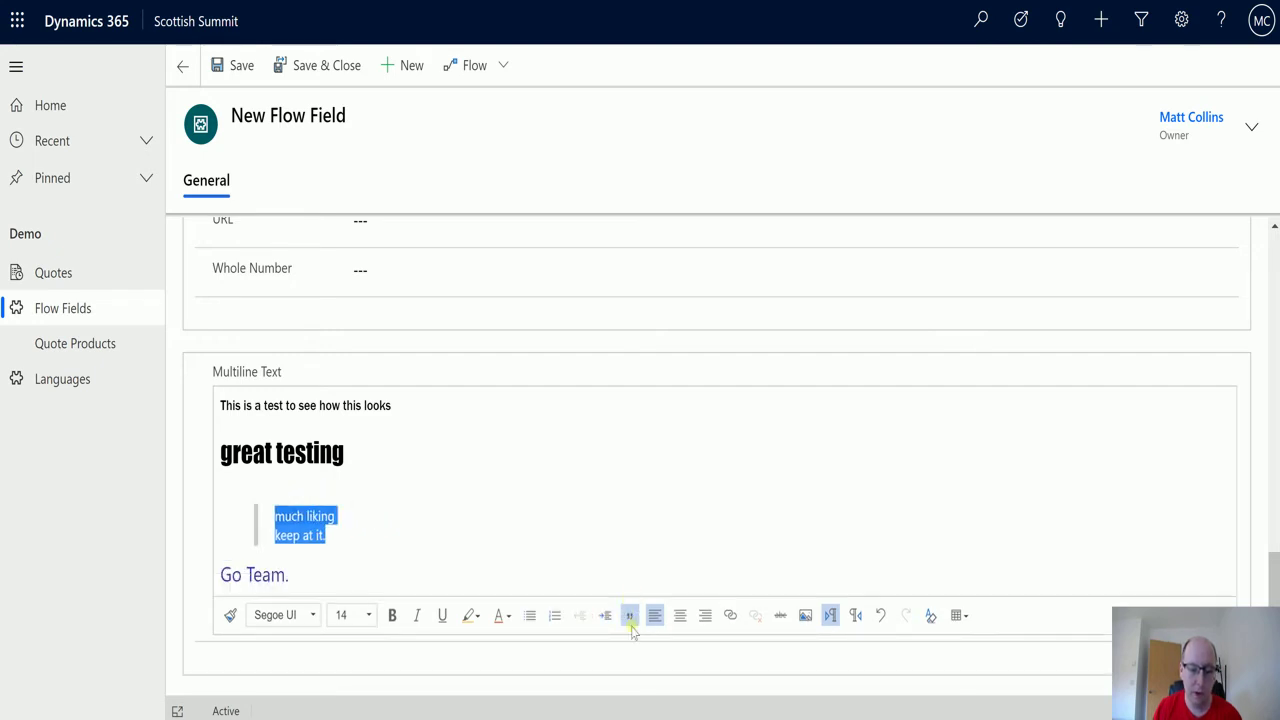
{"action": "left_click", "coordinate": [497, 541]}
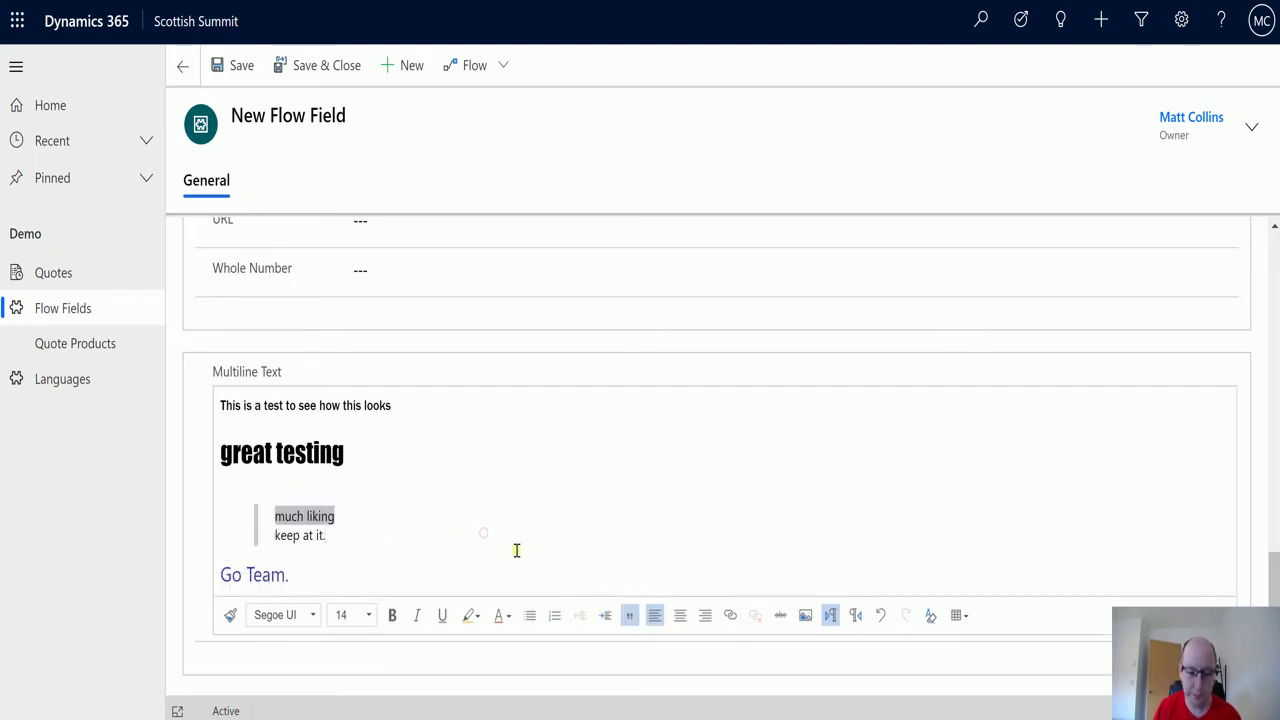
{"action": "left_click", "coordinate": [630, 616]}
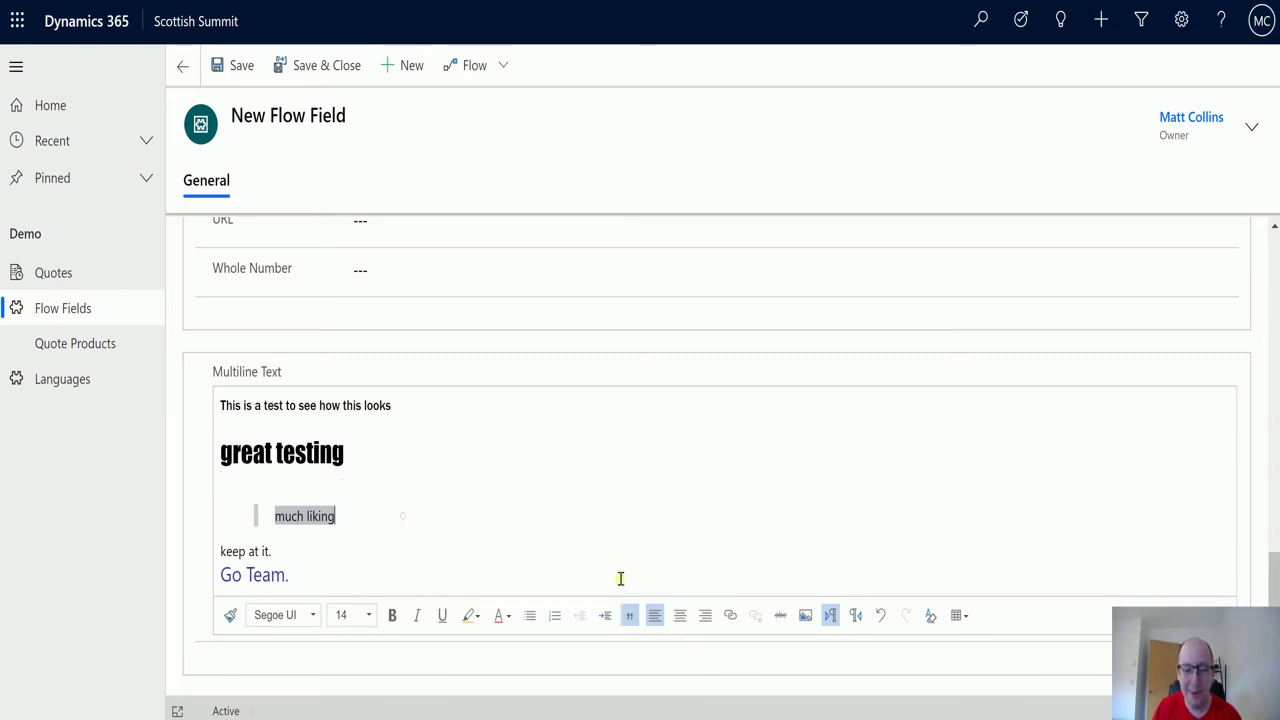
Try center and right alignment on the quoted "much liking" line and return it to left alignment
{"action": "left_click", "coordinate": [682, 618]}
{"action": "left_click", "coordinate": [705, 616]}
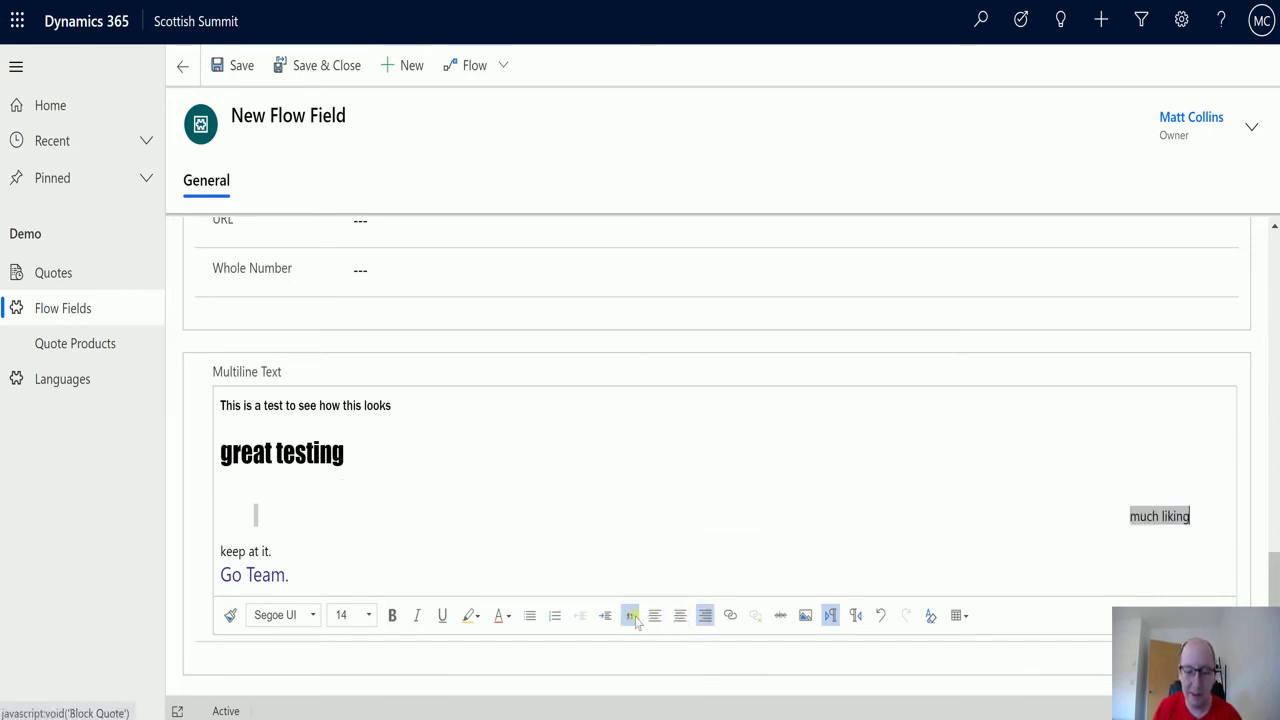
{"action": "left_click", "coordinate": [640, 615]}
{"action": "left_click", "coordinate": [655, 592]}
{"action": "left_click", "coordinate": [629, 592]}
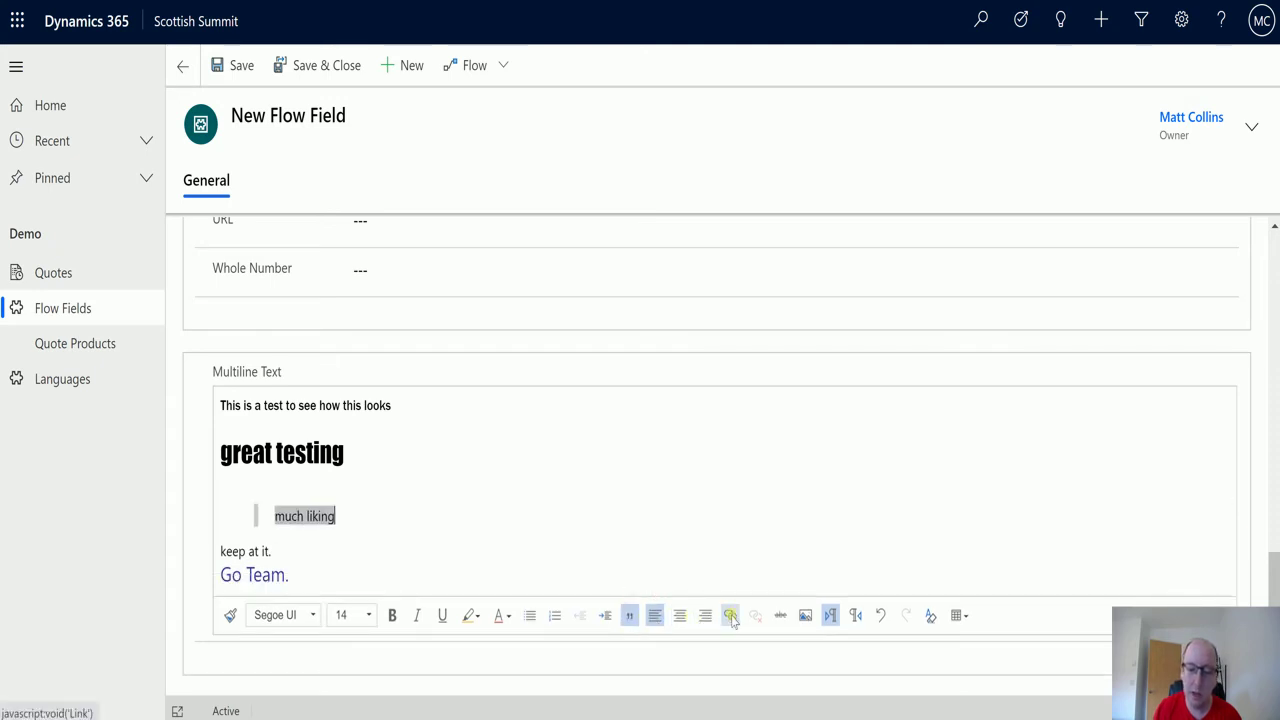
{"action": "left_click", "coordinate": [680, 616]}
{"action": "left_click", "coordinate": [705, 616]}
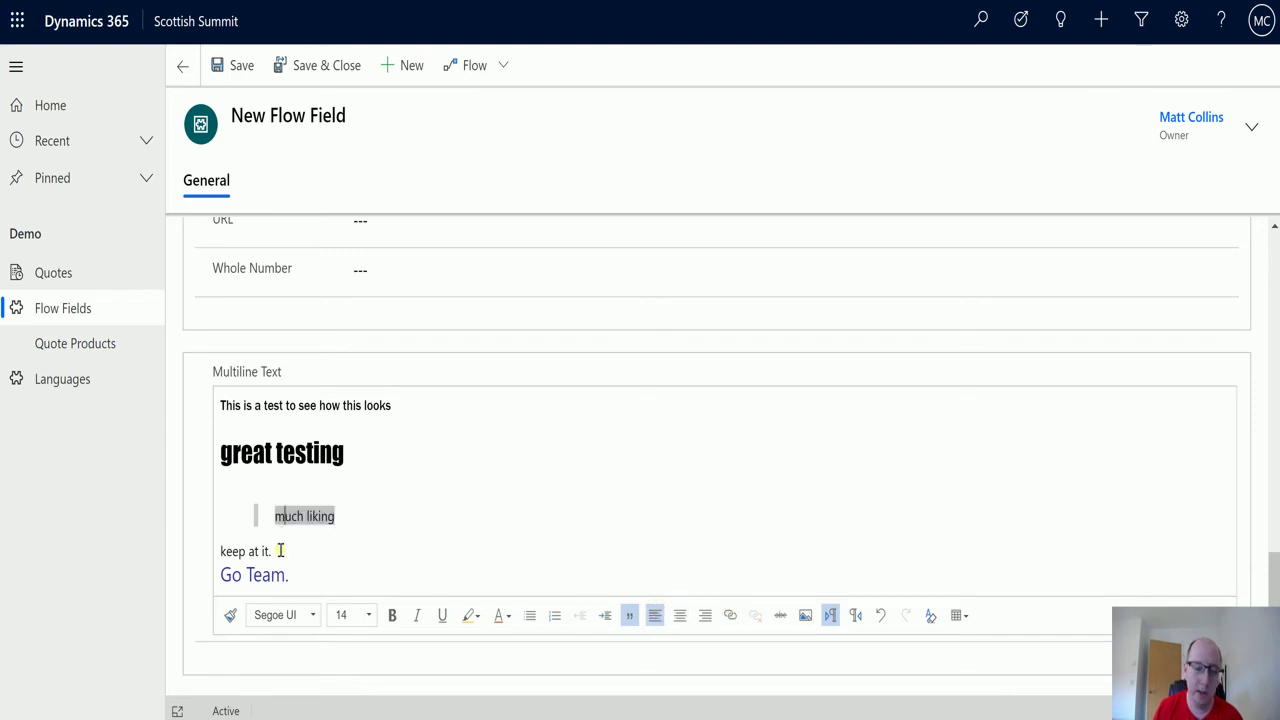
Open the Link settings for the text "keep at it." and look through the available protocols
{"action": "left_click_drag", "start_coordinate": [280, 550], "coordinate": [218, 549]}
{"action": "left_click", "coordinate": [736, 615]}
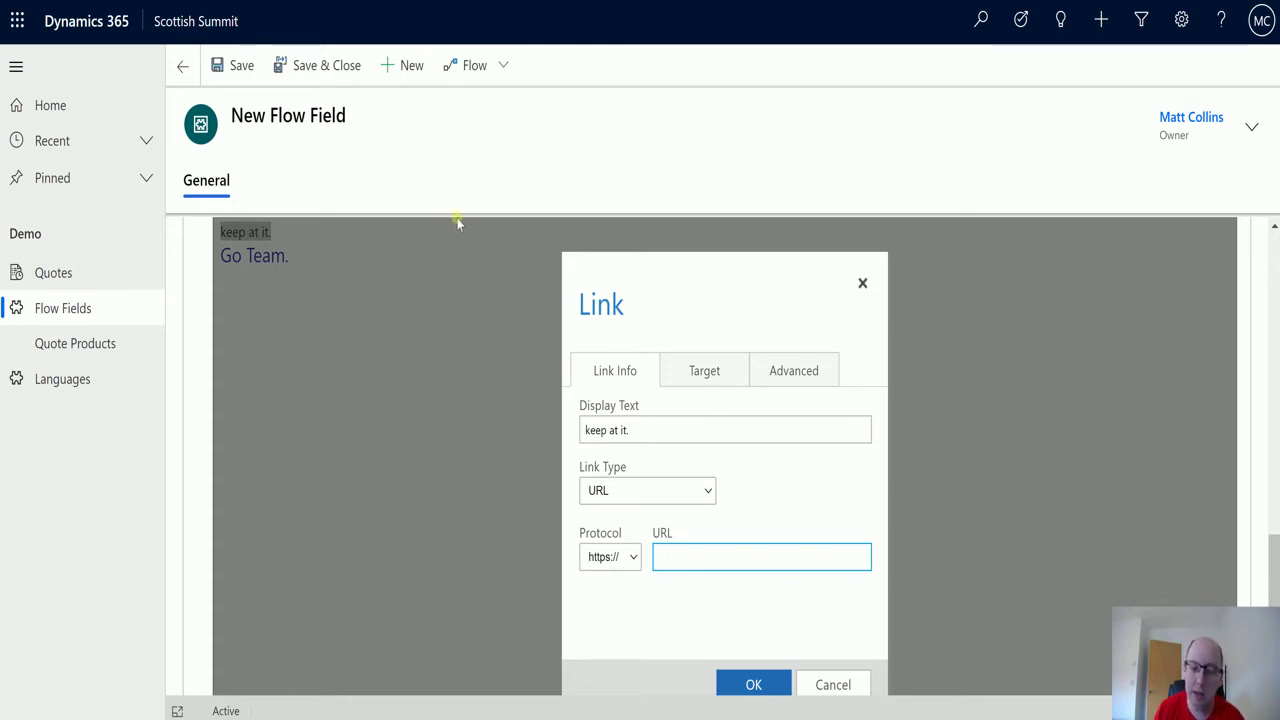
{"action": "left_click", "coordinate": [618, 565]}
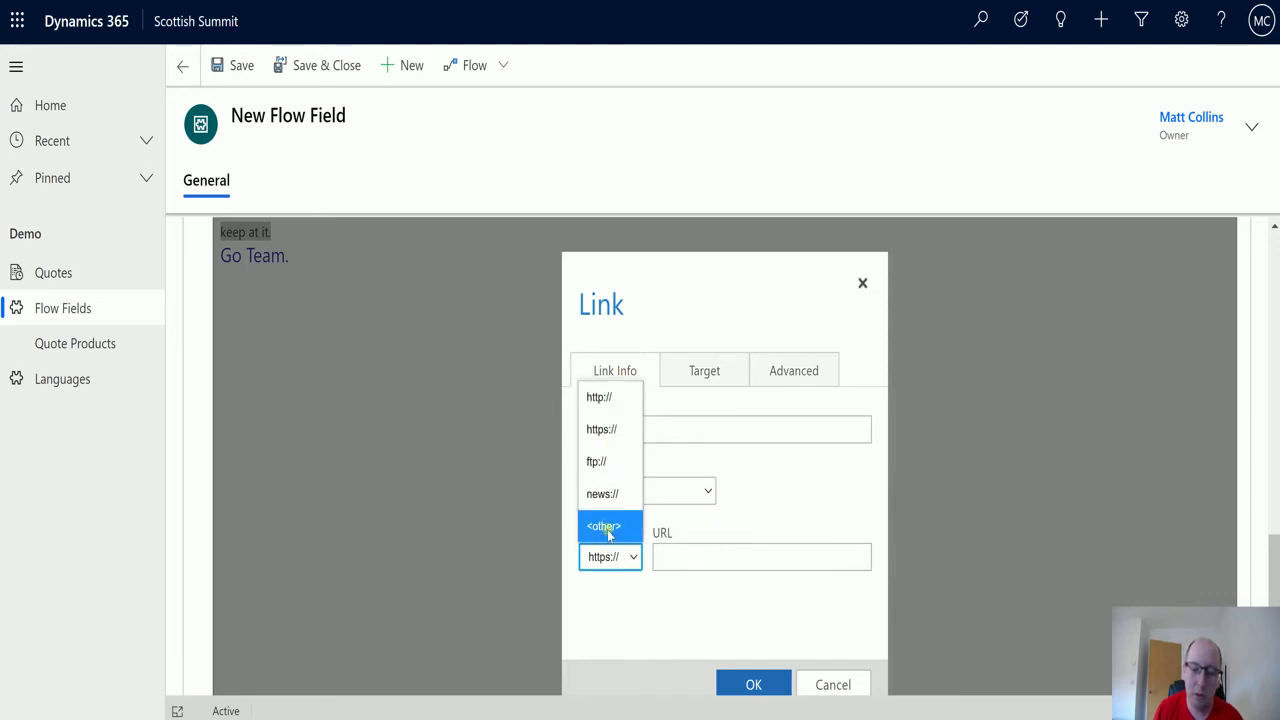
{"action": "left_click", "coordinate": [631, 587]}
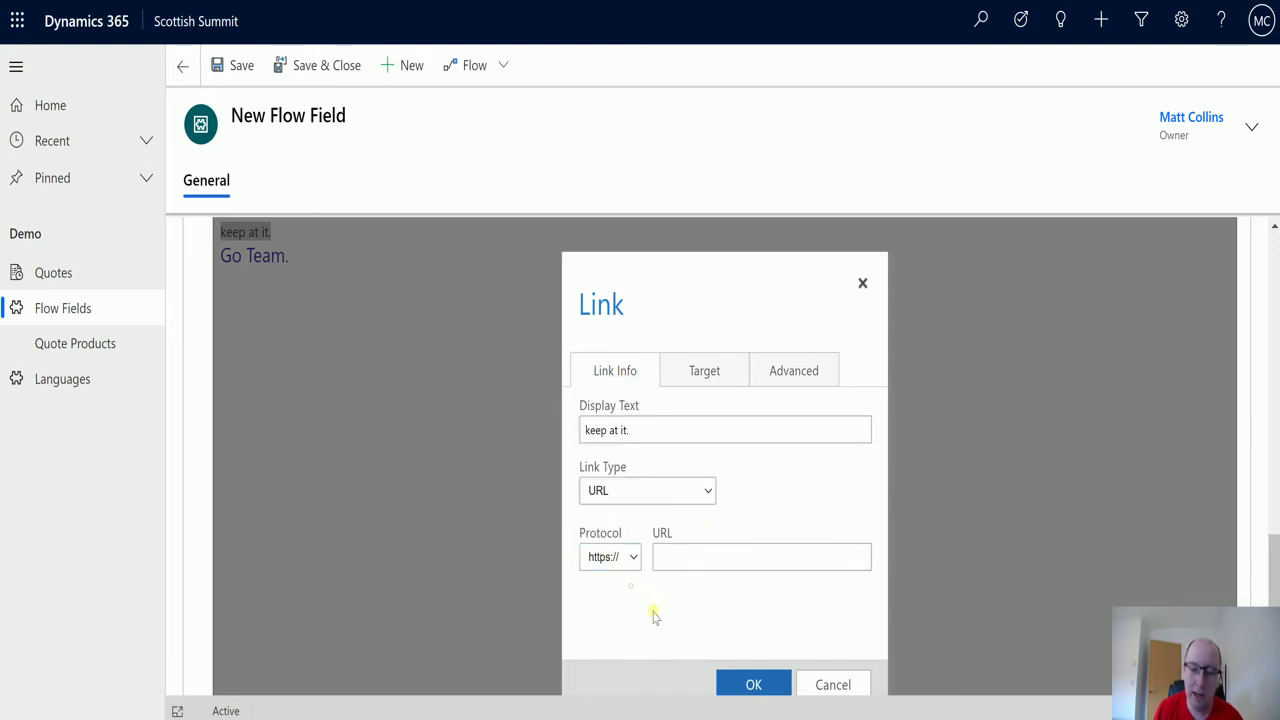
{"action": "left_click", "coordinate": [624, 568]}
{"action": "left_click", "coordinate": [618, 578]}
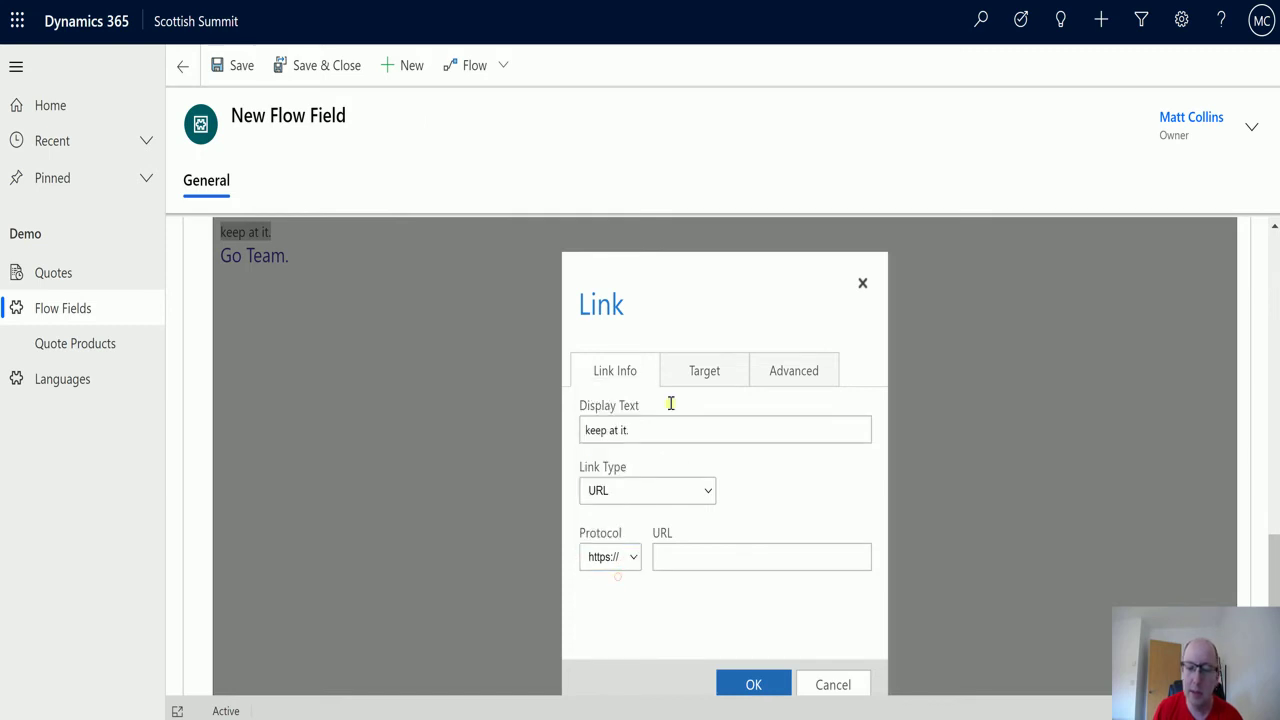
Review the Target options and the Advanced settings available for the link
{"action": "left_click", "coordinate": [706, 374]}
{"action": "left_click", "coordinate": [704, 438]}
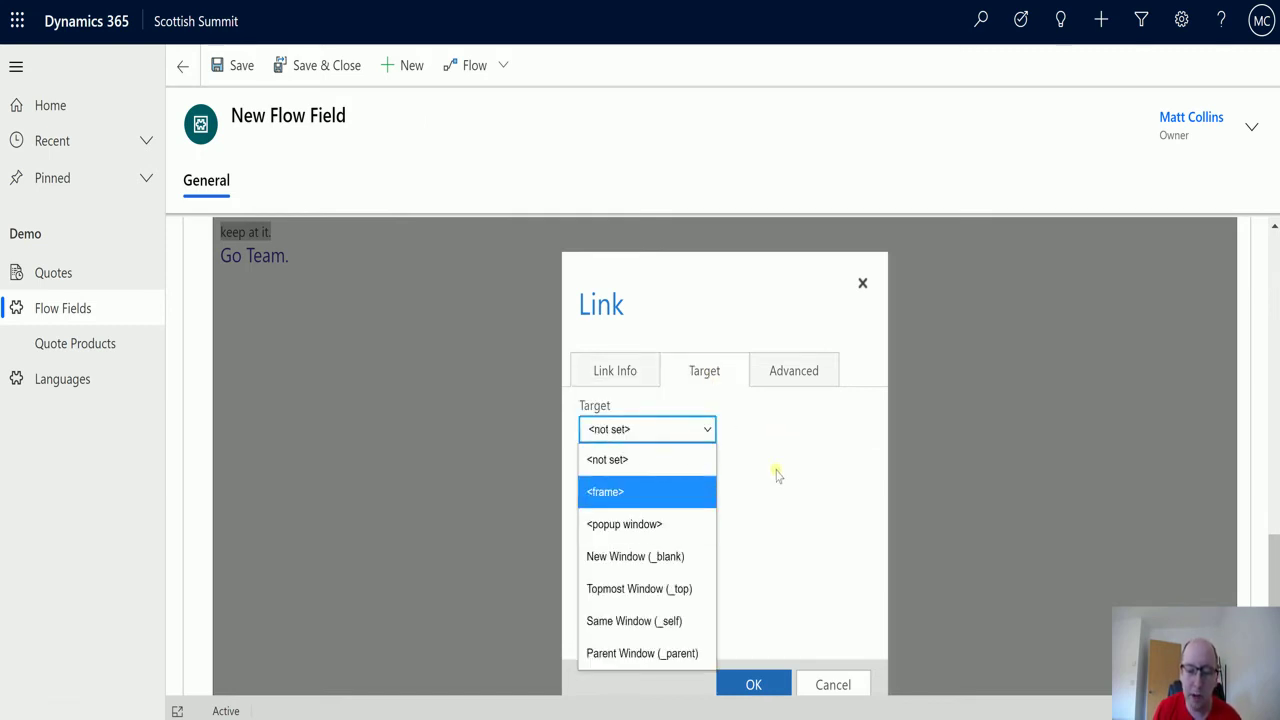
{"action": "left_click", "coordinate": [709, 588]}
{"action": "left_click", "coordinate": [786, 384]}
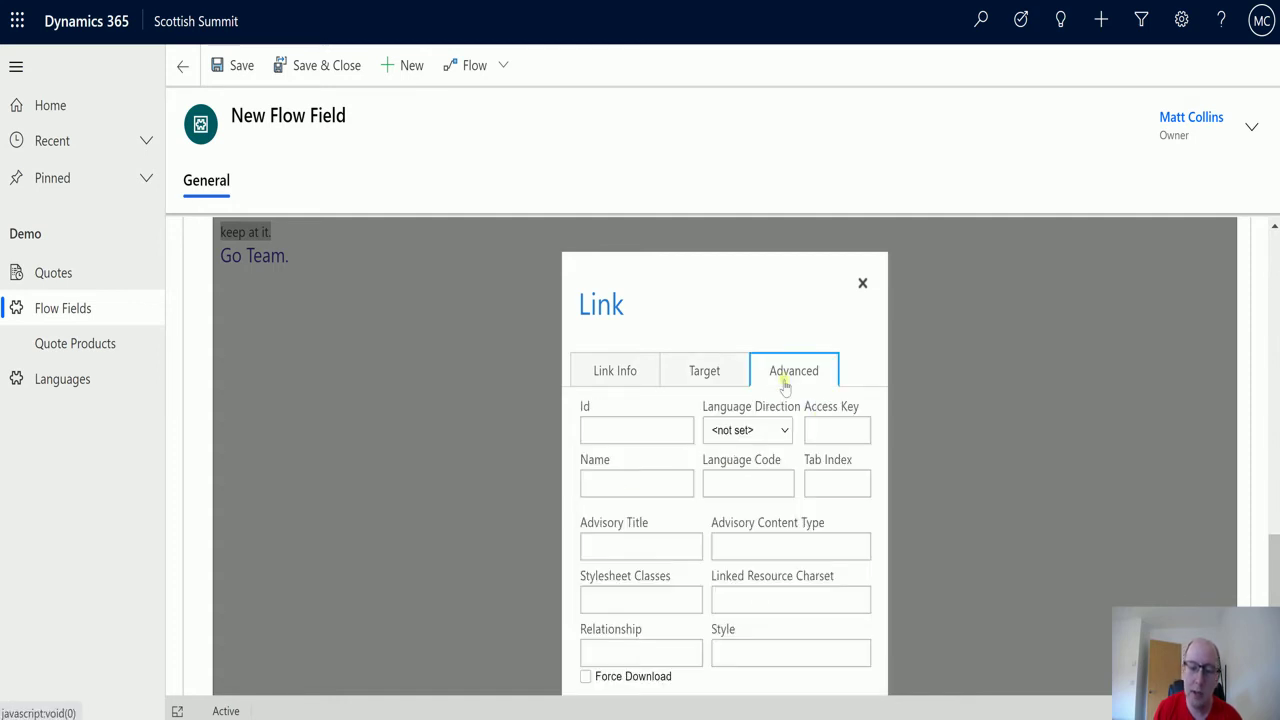
{"action": "scroll", "coordinate": [660, 420], "scroll_direction": "down", "scroll_amount": 3}
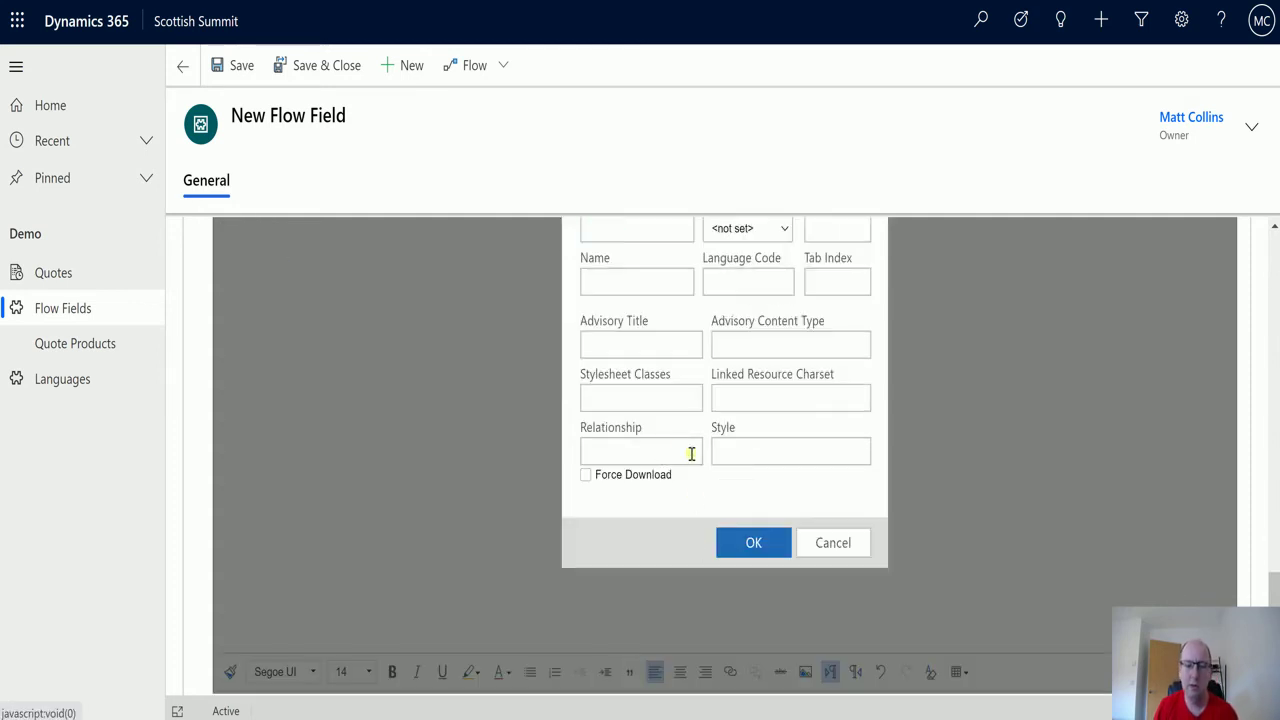
{"action": "scroll", "coordinate": [679, 444], "scroll_direction": "up", "scroll_amount": 1}
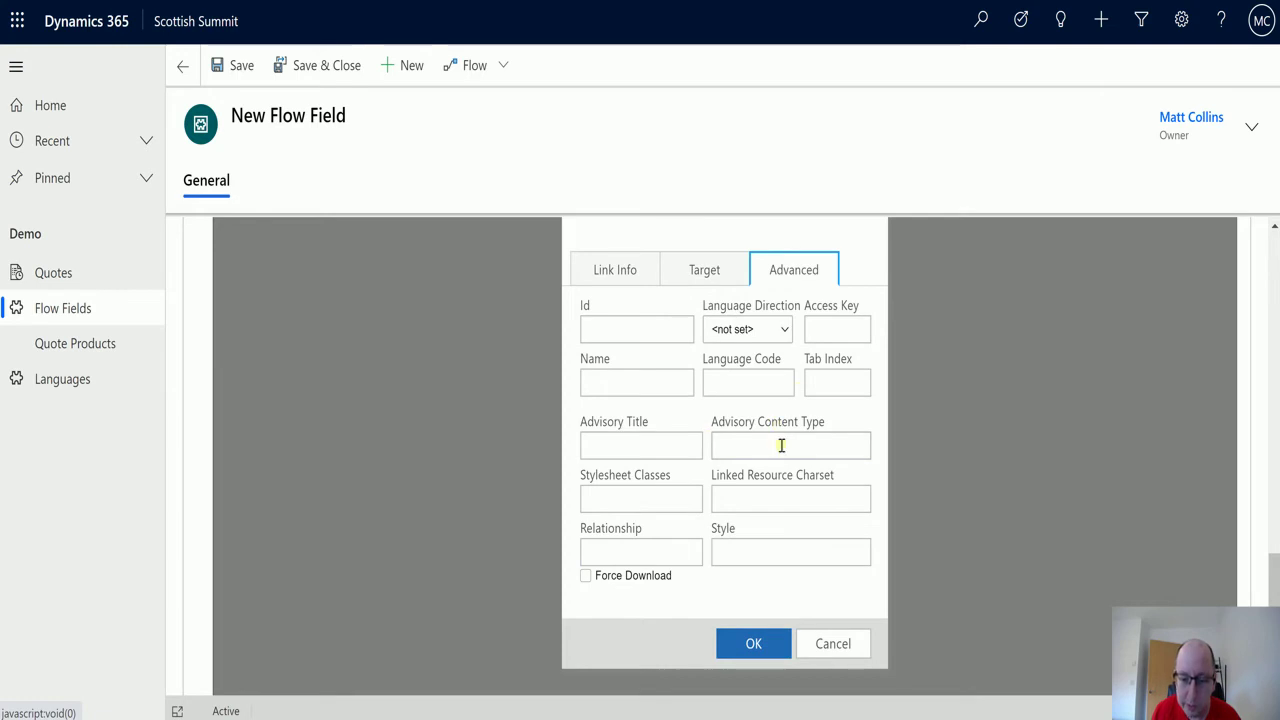
{"action": "scroll", "coordinate": [771, 380], "scroll_direction": "up", "scroll_amount": 2}
{"action": "scroll", "coordinate": [777, 410], "scroll_direction": "down", "scroll_amount": 2}
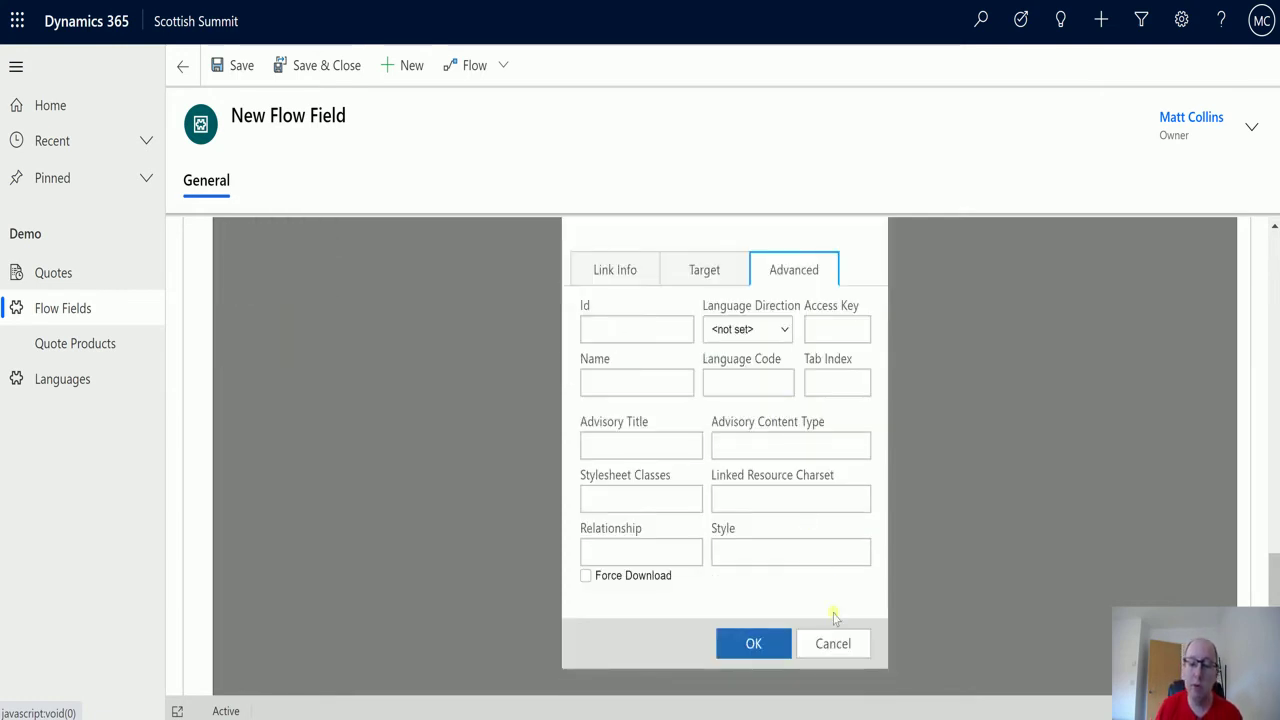
Dismiss the link settings without adding a link and apply strikethrough to "Go Team."
{"action": "left_click", "coordinate": [836, 643]}
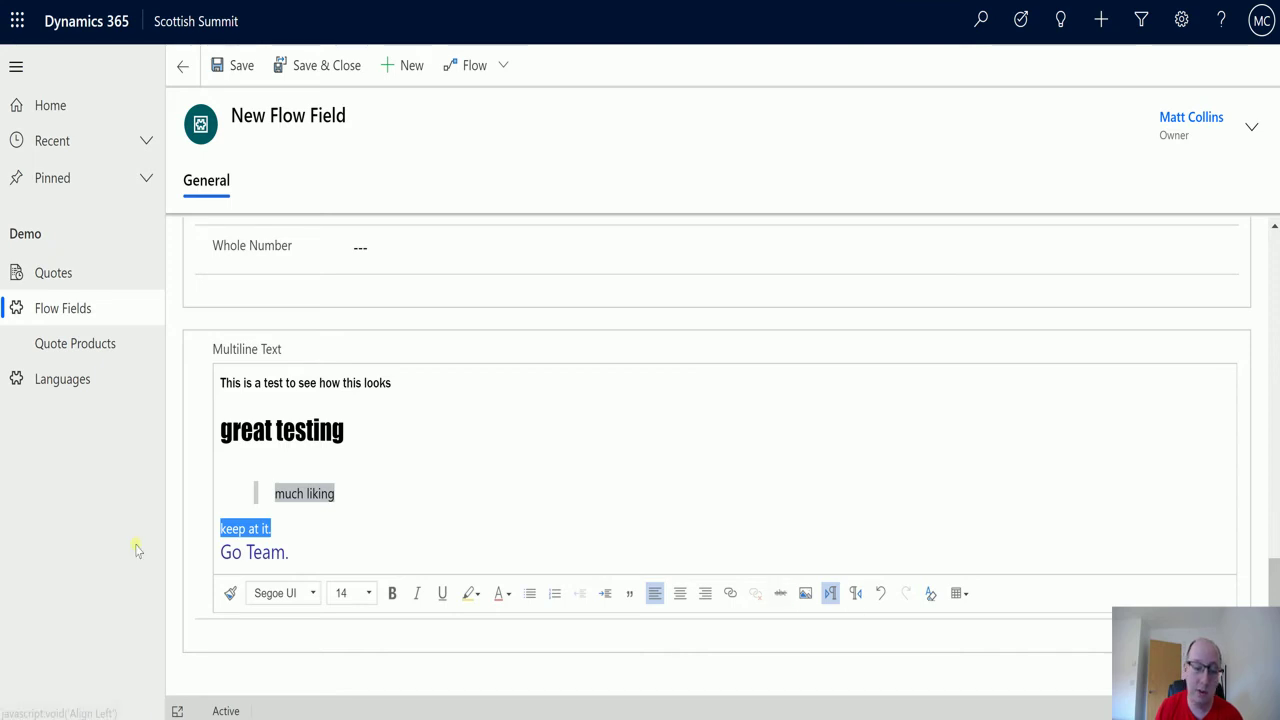
{"action": "left_click_drag", "start_coordinate": [300, 548], "coordinate": [226, 550]}
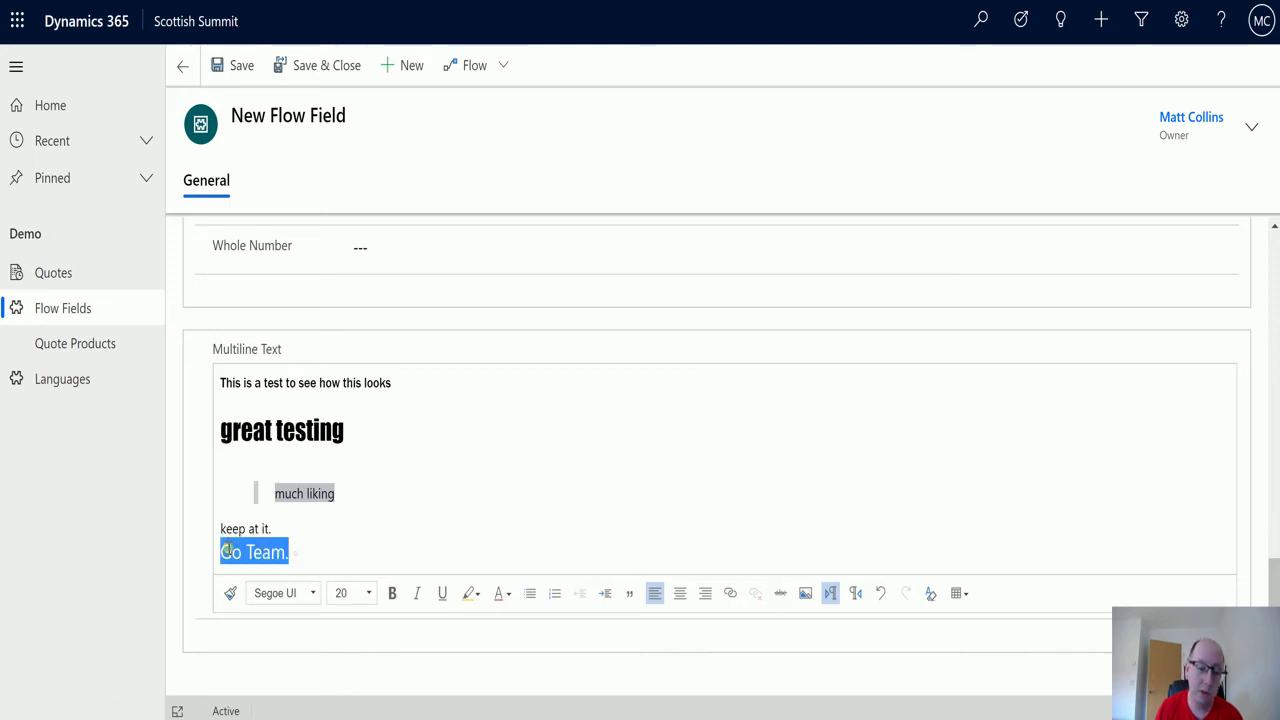
{"action": "left_click", "coordinate": [779, 598]}
{"action": "left_click", "coordinate": [602, 506]}
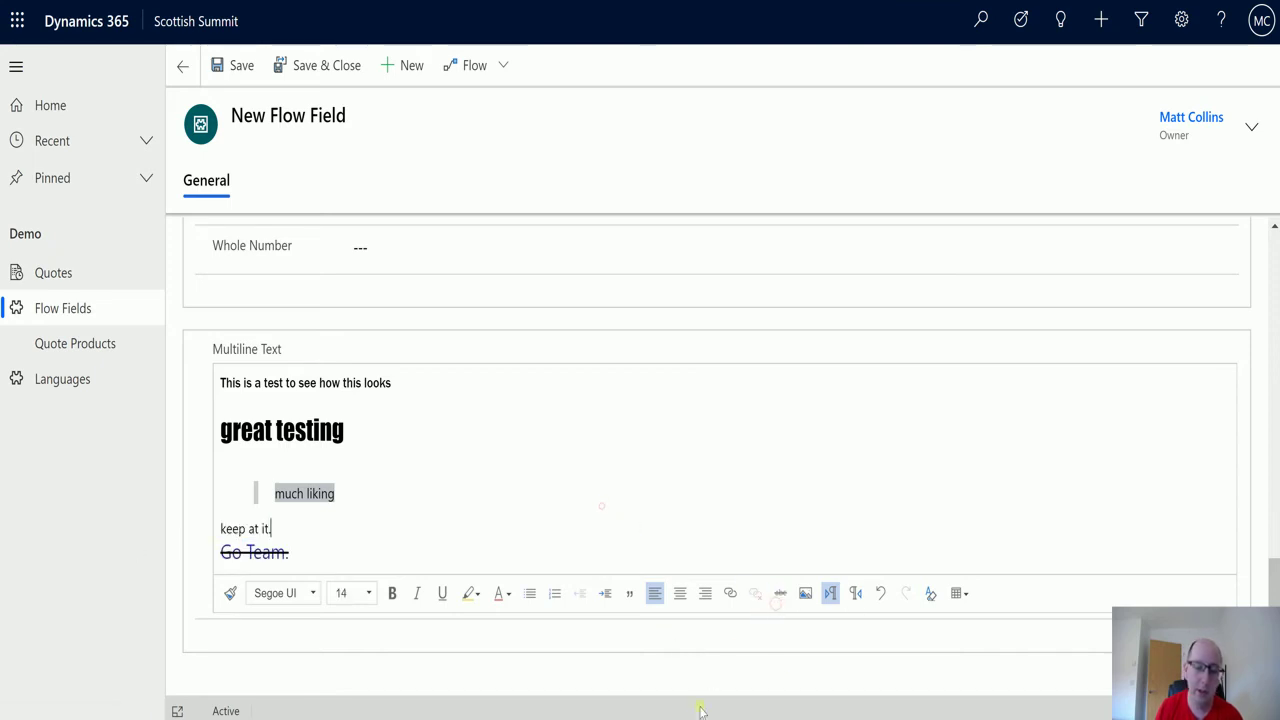
Review the Image options for source, target, alternative text, size and alignment, and close them without inserting an image
{"action": "left_click", "coordinate": [805, 593]}
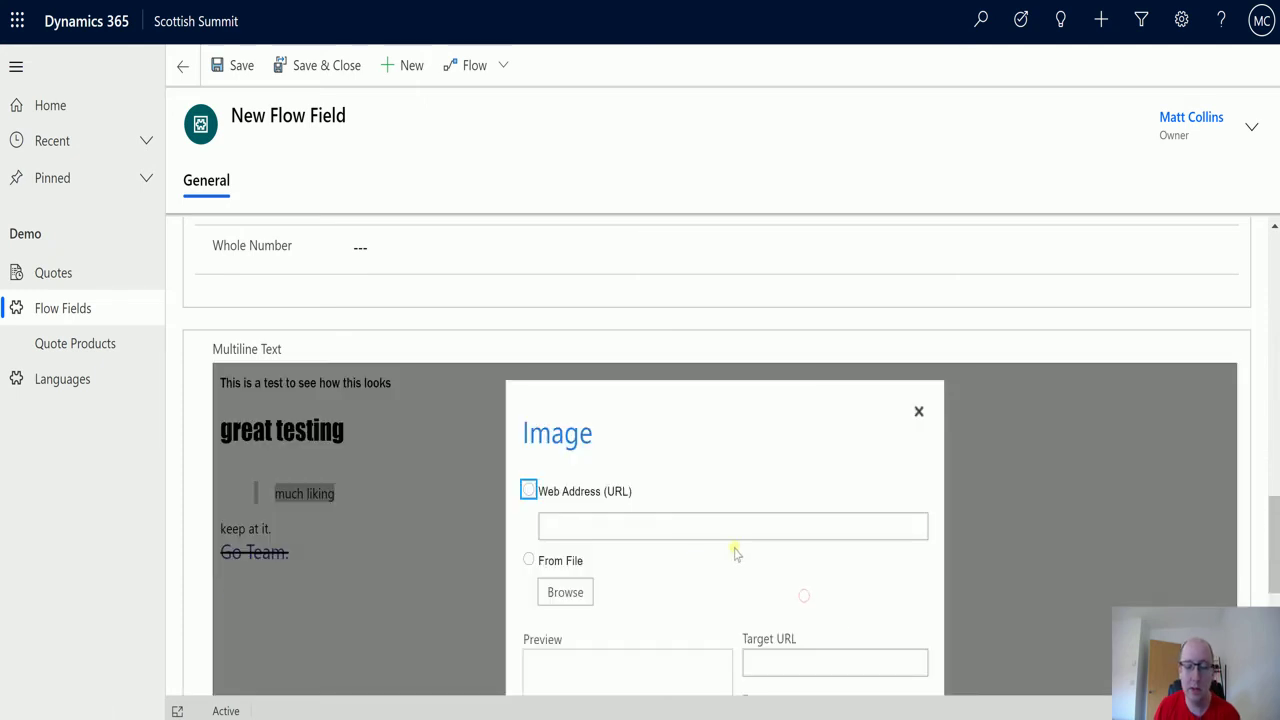
{"action": "scroll", "coordinate": [740, 491], "scroll_direction": "down", "scroll_amount": 2}
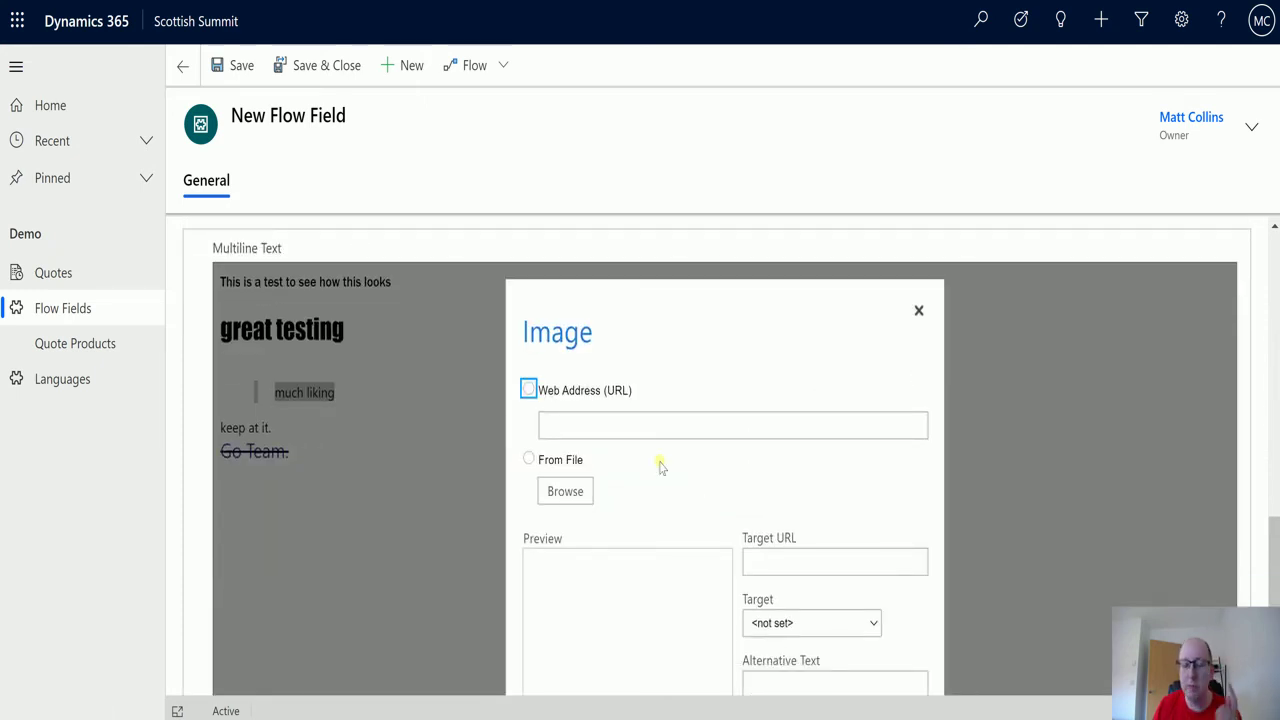
{"action": "scroll", "coordinate": [574, 431], "scroll_direction": "down", "scroll_amount": 2}
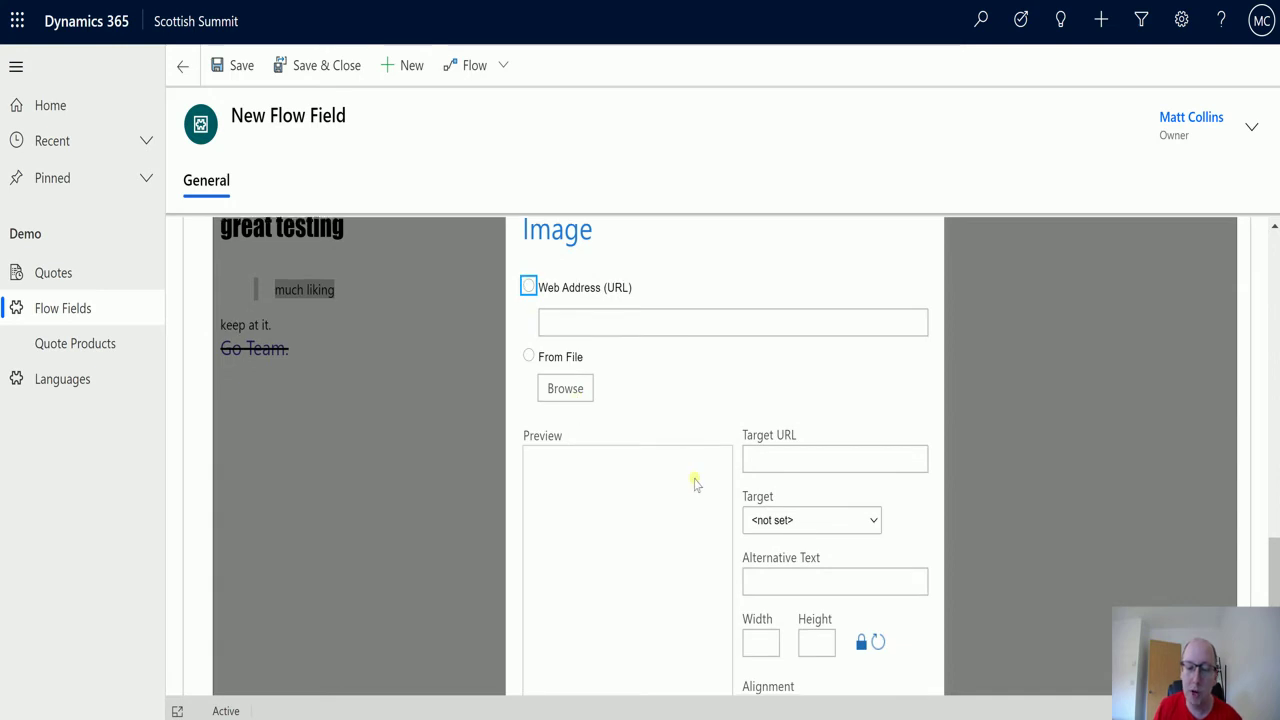
{"action": "scroll", "coordinate": [780, 487], "scroll_direction": "down", "scroll_amount": 3}
{"action": "scroll", "coordinate": [822, 275], "scroll_direction": "up", "scroll_amount": 2}
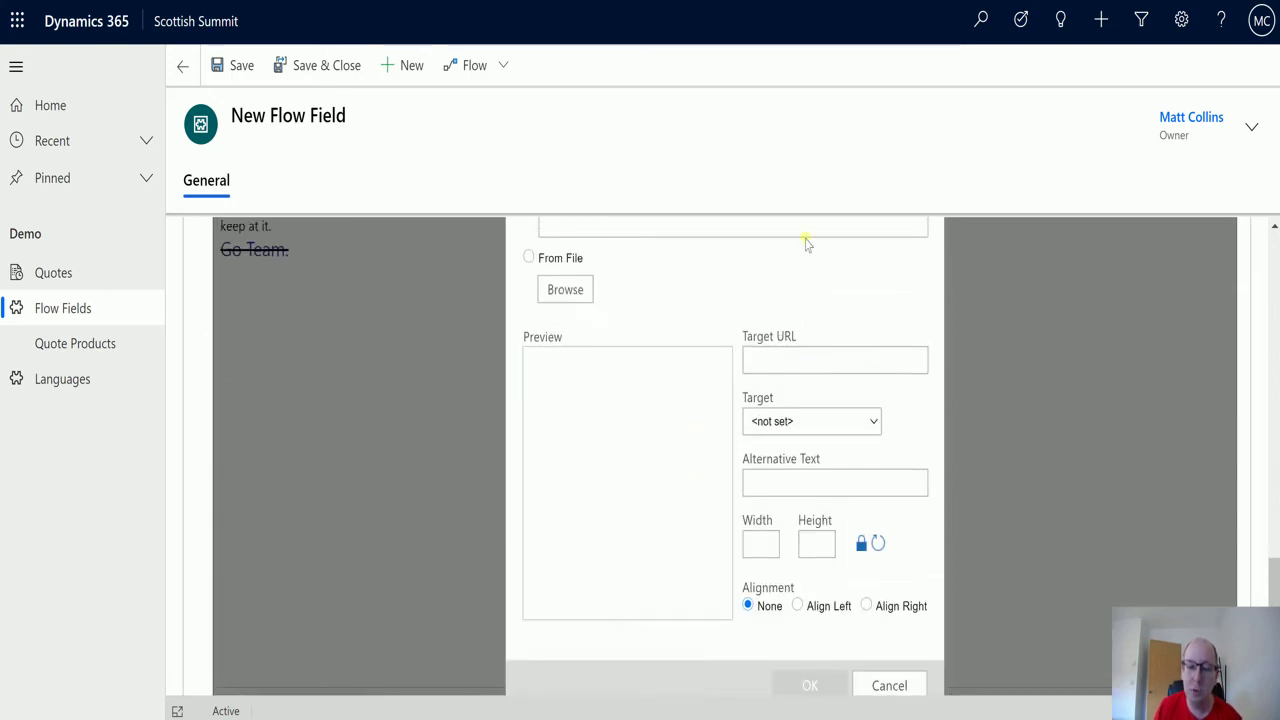
{"action": "scroll", "coordinate": [807, 243], "scroll_direction": "up", "scroll_amount": 4}
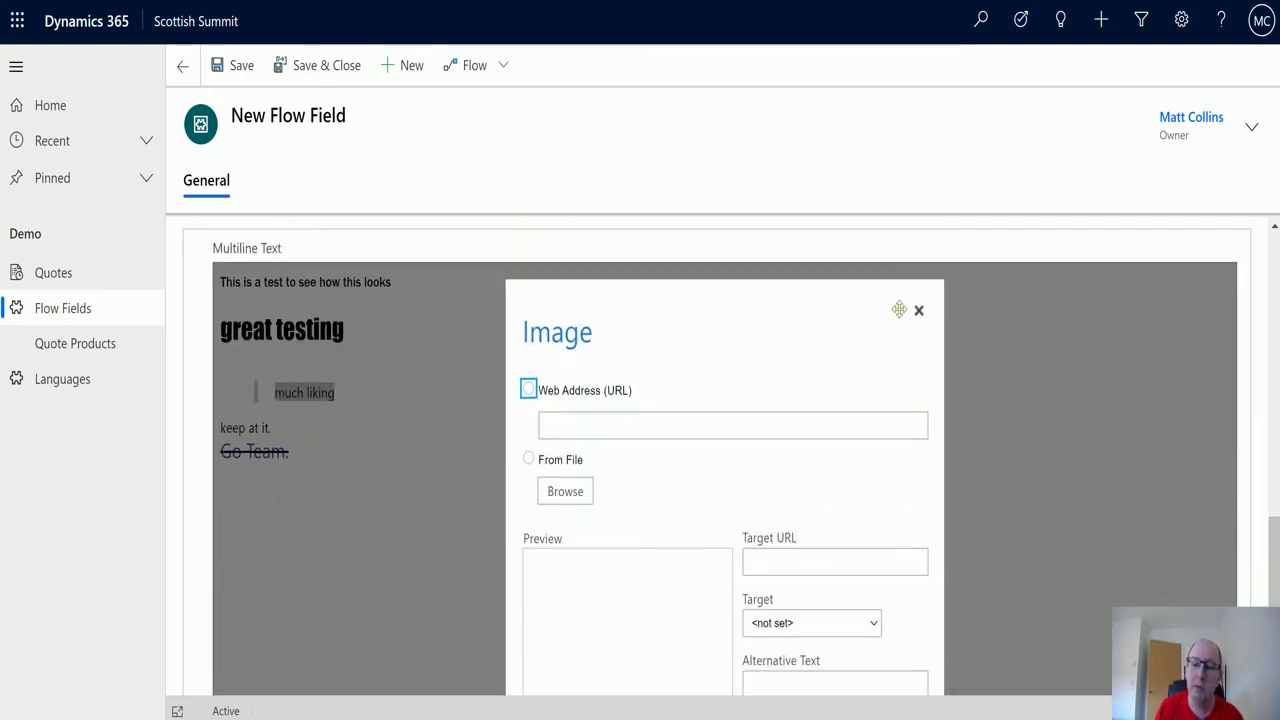
{"action": "left_click", "coordinate": [918, 312]}
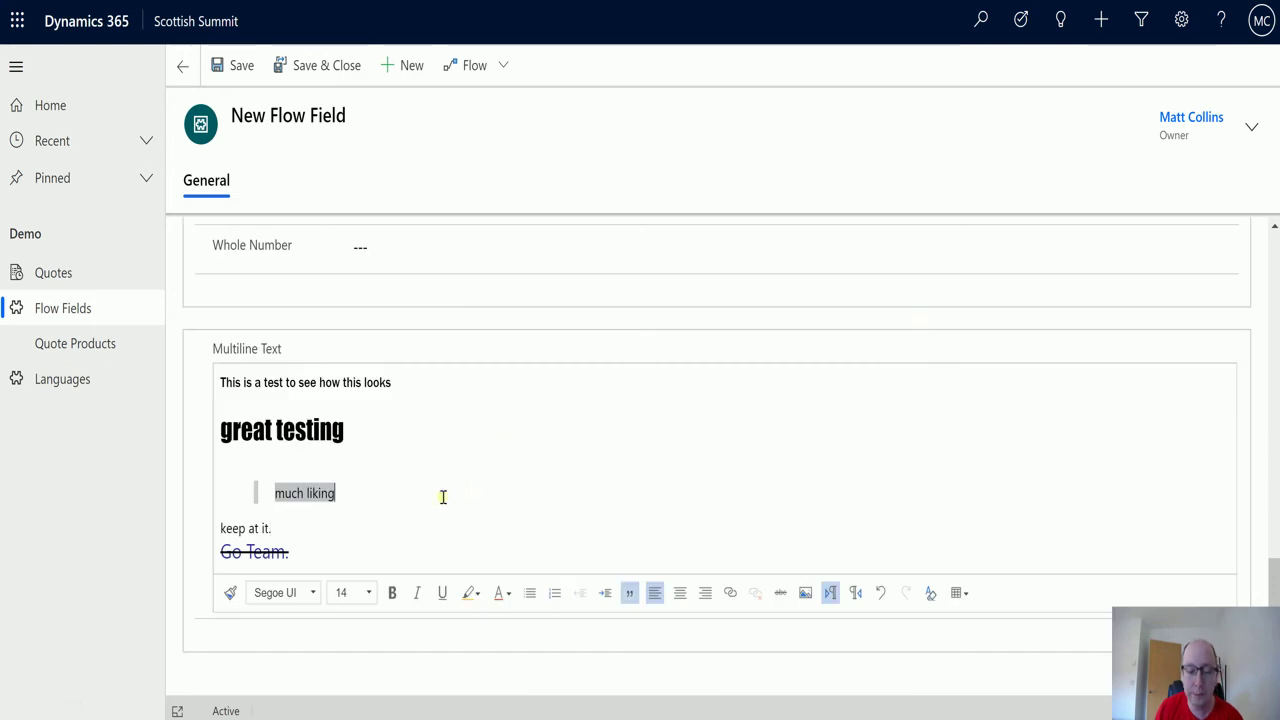
Try right-to-left text direction on the quoted "much liking" line twice, returning it to left-to-right each time
{"action": "left_click", "coordinate": [855, 593]}
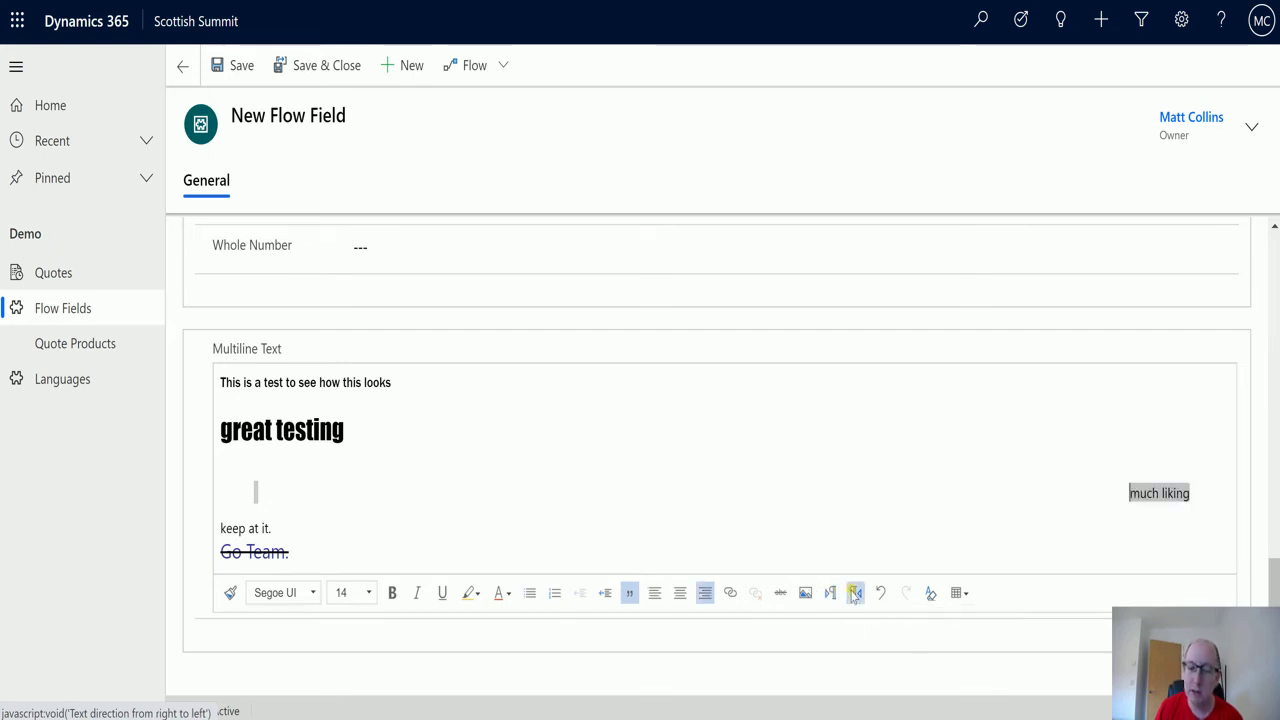
{"action": "left_click", "coordinate": [831, 593]}
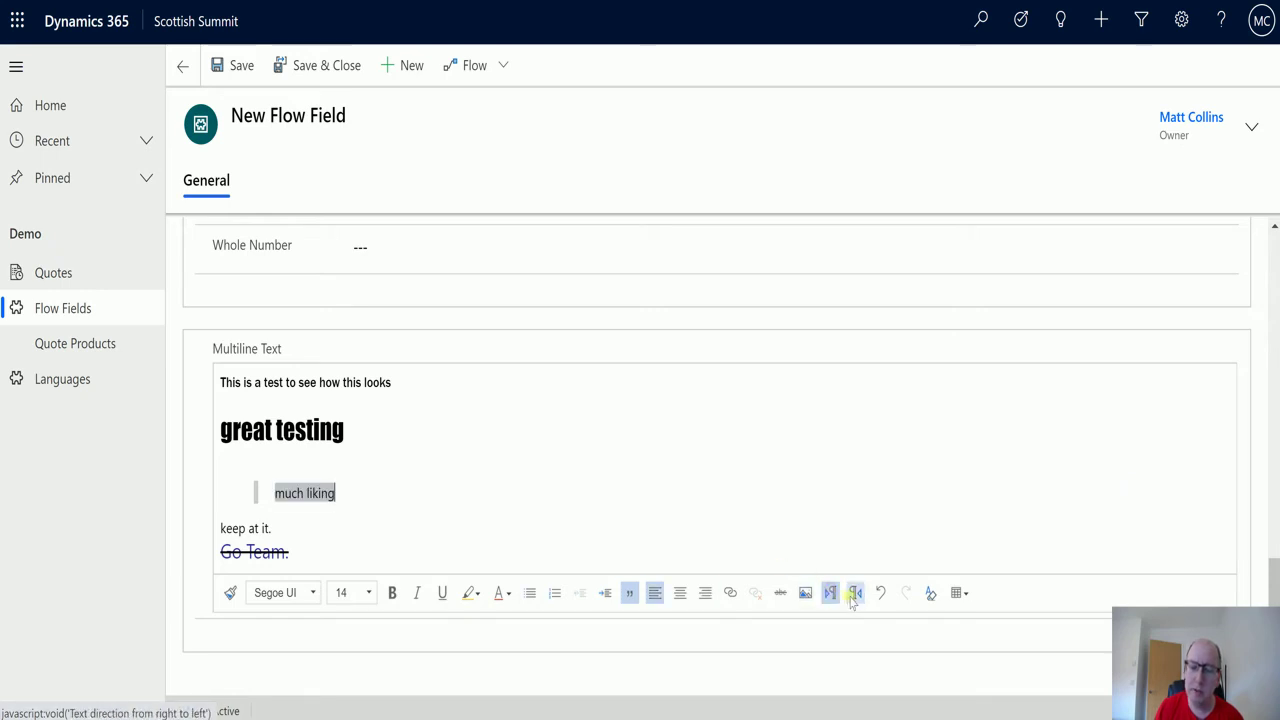
{"action": "left_click", "coordinate": [855, 593]}
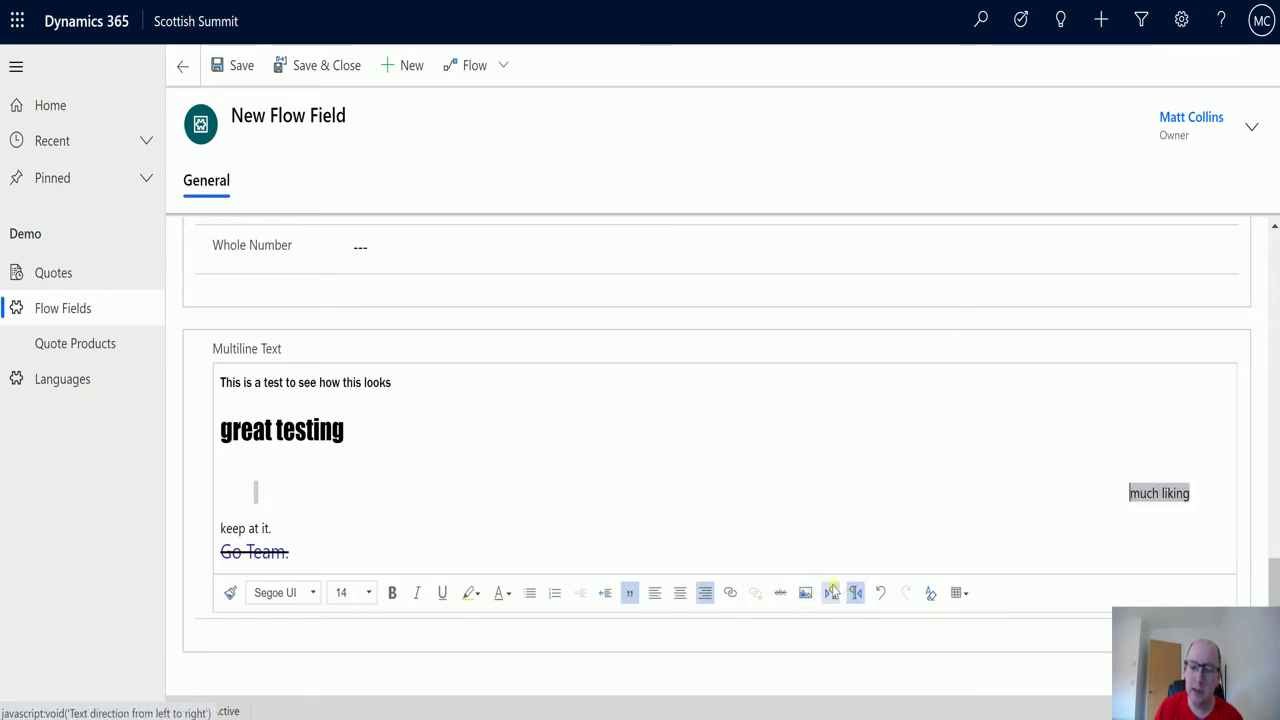
{"action": "left_click", "coordinate": [831, 593]}
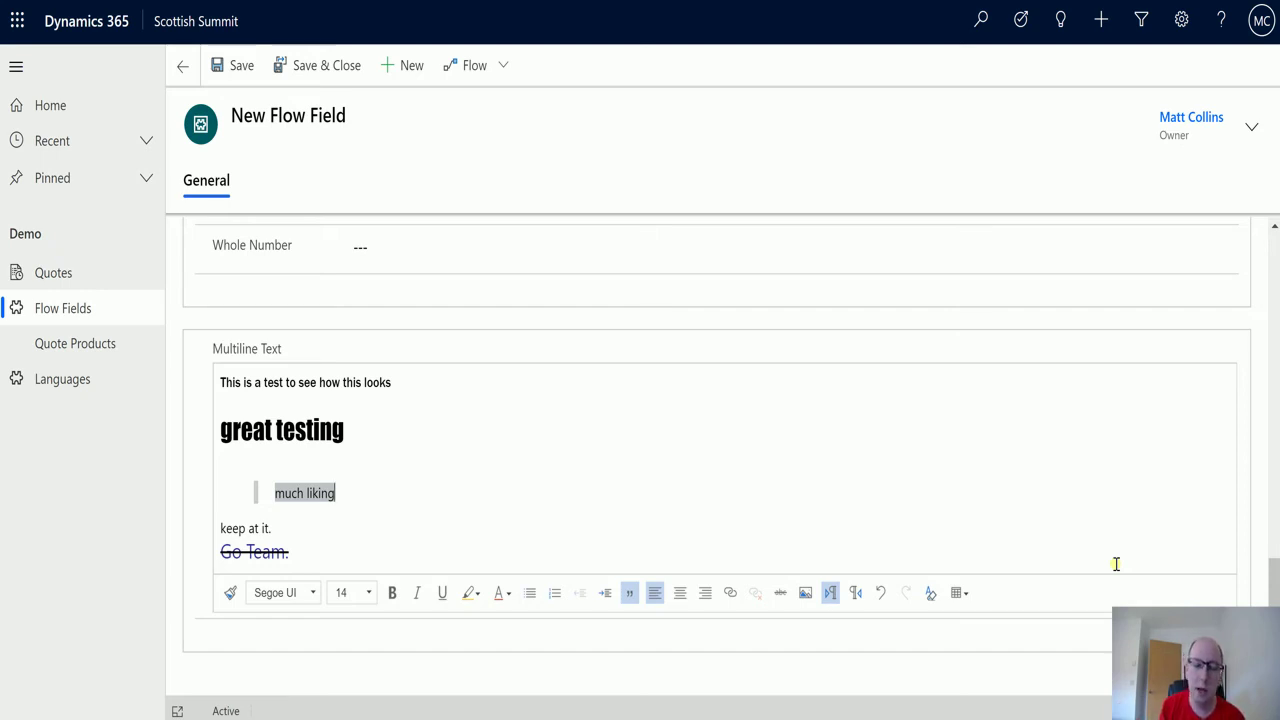
Set the "much liking" line to right-to-left direction and enter "this ashdha sadhda ds" in front of it
{"action": "left_click", "coordinate": [855, 593]}
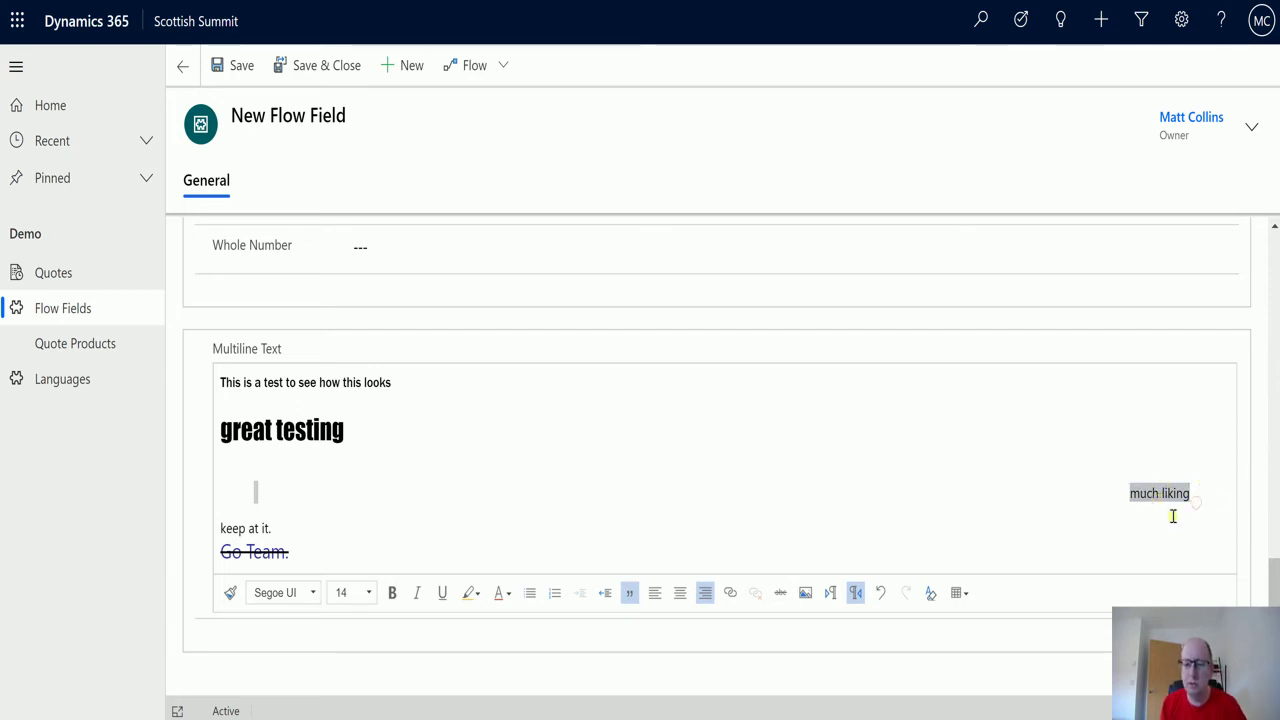
{"action": "type", "text": "this"}
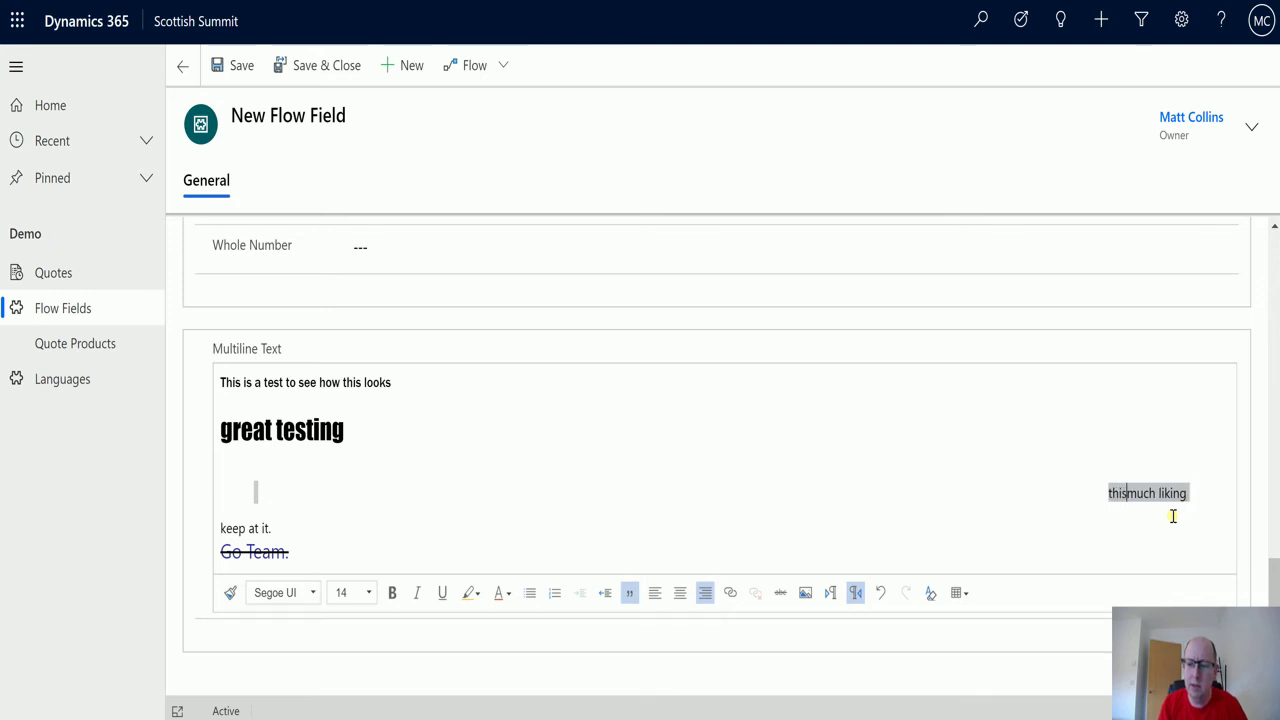
{"action": "type", "text": " ashdha sadhda ds"}
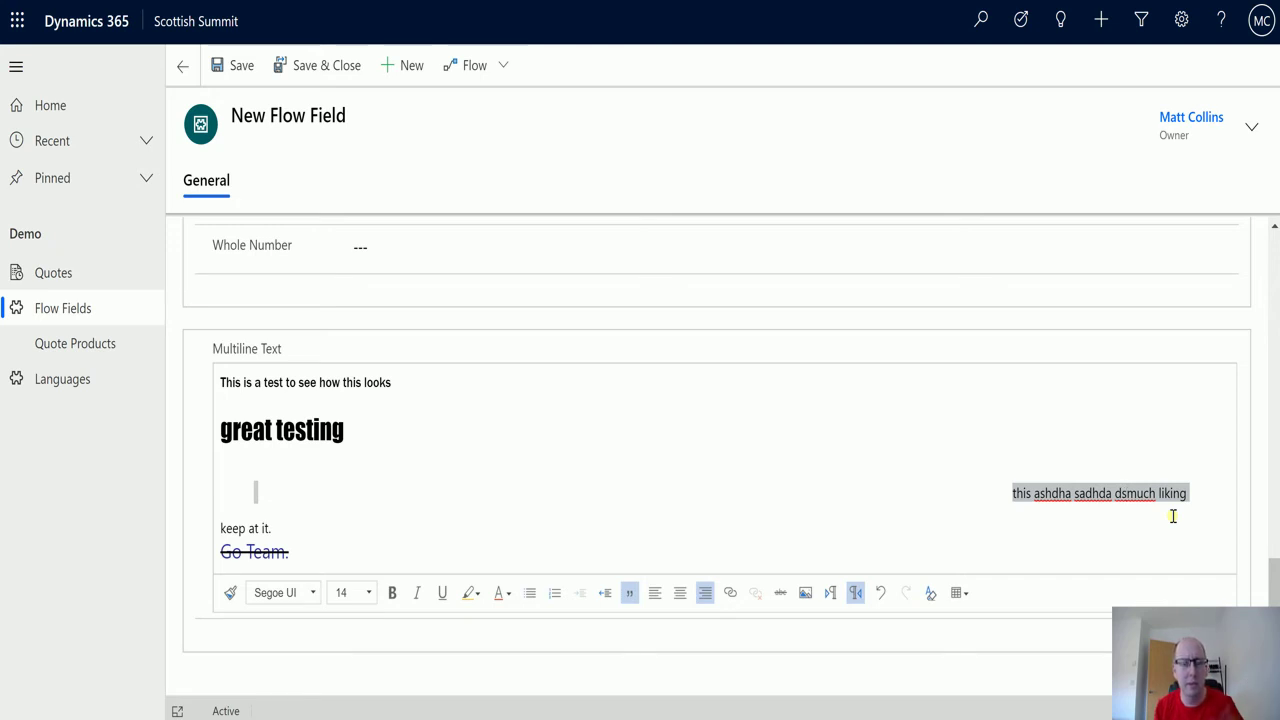
Delete the trial text "this ashdha sadhda ds" before "much liking", and undo and redo that deletion
{"action": "key", "text": "BackSpace"}
{"action": "key", "text": "BackSpace"}
{"action": "key", "text": "BackSpace"}
{"action": "key", "text": "BackSpace"}
{"action": "key", "text": "BackSpace"}
{"action": "key", "text": "BackSpace"}
{"action": "key", "text": "BackSpace"}
{"action": "key", "text": "BackSpace"}
{"action": "key", "text": "BackSpace"}
{"action": "key", "text": "BackSpace"}
{"action": "key", "text": "BackSpace"}
{"action": "key", "text": "BackSpace"}
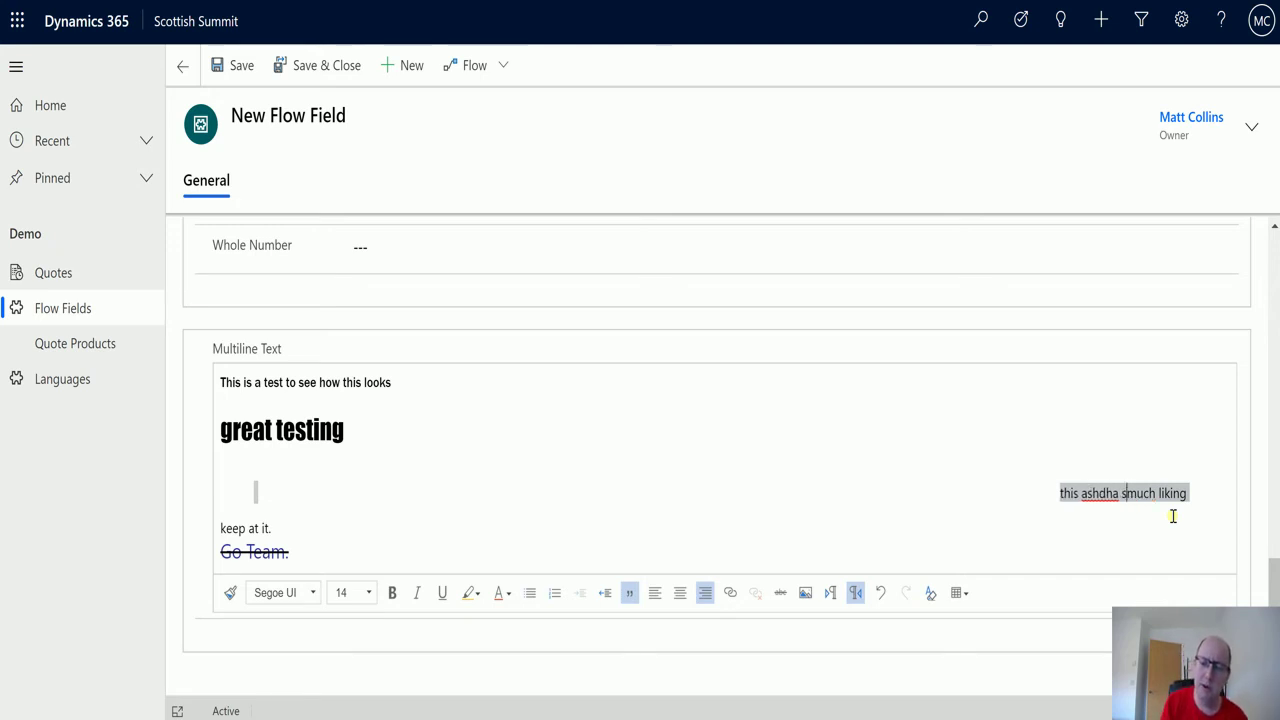
{"action": "key", "text": "BackSpace"}
{"action": "key", "text": "BackSpace"}
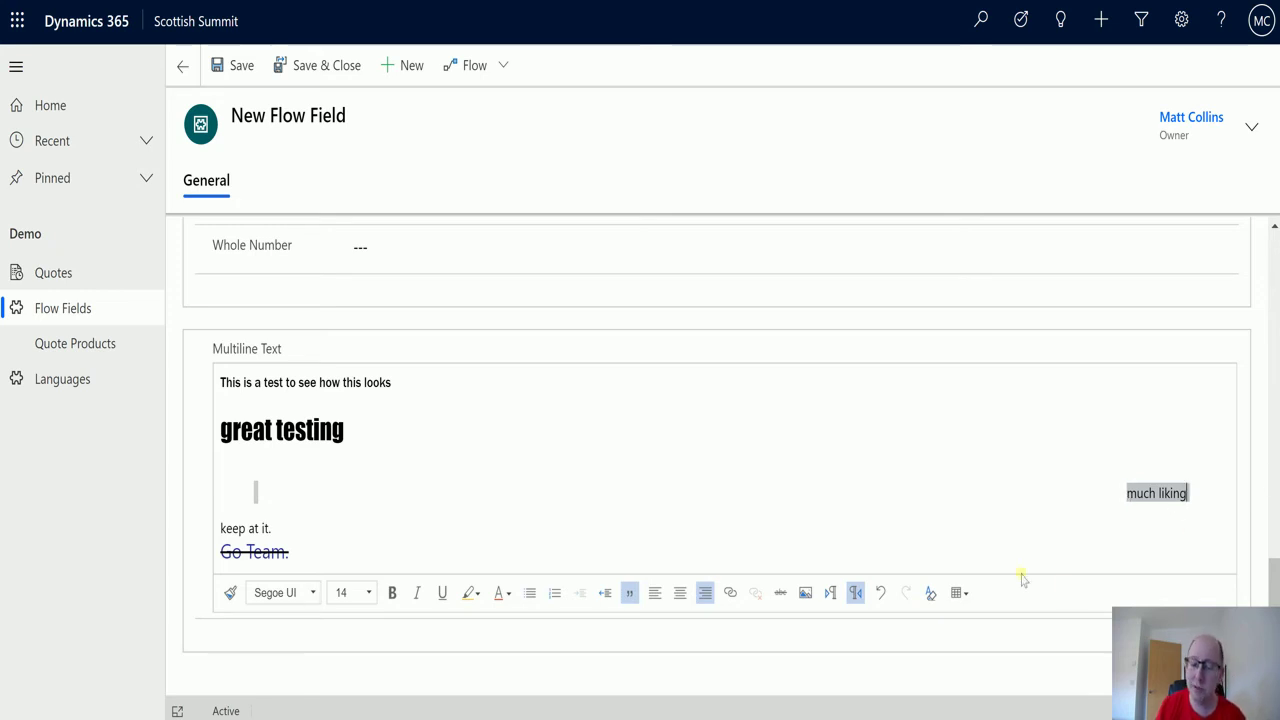
{"action": "left_click", "coordinate": [880, 594]}
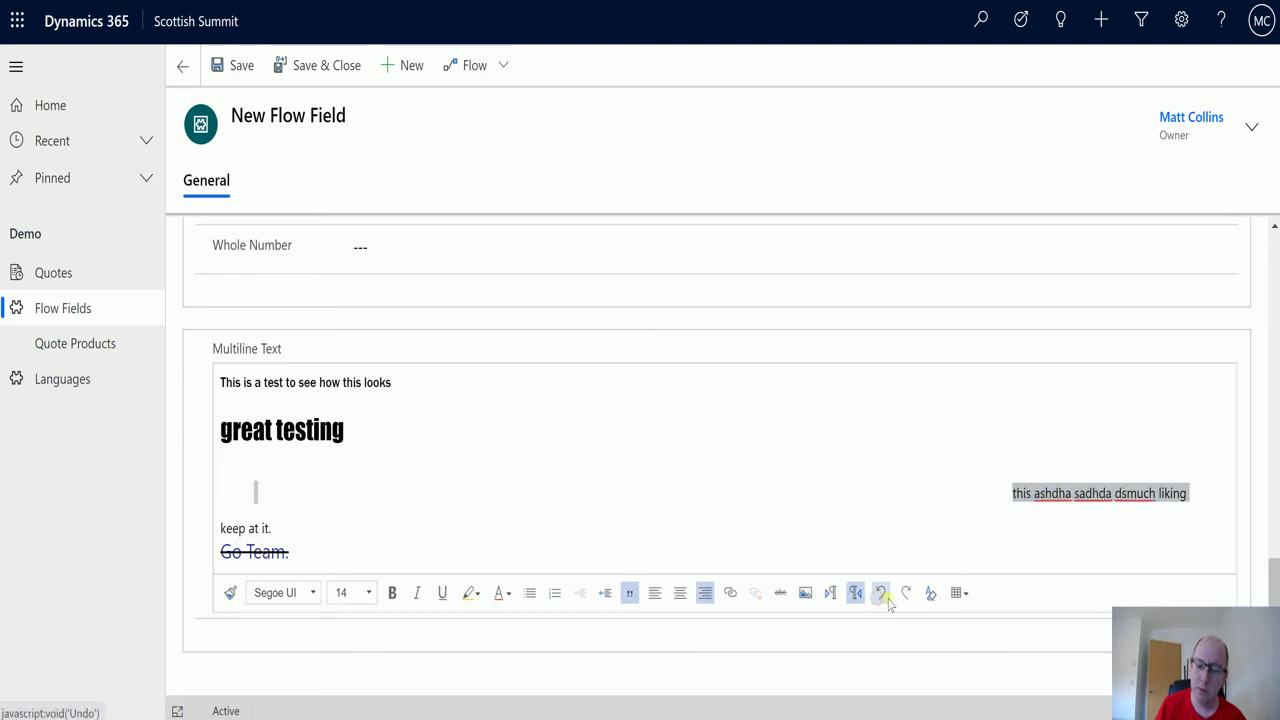
{"action": "left_click", "coordinate": [906, 595]}
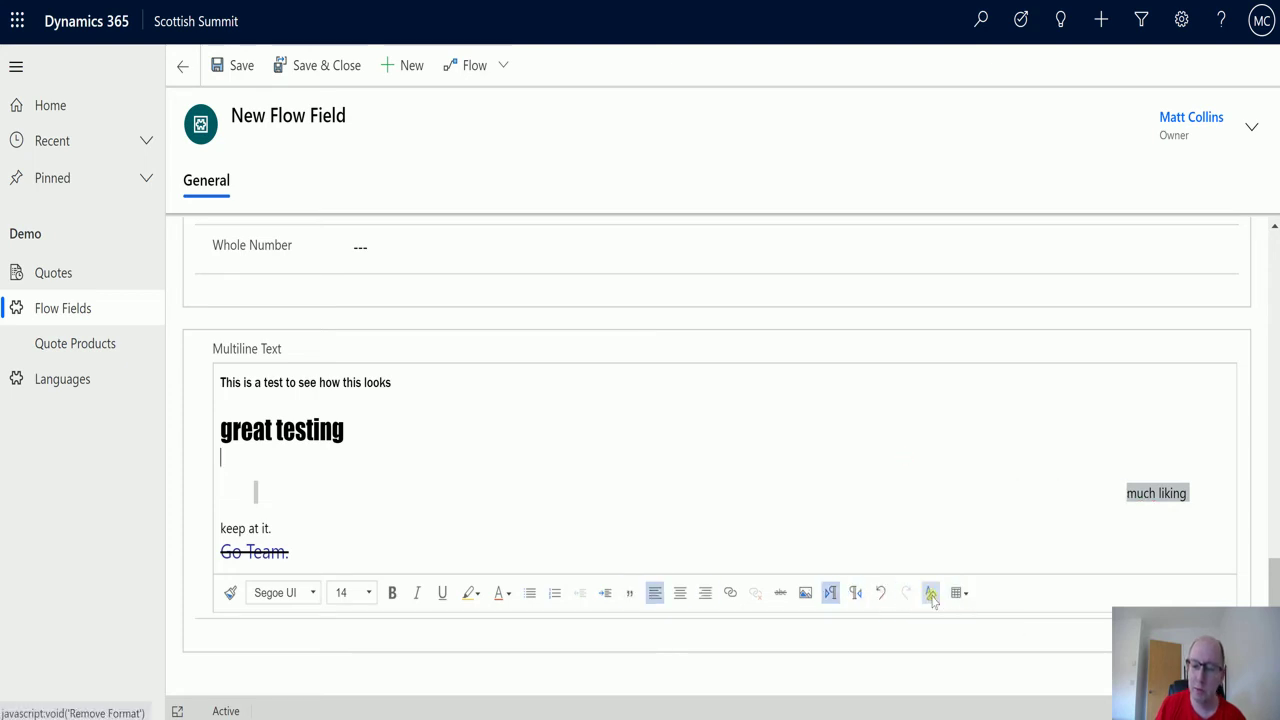
Remove the formatting from all of the text in the Multiline Text field
{"action": "left_click", "coordinate": [394, 447]}
{"action": "left_click", "coordinate": [350, 558]}
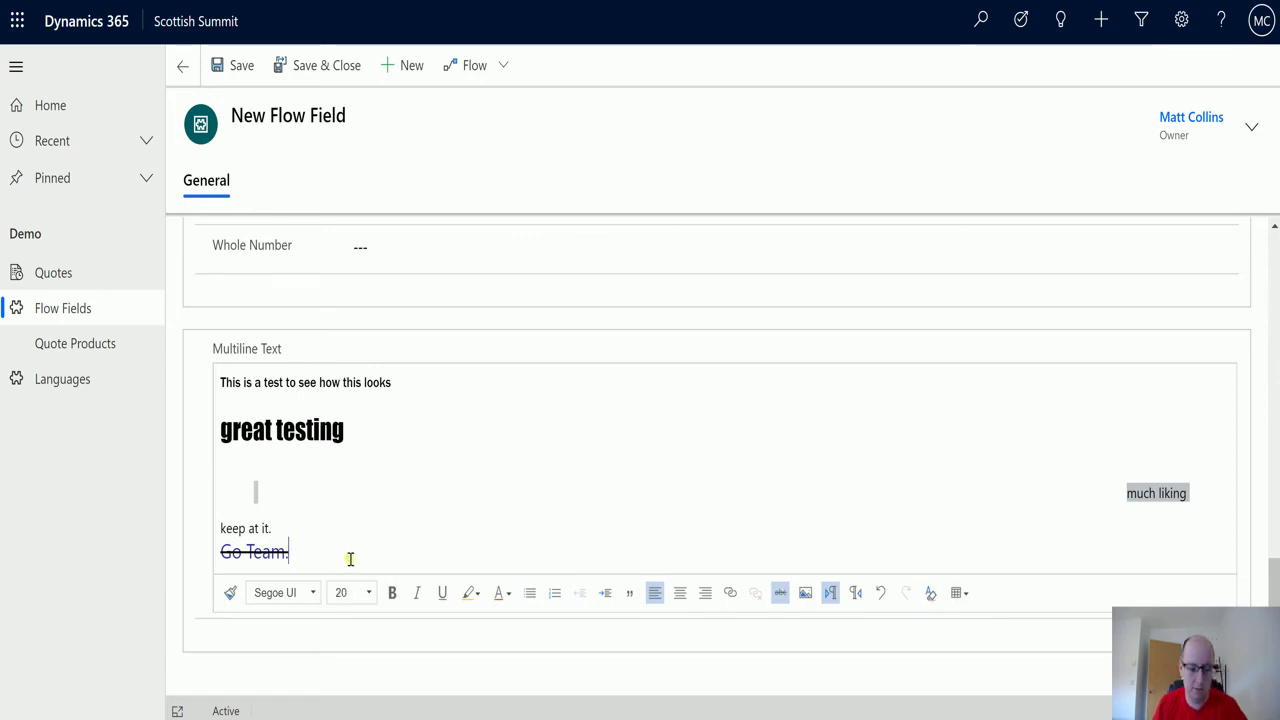
{"action": "key", "text": "ctrl+a"}
{"action": "left_click", "coordinate": [930, 592]}
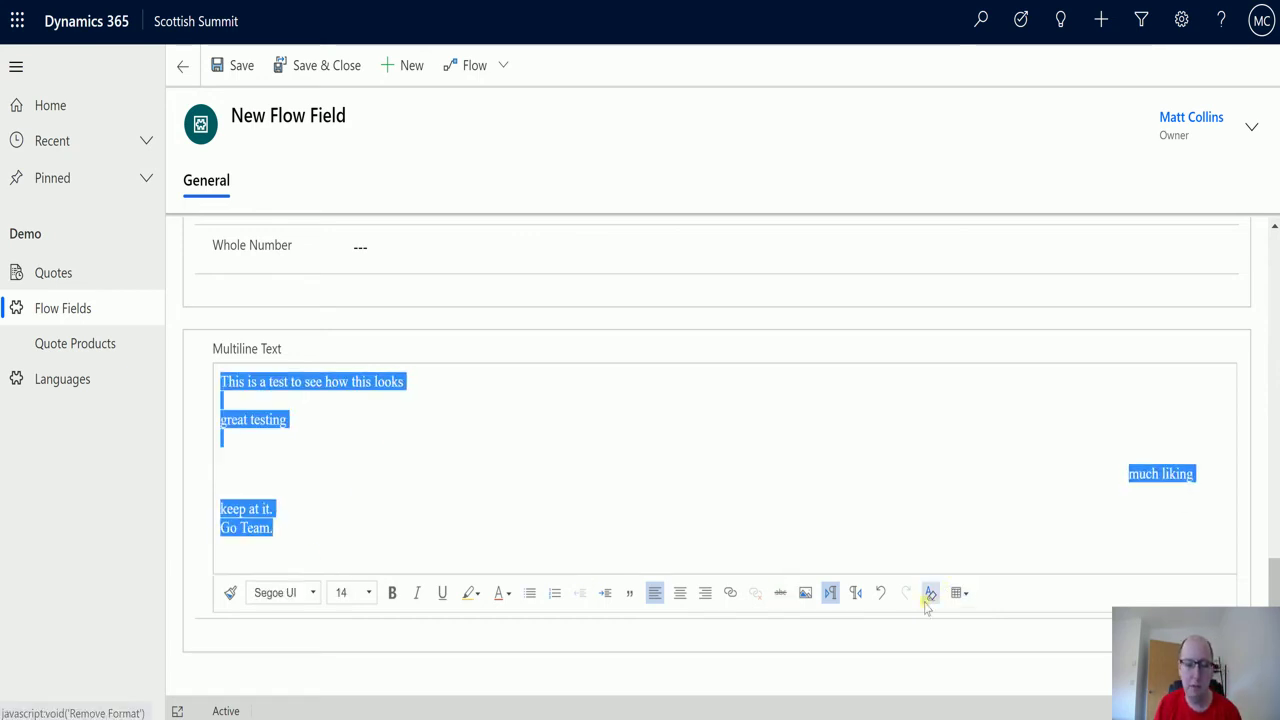
Insert a table with 2 rows and 3 columns on the empty line below "great testing"
{"action": "left_click", "coordinate": [626, 468]}
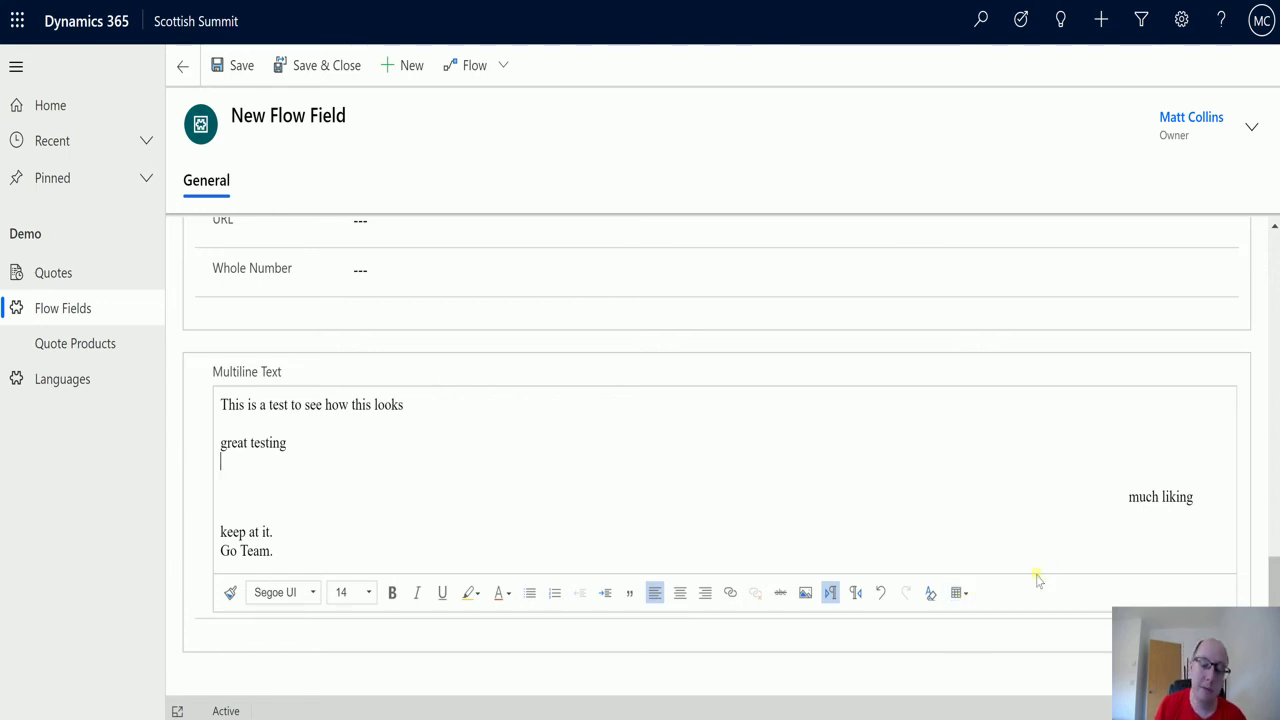
{"action": "left_click", "coordinate": [958, 592]}
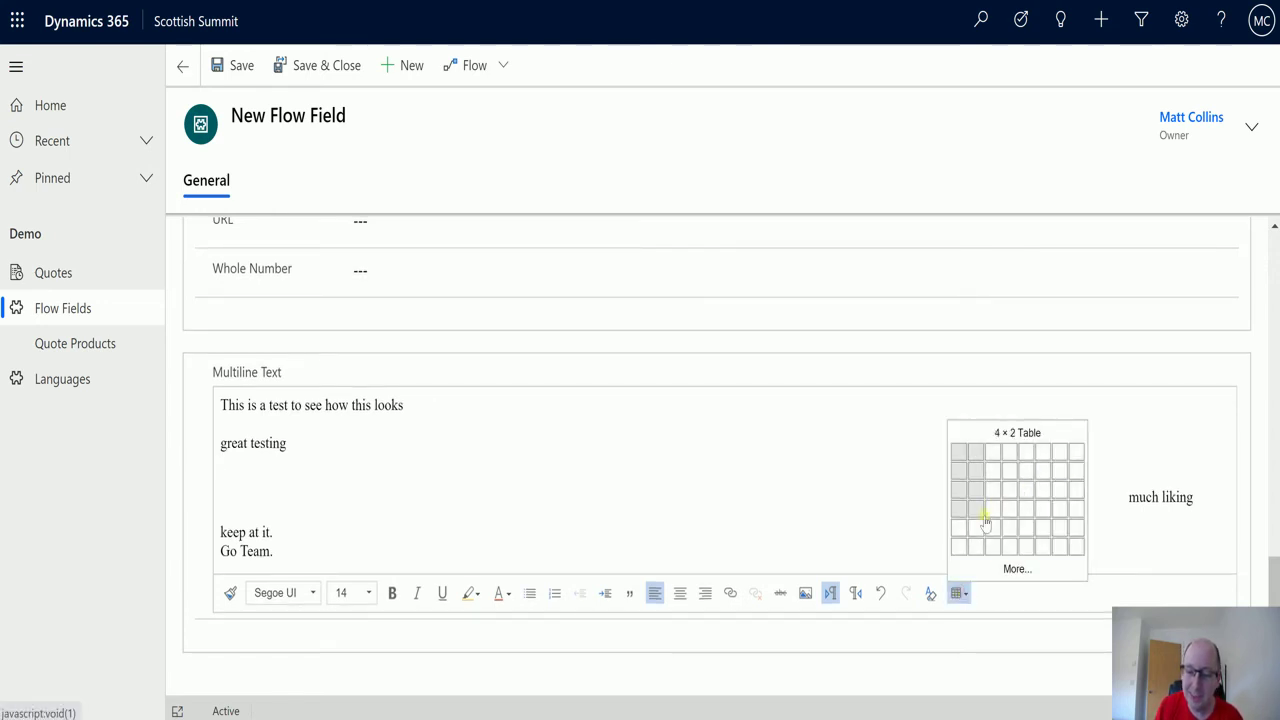
{"action": "left_click", "coordinate": [1001, 476]}
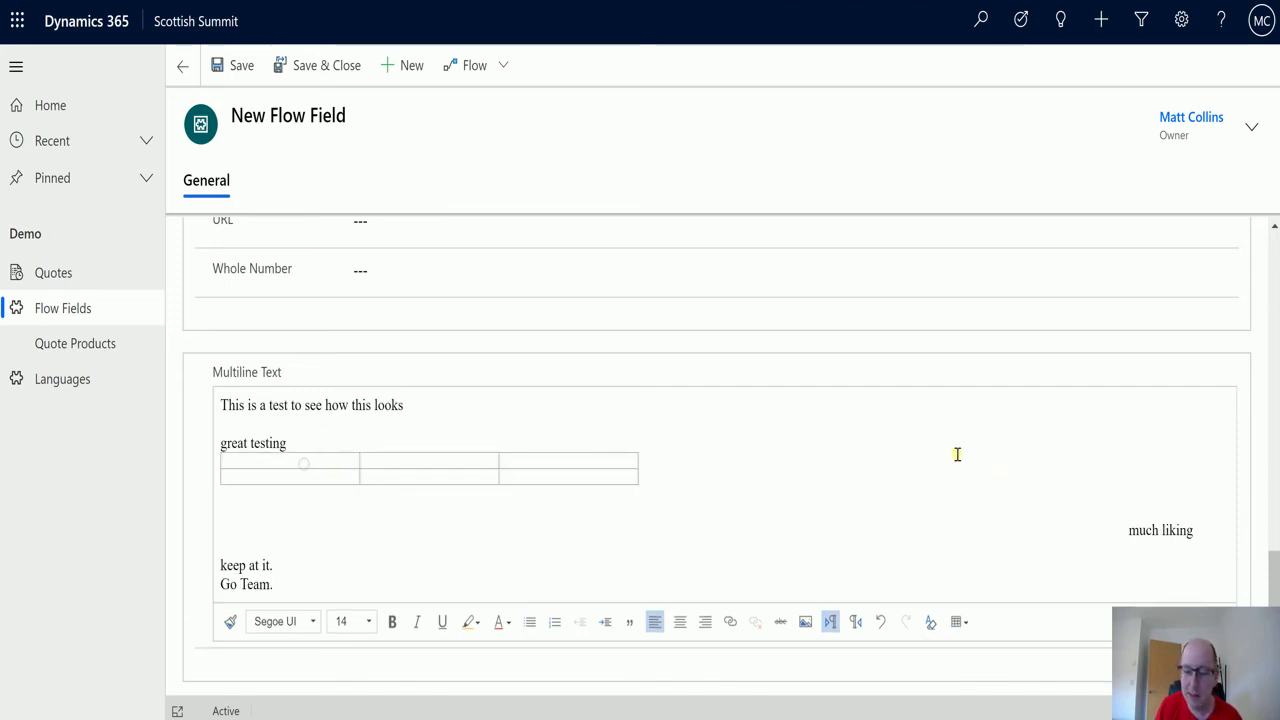
Review the Table Properties for a new table, including border size, spacing, dimensions and header choices, and close them without inserting it
{"action": "left_click", "coordinate": [956, 621]}
{"action": "left_click", "coordinate": [1007, 598]}
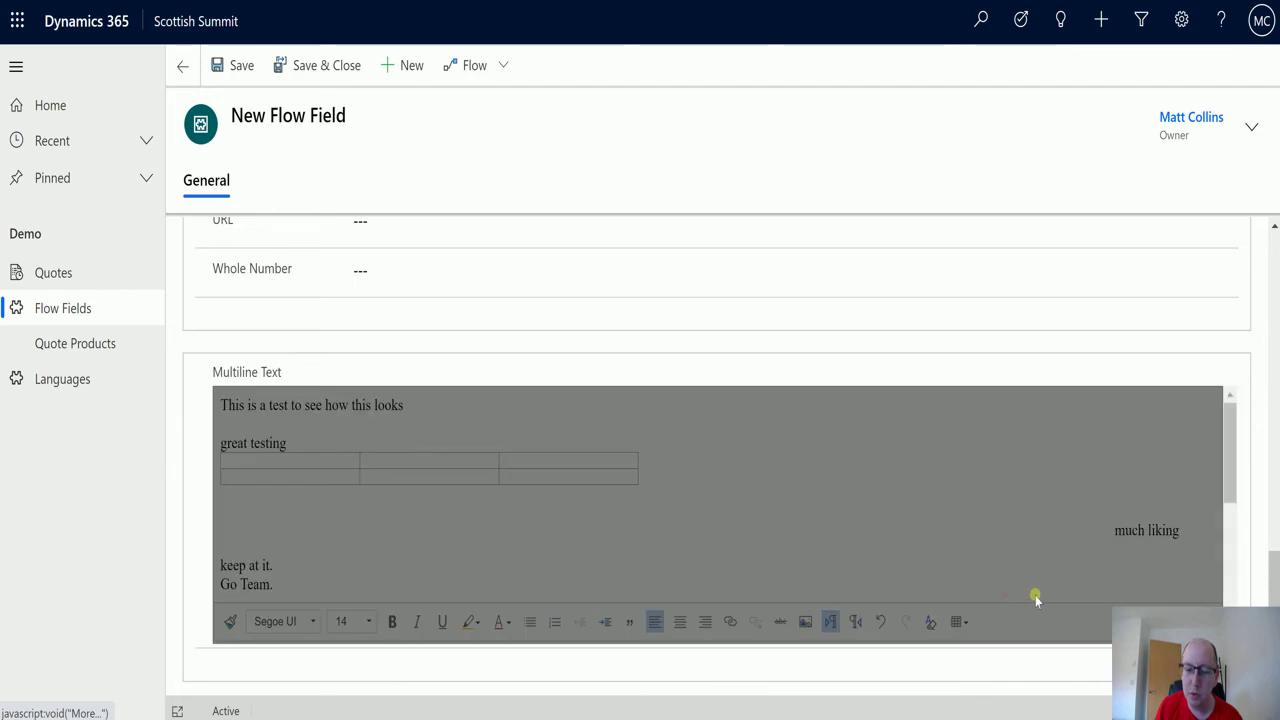
{"action": "scroll", "coordinate": [900, 397], "scroll_direction": "down", "scroll_amount": 3}
{"action": "scroll", "coordinate": [755, 247], "scroll_direction": "up", "scroll_amount": 1}
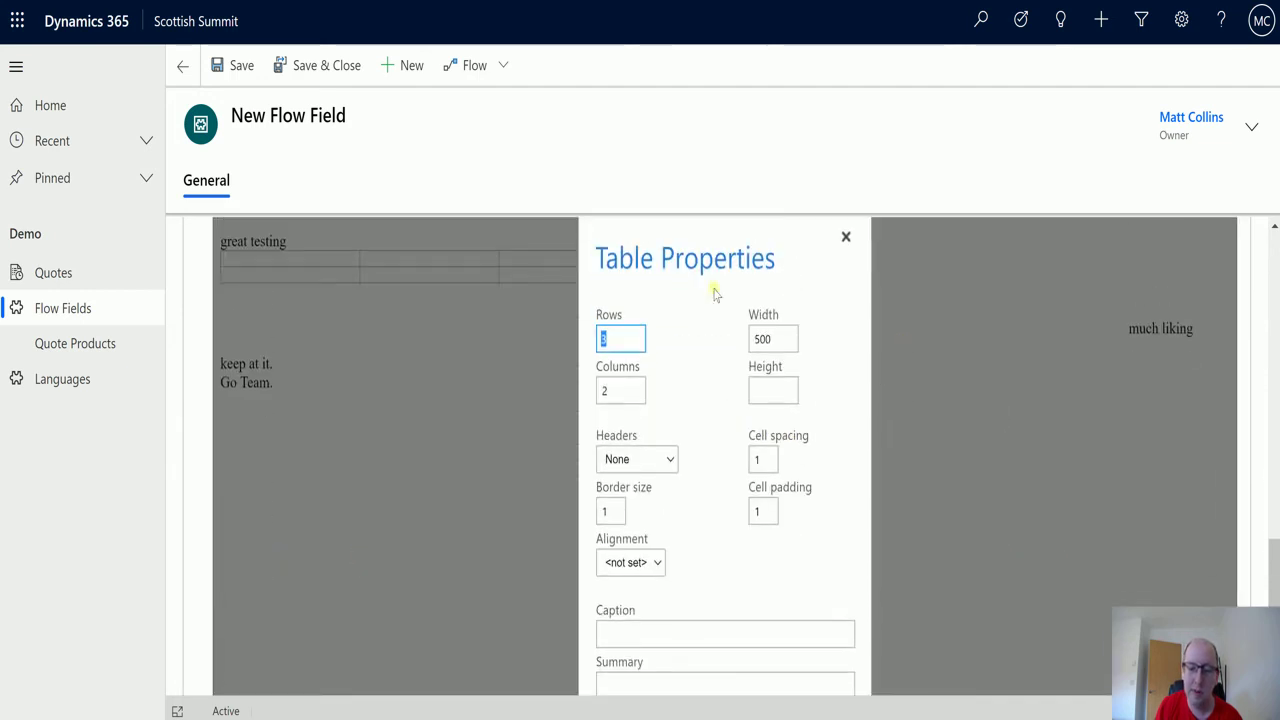
{"action": "left_click", "coordinate": [620, 507]}
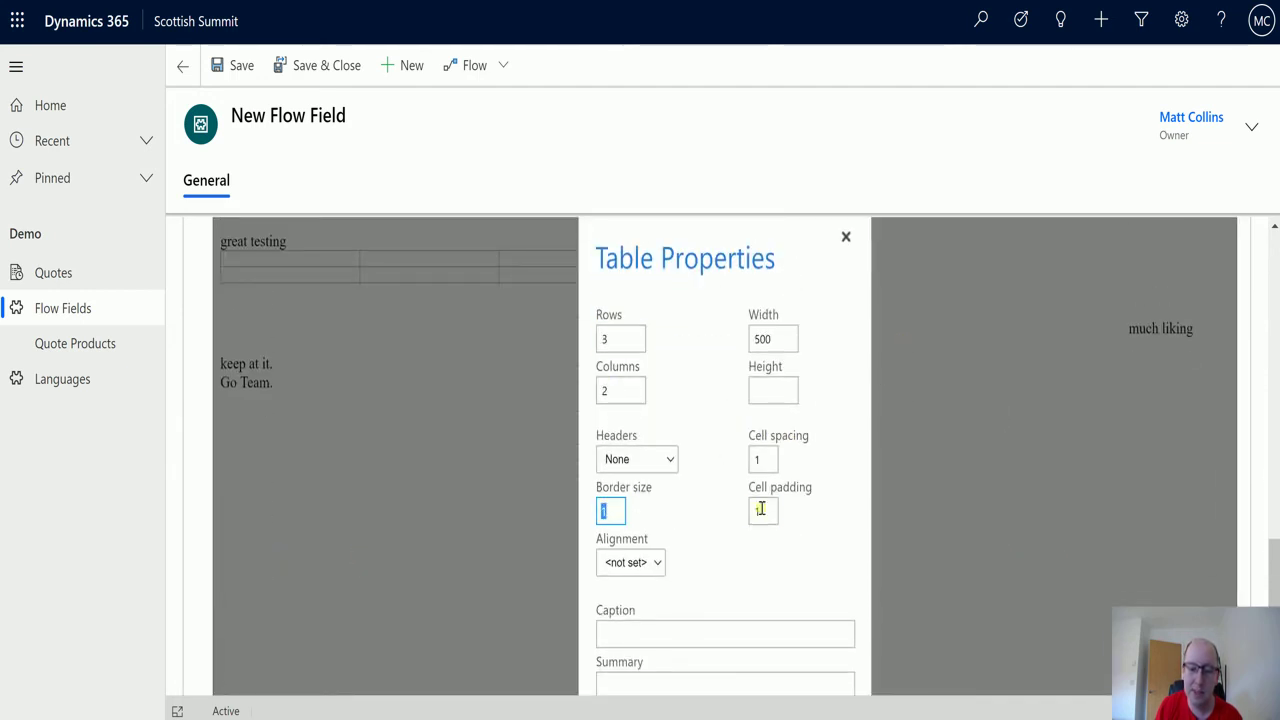
{"action": "left_click_drag", "start_coordinate": [779, 436], "coordinate": [748, 312]}
{"action": "left_click", "coordinate": [660, 459]}
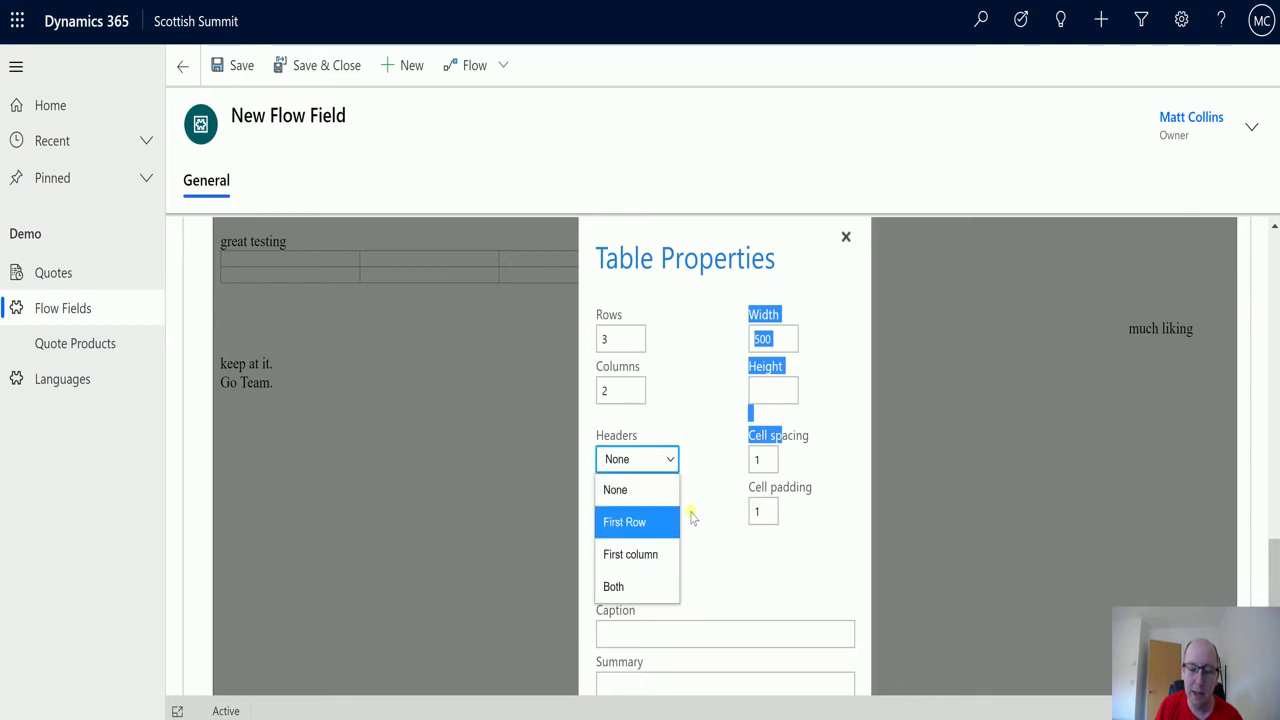
{"action": "left_click", "coordinate": [714, 440]}
{"action": "scroll", "coordinate": [680, 517], "scroll_direction": "down", "scroll_amount": 2}
{"action": "scroll", "coordinate": [831, 403], "scroll_direction": "up", "scroll_amount": 4}
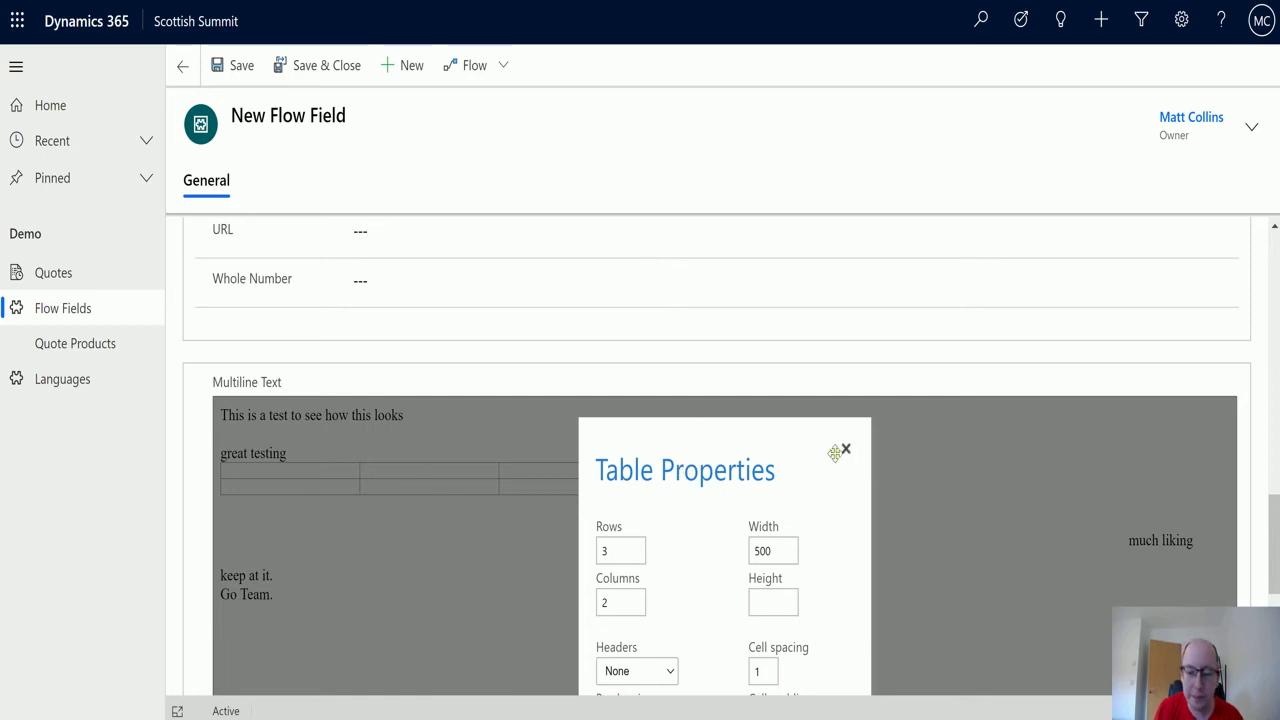
{"action": "left_click", "coordinate": [844, 450]}
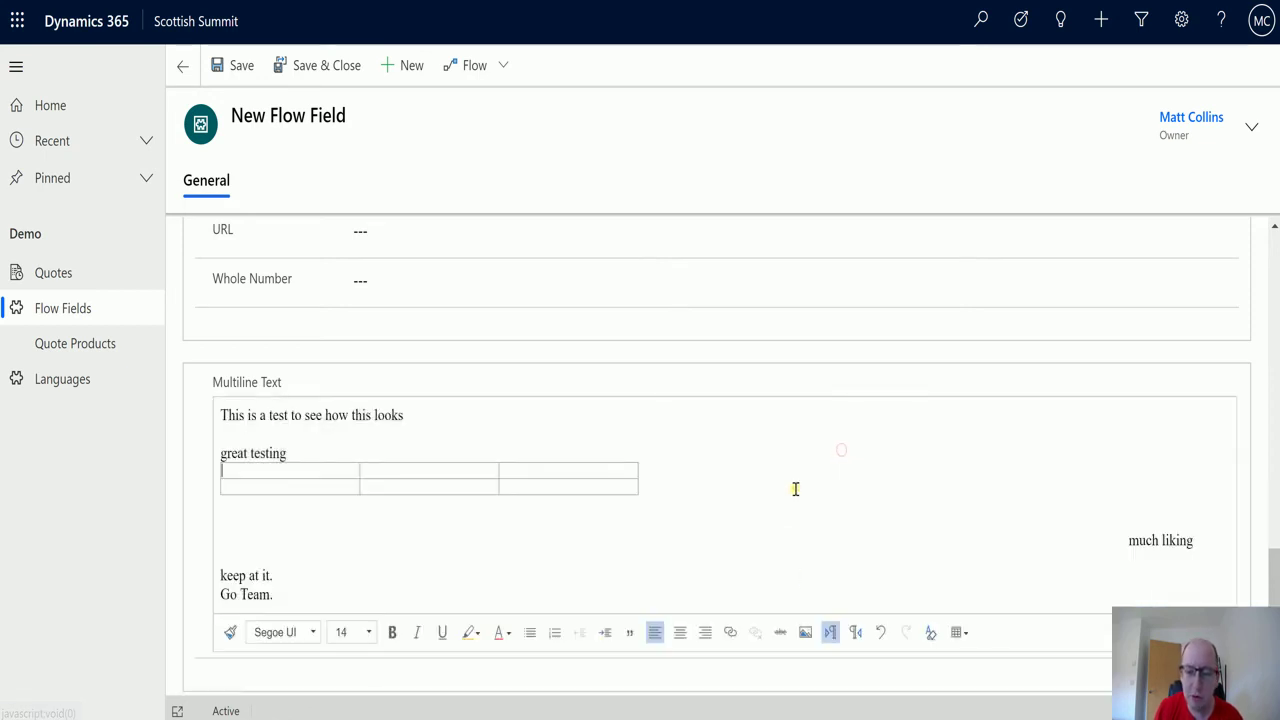
Reopen the Table Properties for another table, reposition the dialog and close it without inserting anything
{"action": "left_click", "coordinate": [975, 632]}
{"action": "left_click", "coordinate": [975, 607]}
{"action": "left_click_drag", "start_coordinate": [641, 421], "coordinate": [795, 486]}
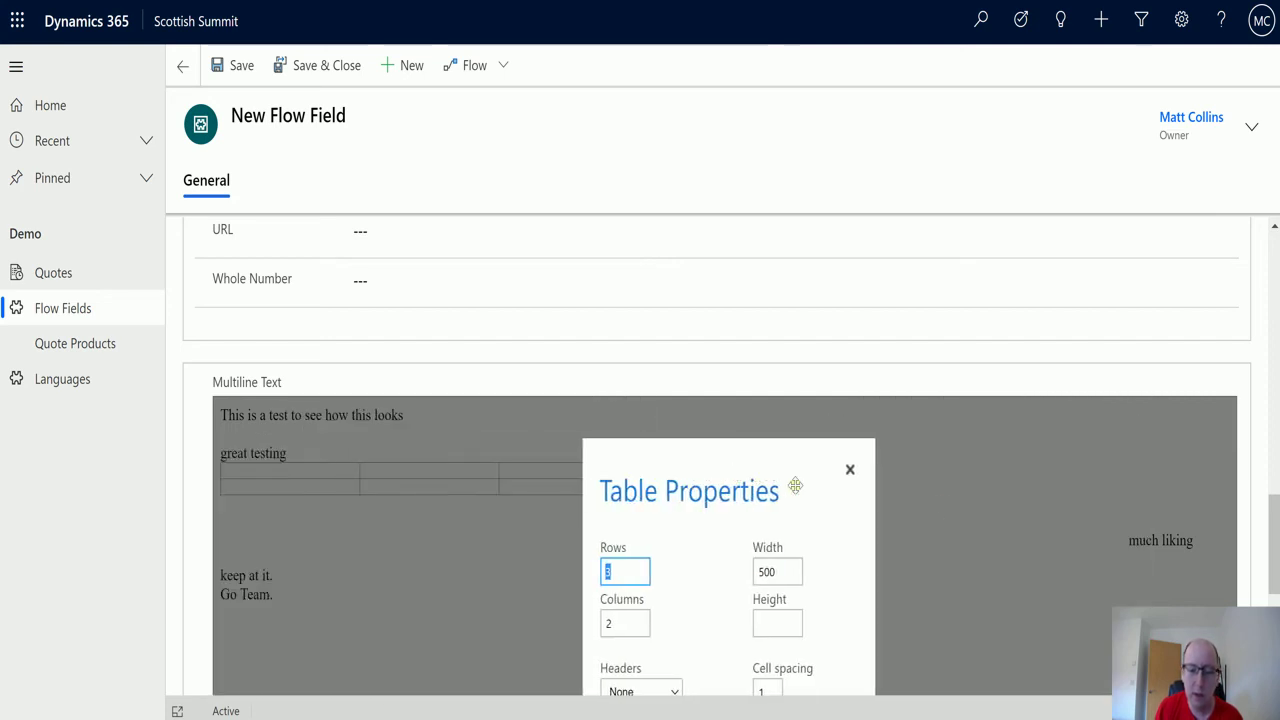
{"action": "left_click", "coordinate": [850, 471]}
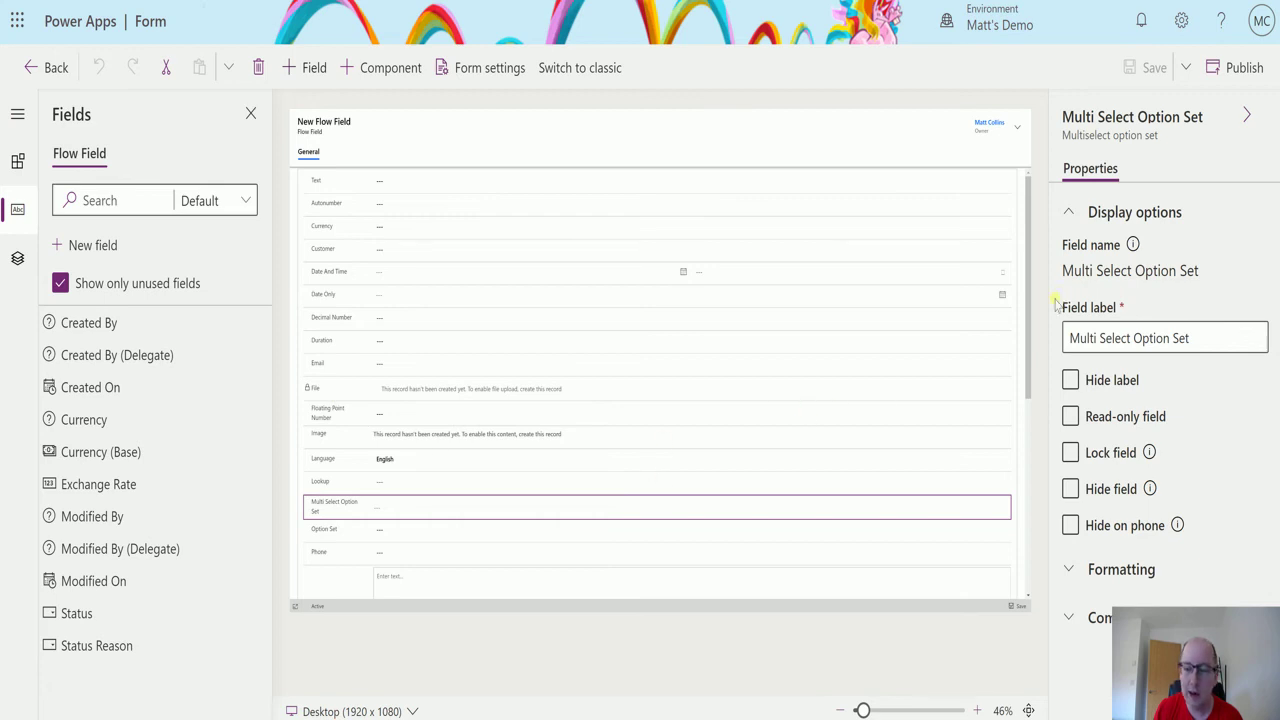
Delete the rich text editor component from the Text Area field on the form
{"action": "left_click_drag", "start_coordinate": [1028, 337], "coordinate": [1028, 435]}
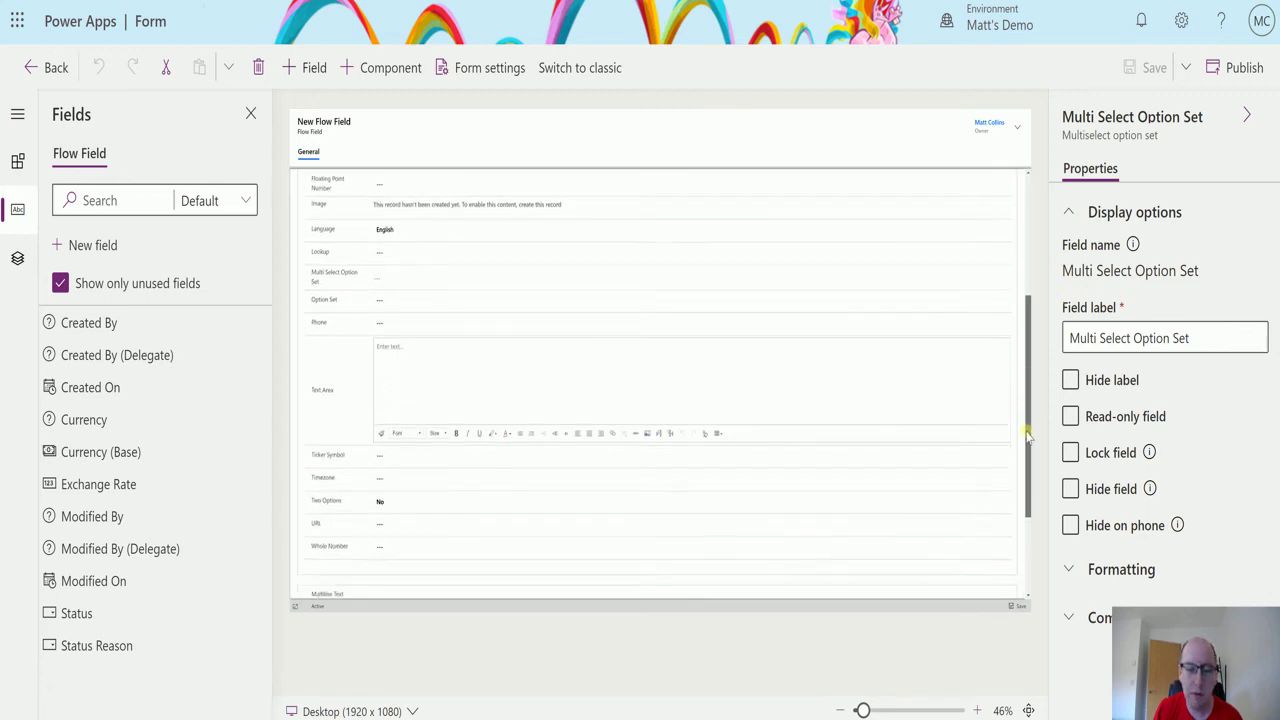
{"action": "left_click", "coordinate": [337, 390]}
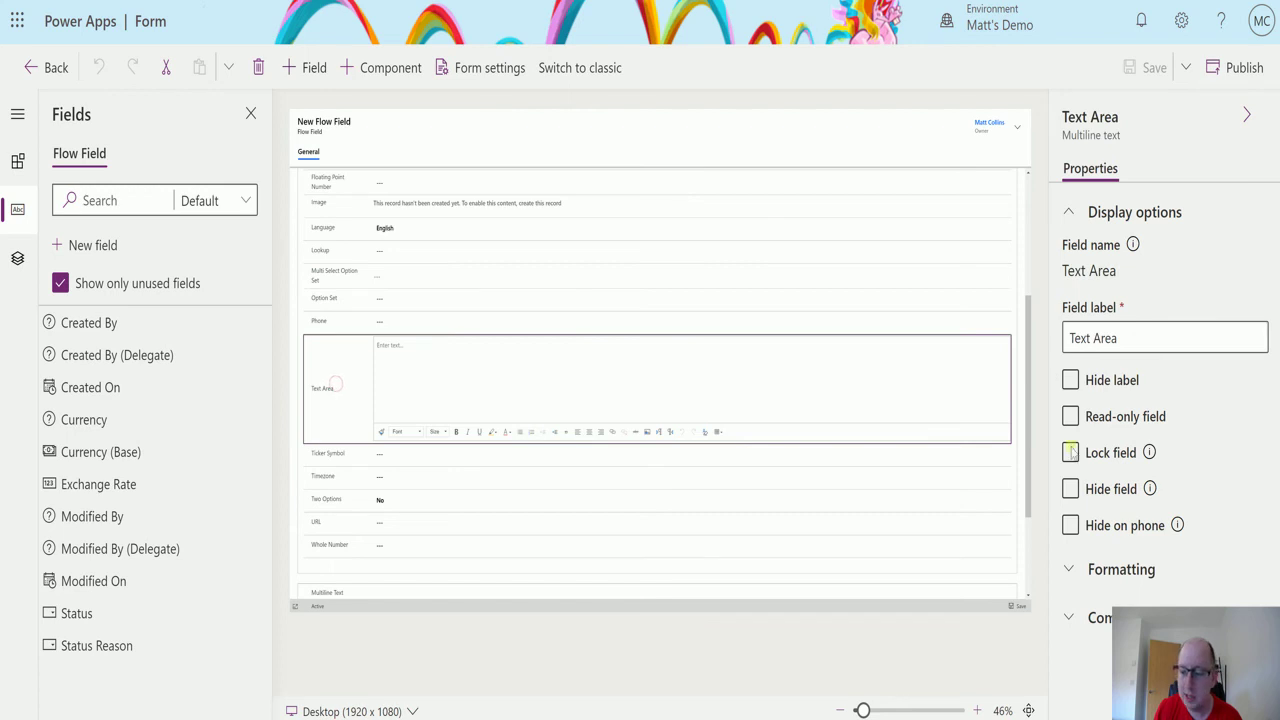
{"action": "left_click", "coordinate": [1100, 617]}
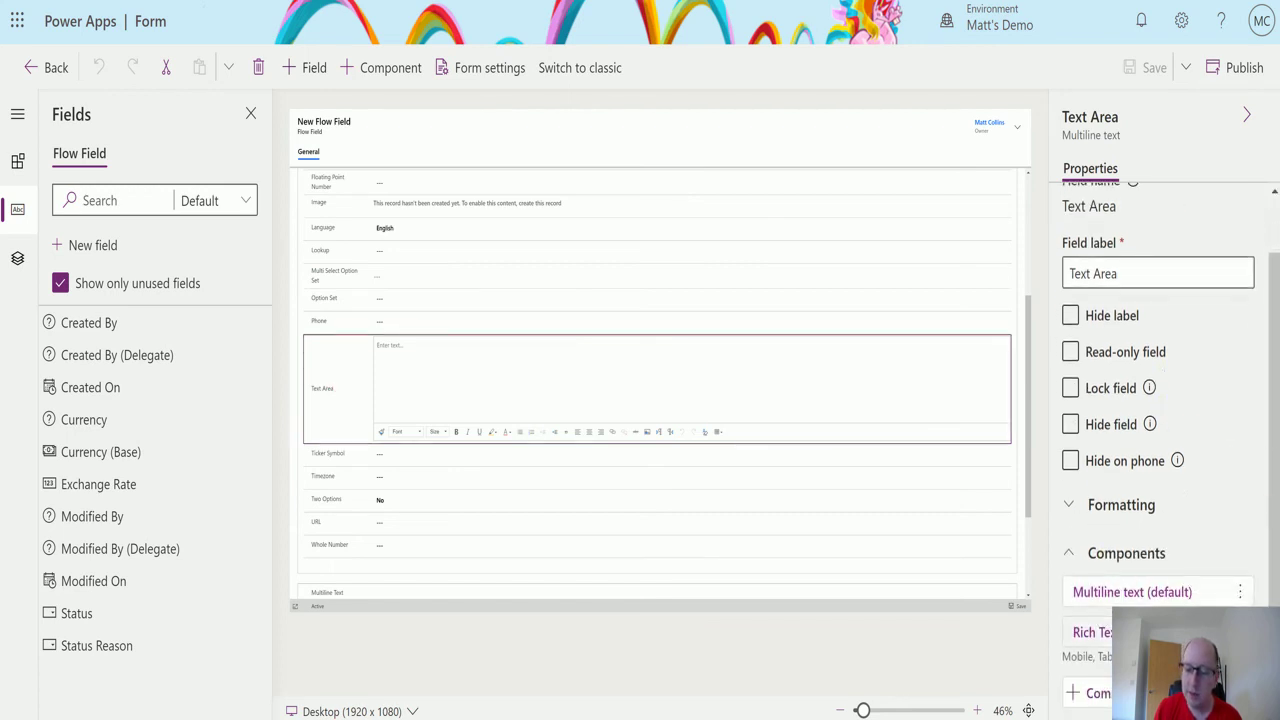
{"action": "left_click", "coordinate": [1239, 591]}
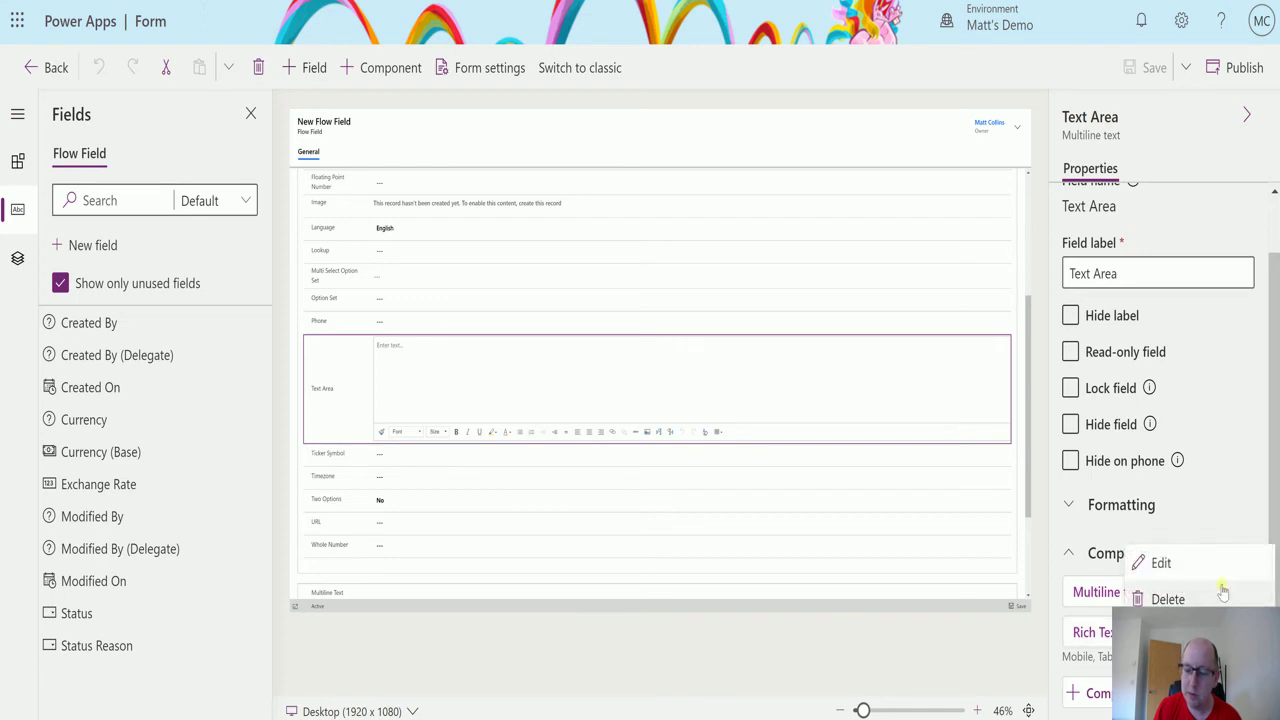
{"action": "left_click", "coordinate": [1222, 598]}
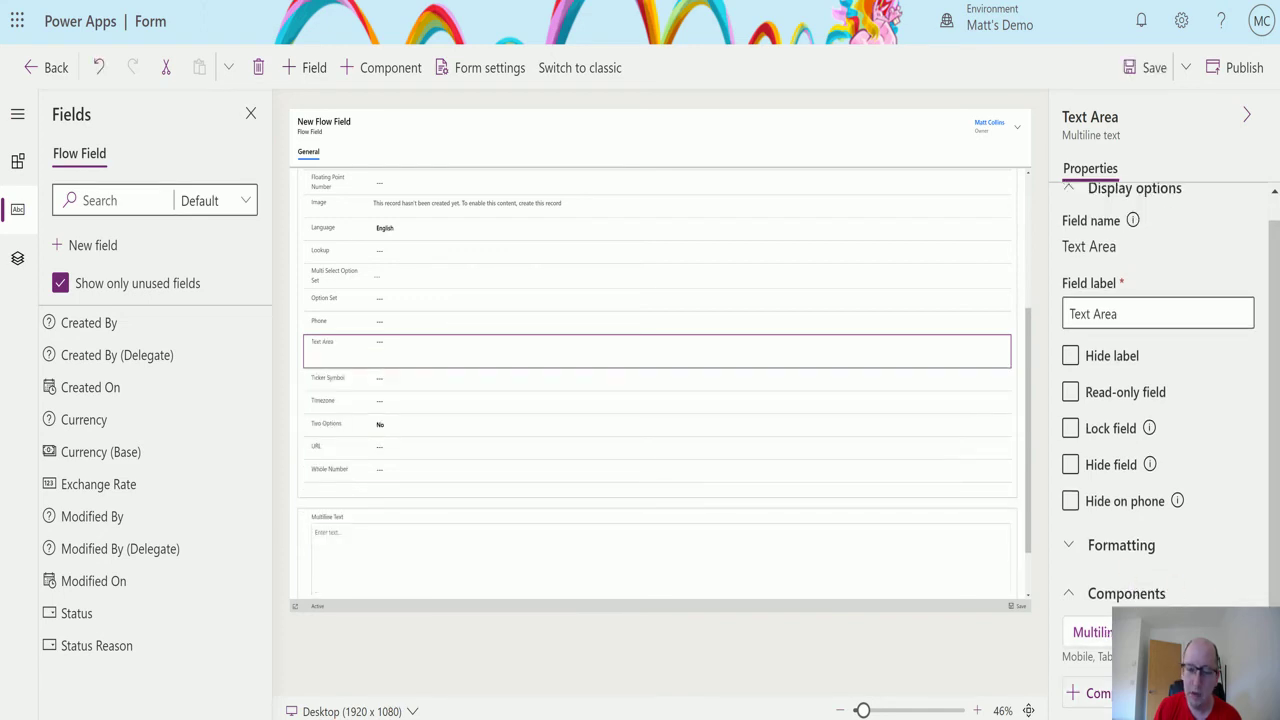
Examine the components available for the Text Area field and its default component's settings, discarding the canvas app component
{"action": "left_click", "coordinate": [1088, 695]}
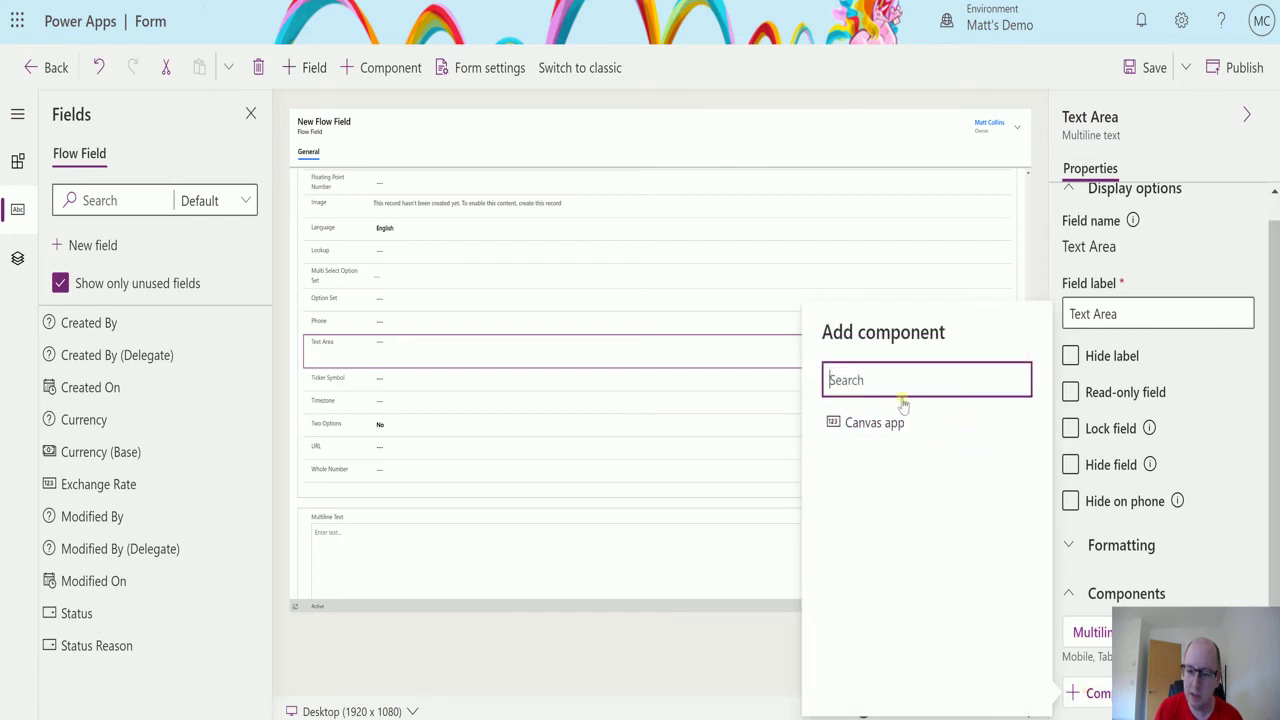
{"action": "left_click", "coordinate": [939, 607]}
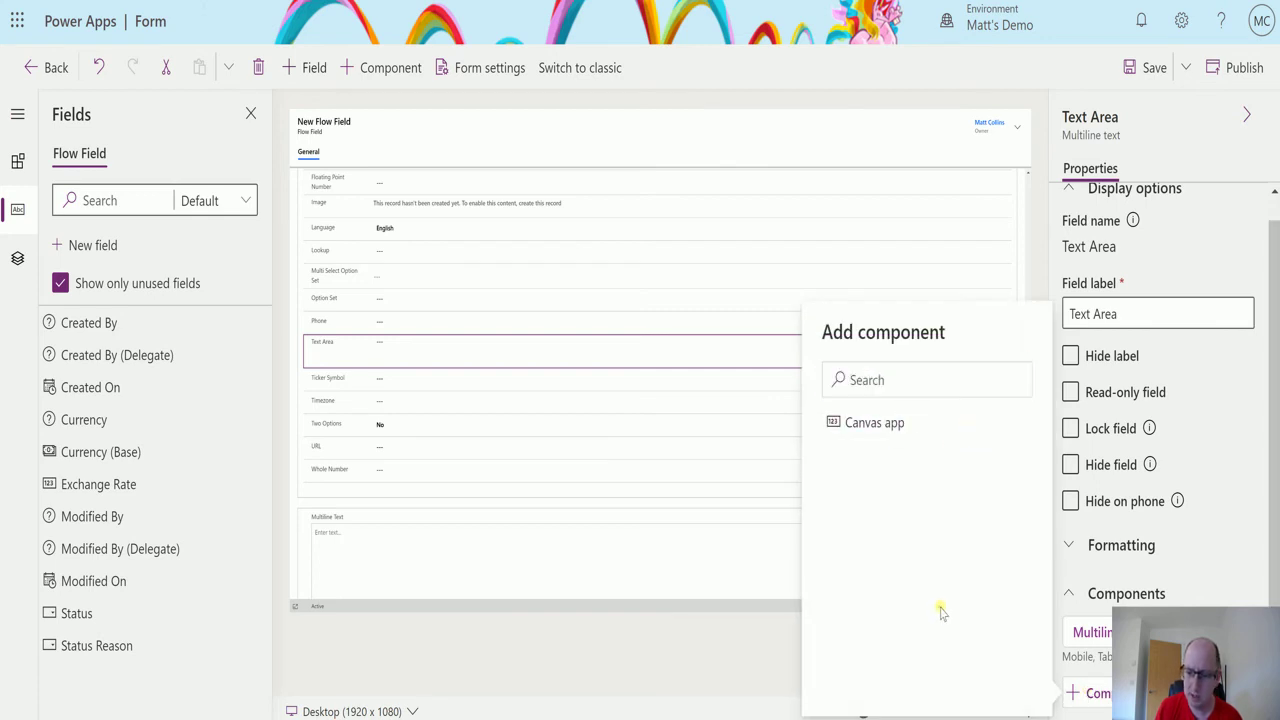
{"action": "left_click", "coordinate": [890, 422]}
{"action": "left_click", "coordinate": [948, 685]}
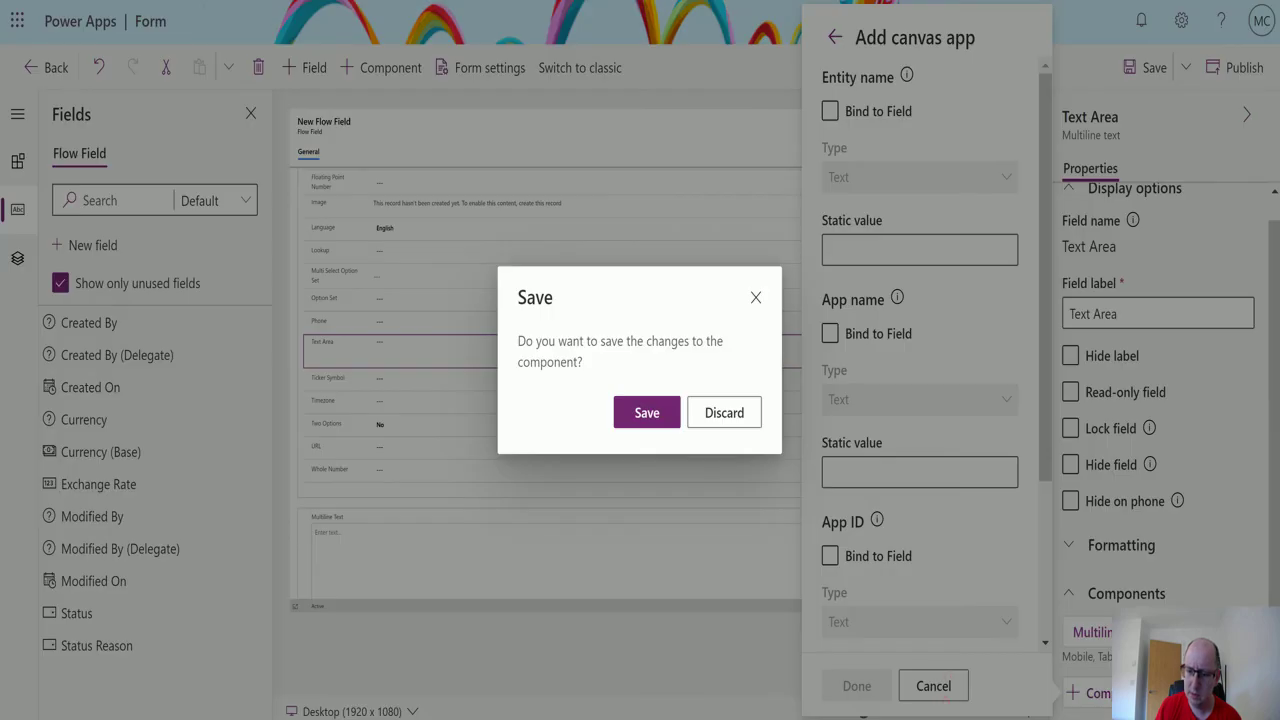
{"action": "left_click", "coordinate": [730, 416]}
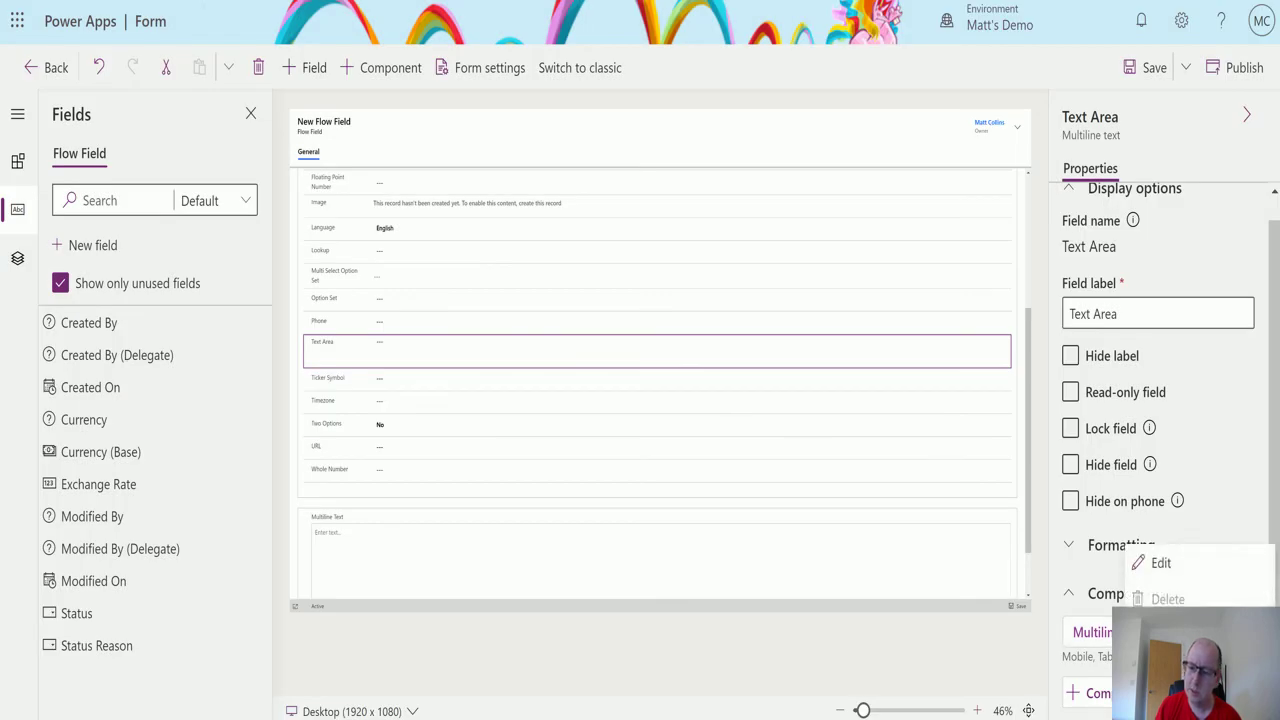
{"action": "left_click", "coordinate": [1192, 562]}
{"action": "left_click", "coordinate": [933, 686]}
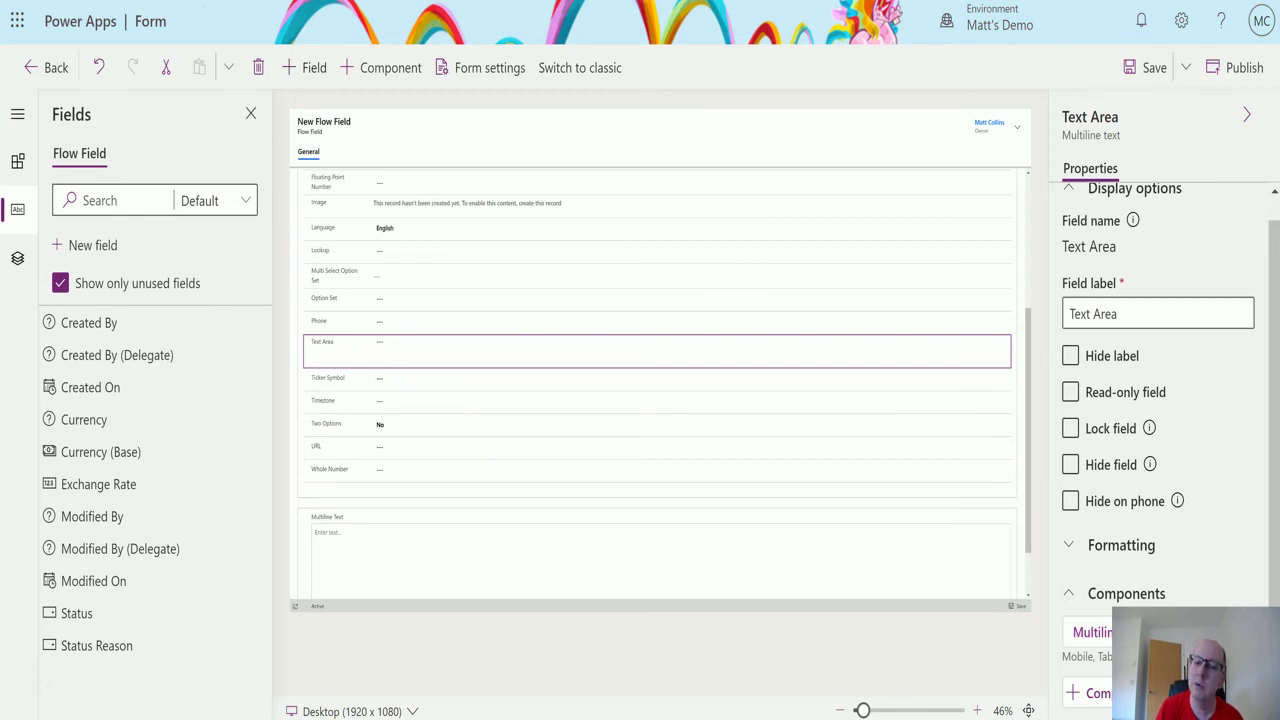
{"action": "left_click", "coordinate": [1088, 693]}
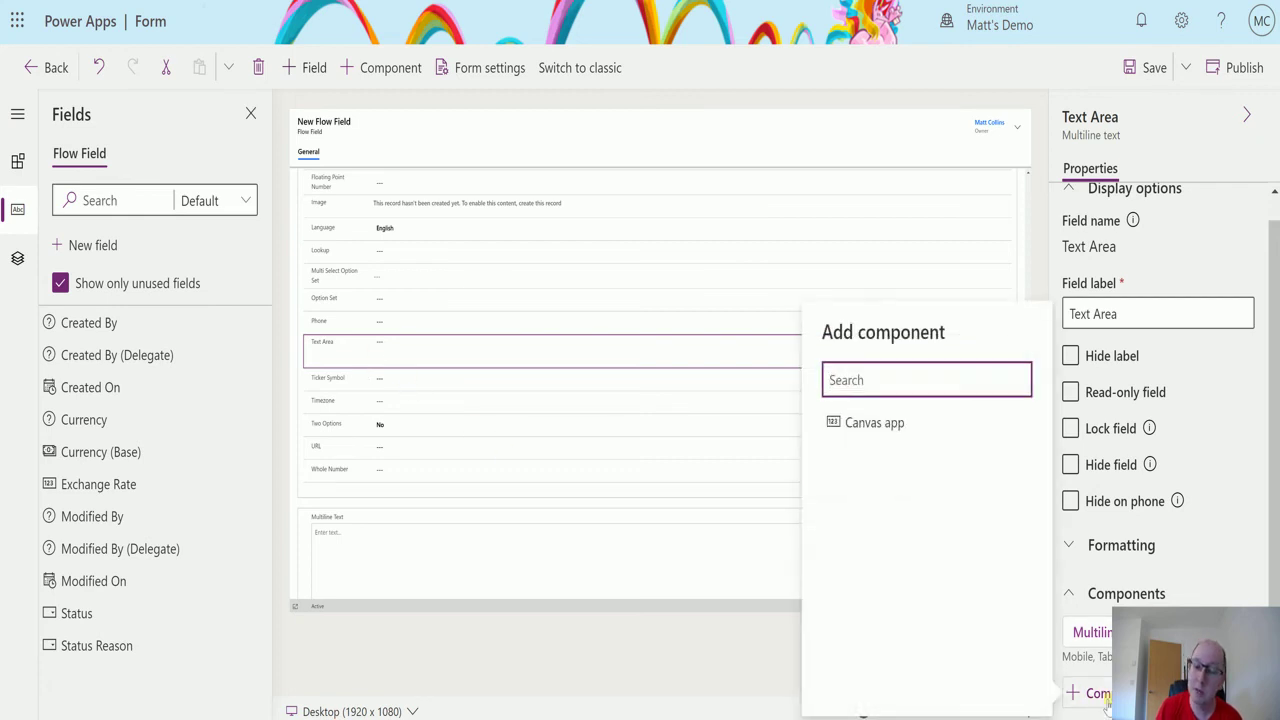
Examine which components can be added to the Multiline Text field without adding any
{"action": "left_click", "coordinate": [429, 563]}
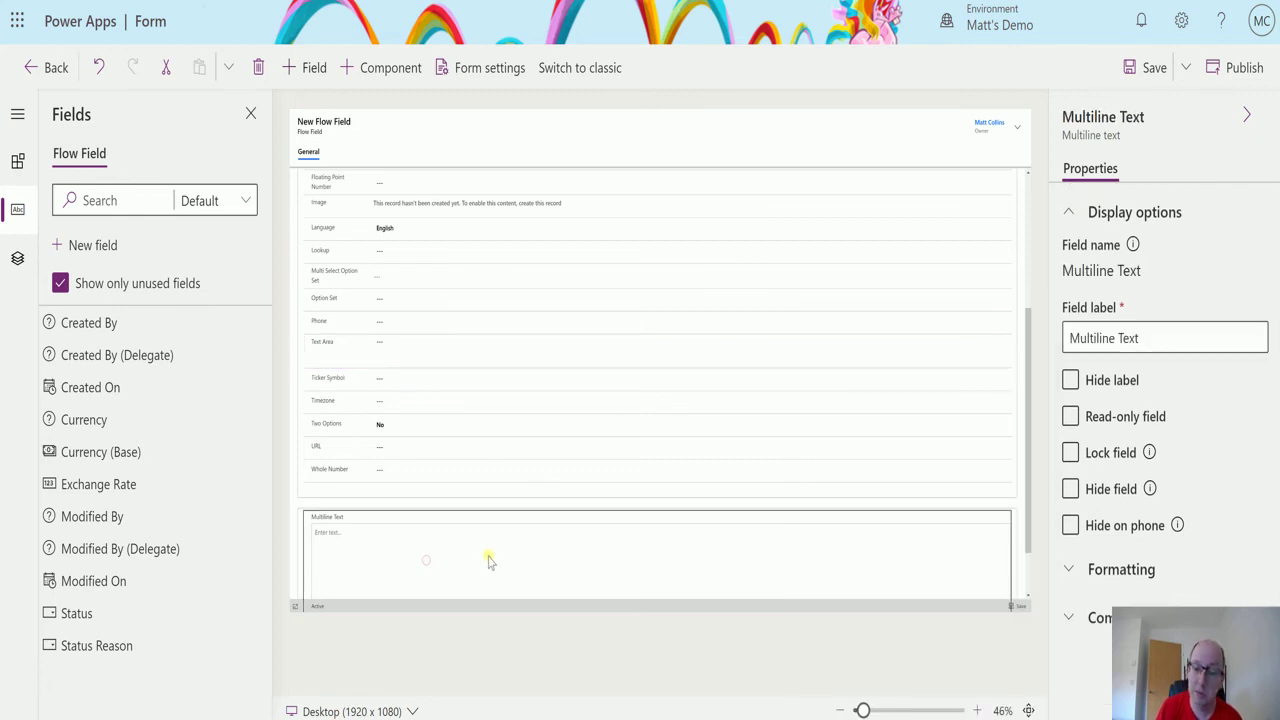
{"action": "left_click", "coordinate": [1082, 618]}
{"action": "scroll", "coordinate": [1085, 640], "scroll_direction": "down", "scroll_amount": 1}
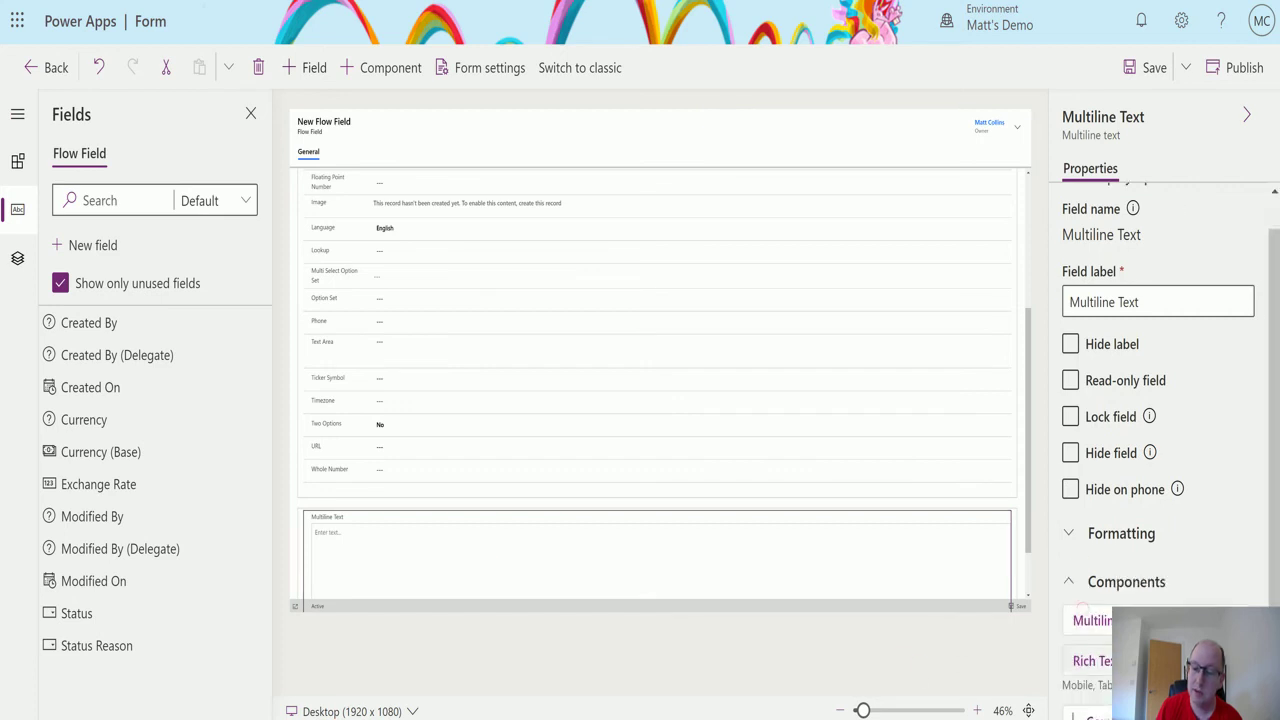
{"action": "left_click", "coordinate": [1098, 693]}
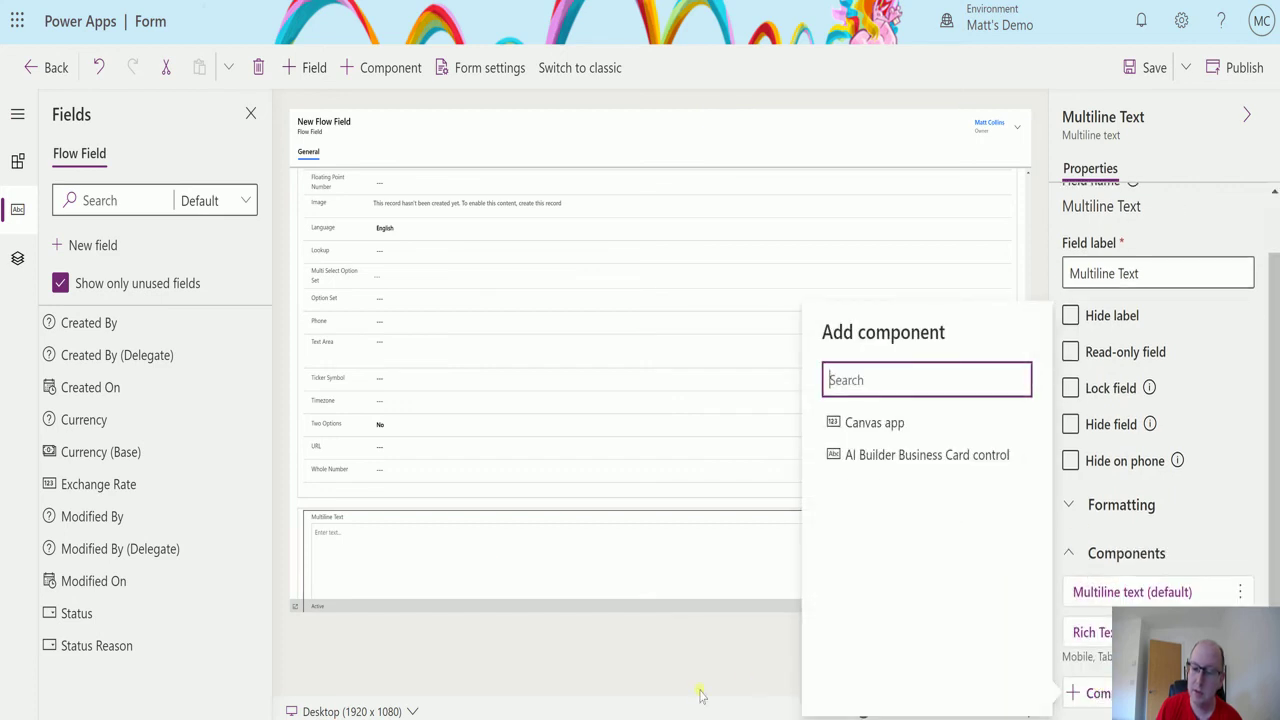
{"action": "left_click", "coordinate": [599, 647]}
{"action": "left_click", "coordinate": [563, 578]}
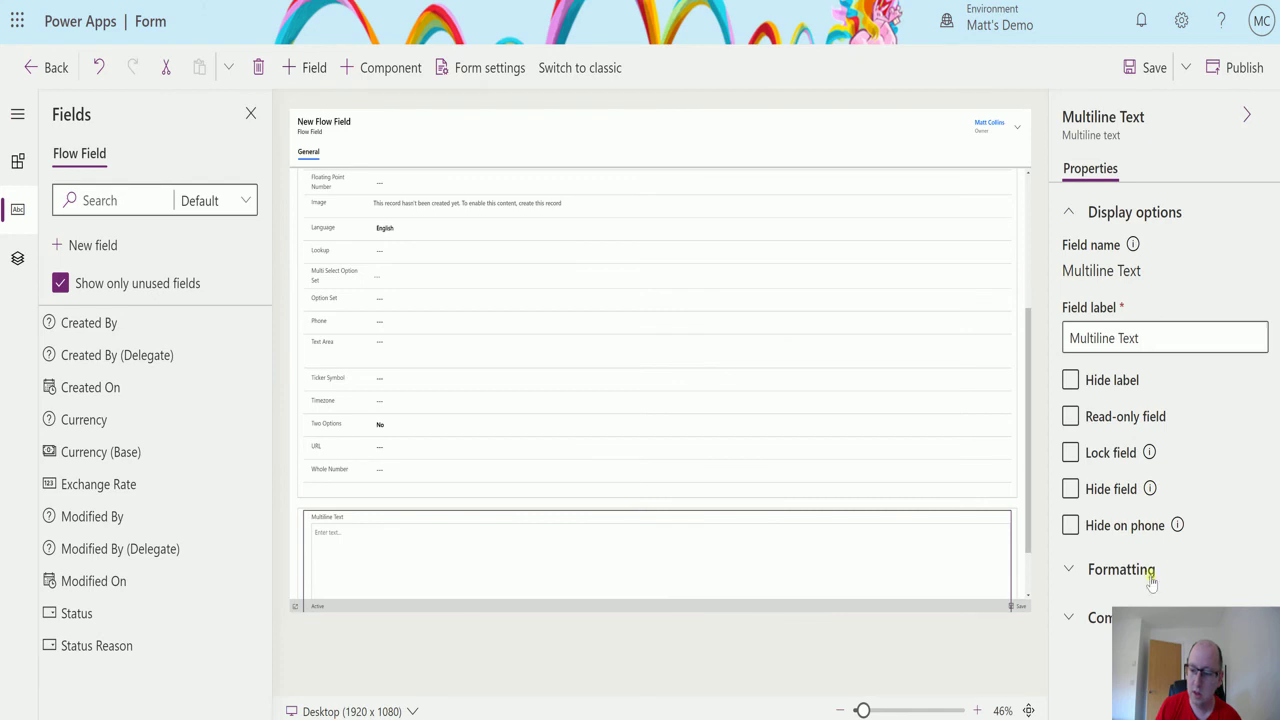
Delete the rich text editor component from the Multiline Text field
{"action": "left_click", "coordinate": [1100, 617]}
{"action": "scroll", "coordinate": [1100, 600], "scroll_direction": "down", "scroll_amount": 1}
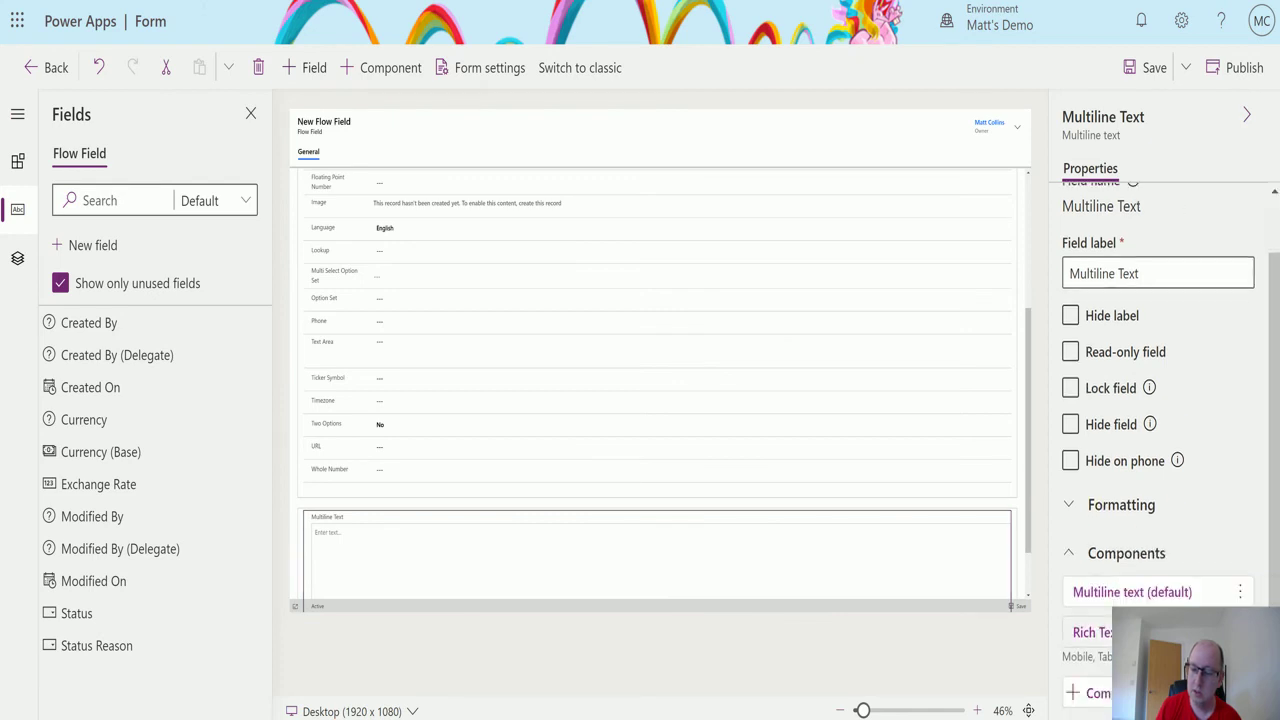
{"action": "left_click", "coordinate": [1240, 591]}
{"action": "left_click", "coordinate": [1214, 597]}
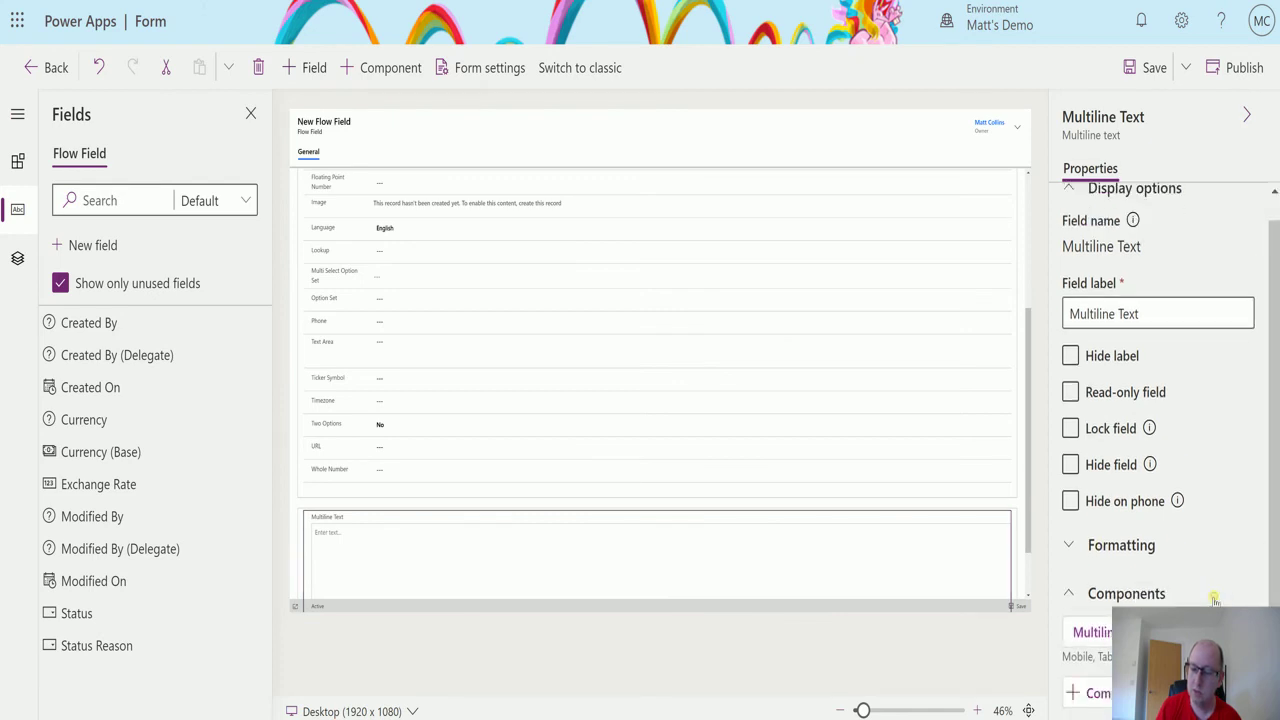
Examine the default multiline text component's settings and check the components available for the Multiline Text field again
{"action": "left_click", "coordinate": [1090, 693]}
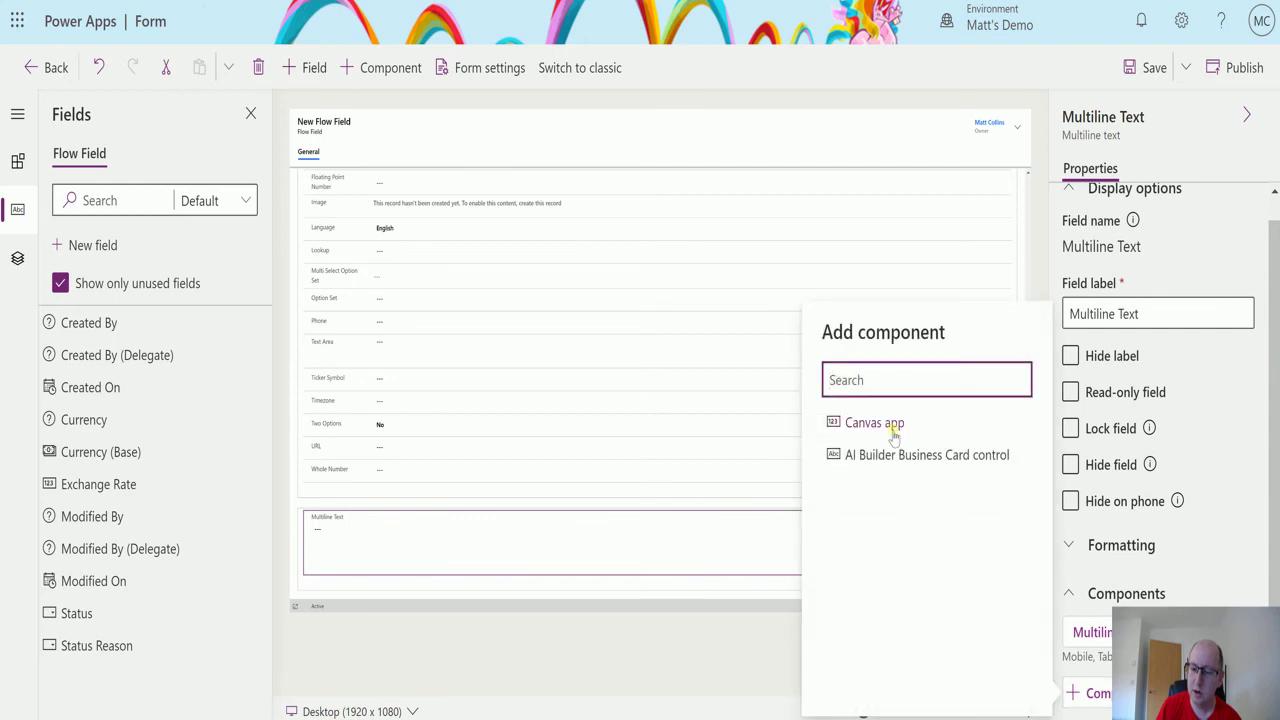
{"action": "left_click", "coordinate": [1075, 525]}
{"action": "left_click", "coordinate": [1090, 632]}
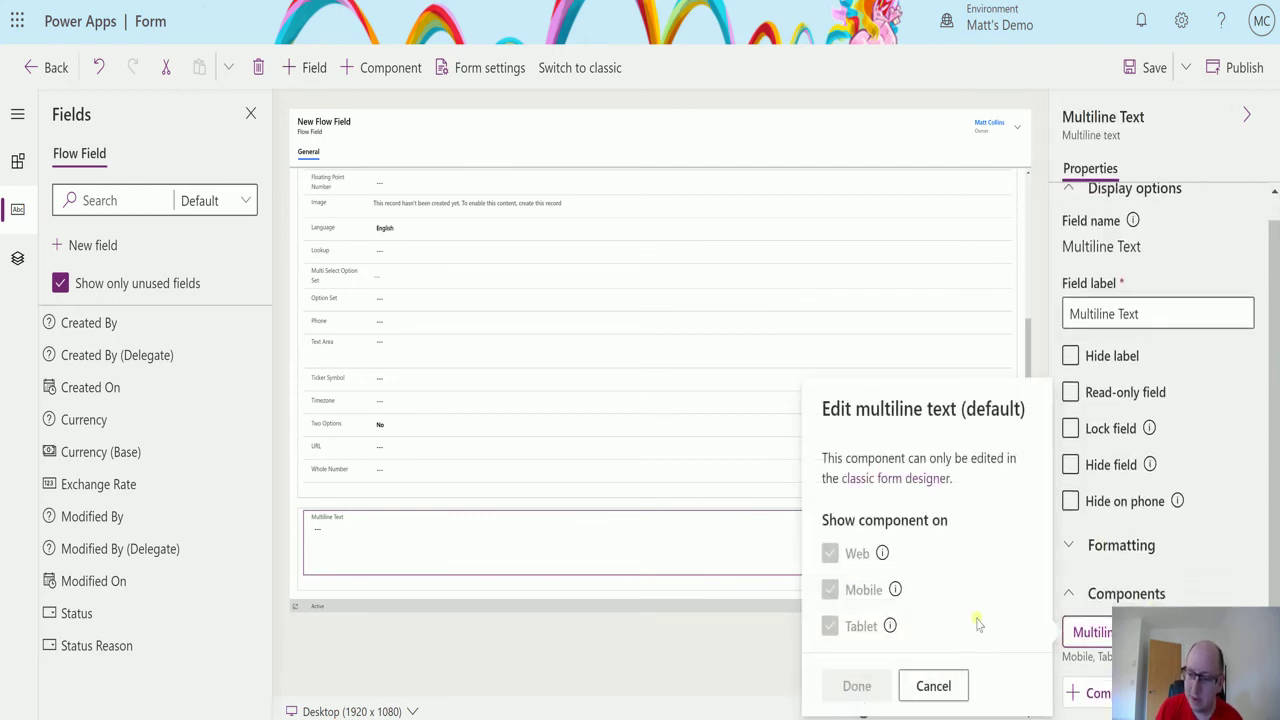
{"action": "left_click", "coordinate": [931, 686]}
{"action": "left_click", "coordinate": [1090, 693]}
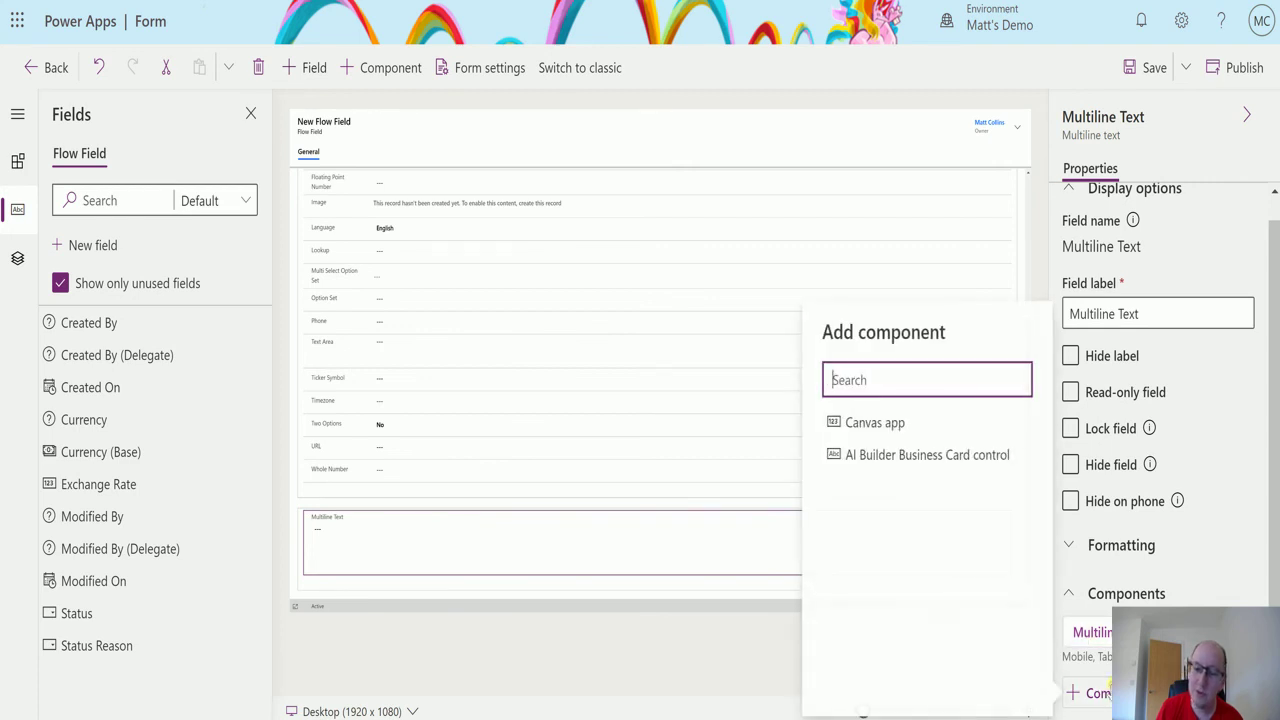
{"action": "left_click", "coordinate": [605, 470]}
{"action": "left_click", "coordinate": [444, 543]}
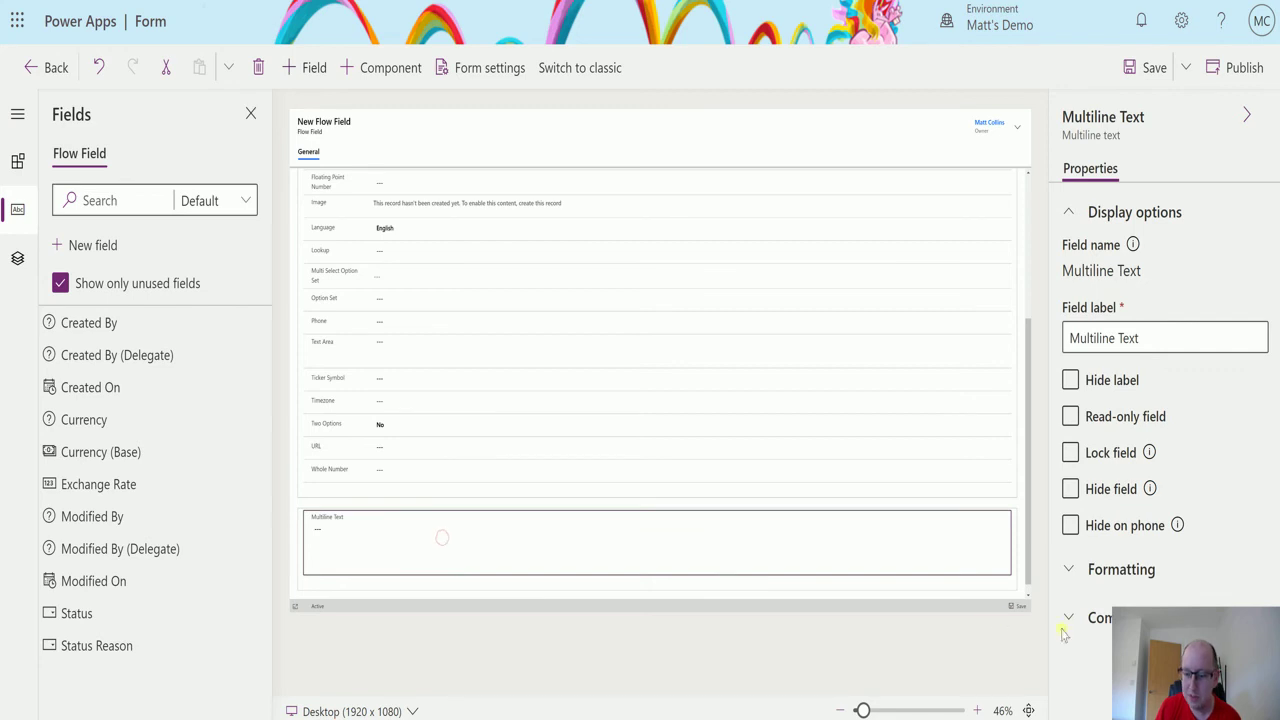
{"action": "left_click", "coordinate": [1095, 616]}
{"action": "left_click", "coordinate": [1092, 694]}
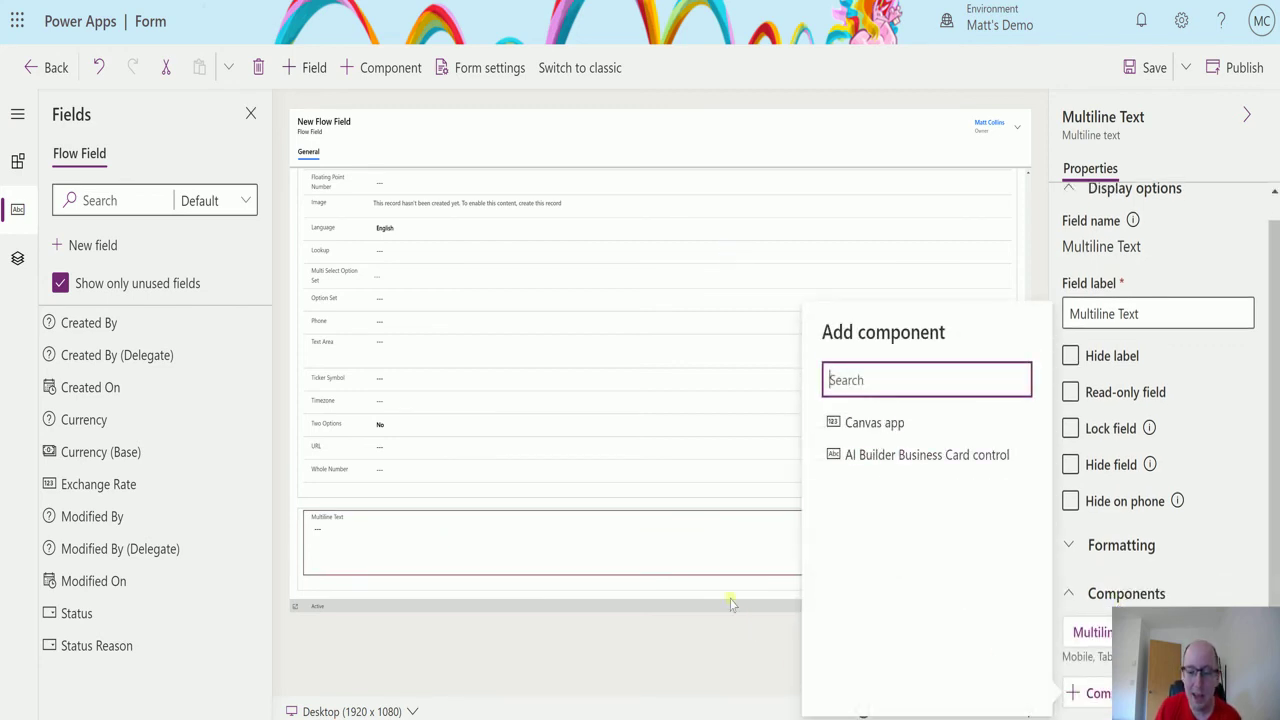
{"action": "left_click", "coordinate": [660, 538]}
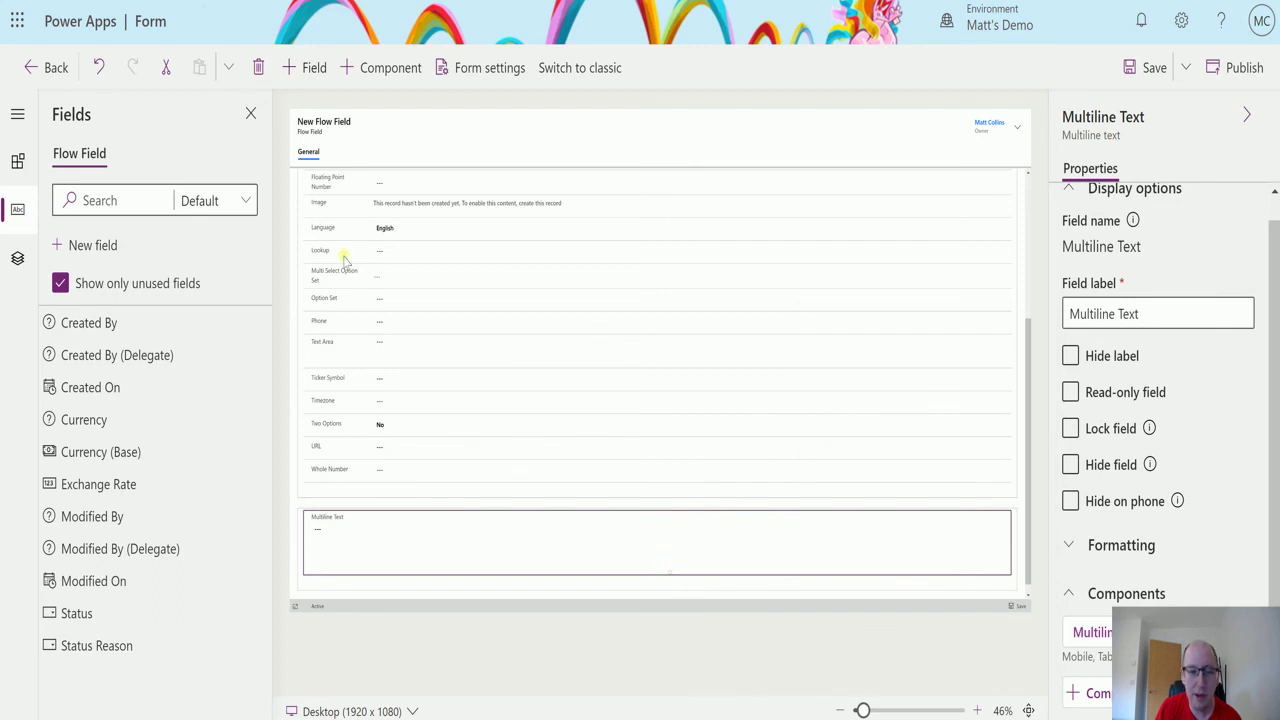
Switch to the classic form designer and review the Multiline Text field's assigned controls, cancelling its properties without changes
{"action": "left_click", "coordinate": [590, 67]}
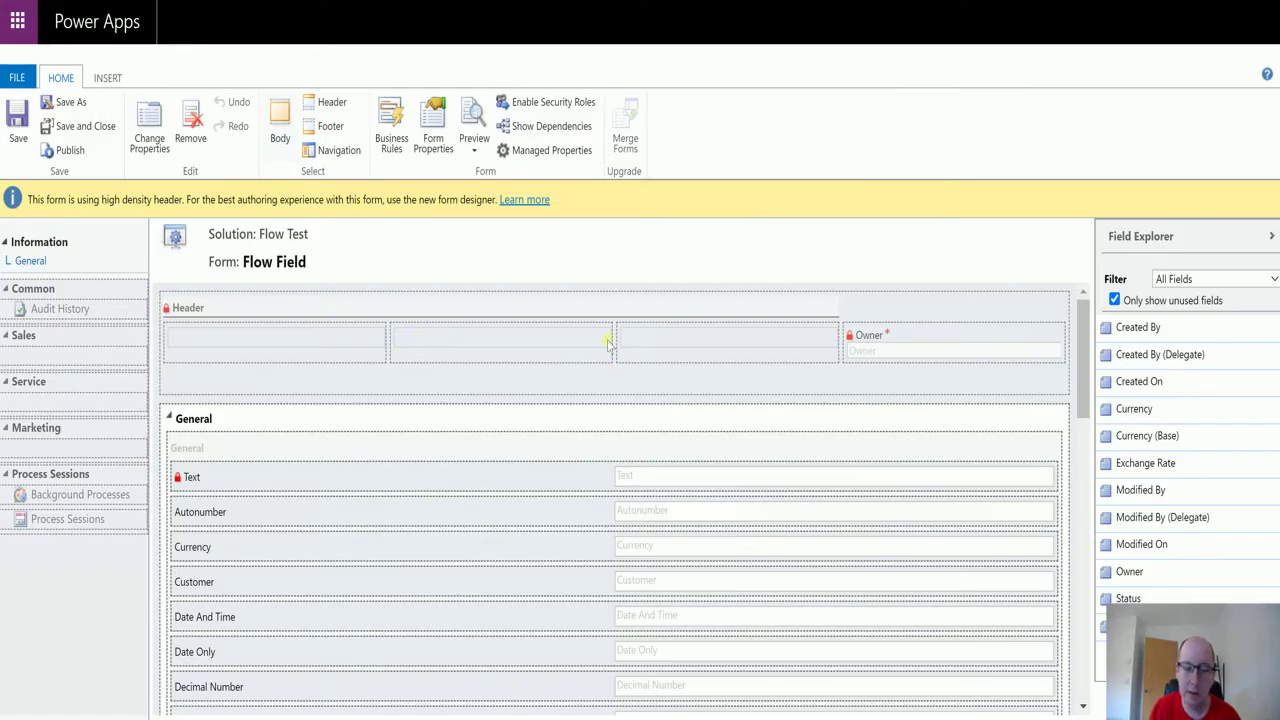
{"action": "scroll", "coordinate": [565, 428], "scroll_direction": "down", "scroll_amount": 10}
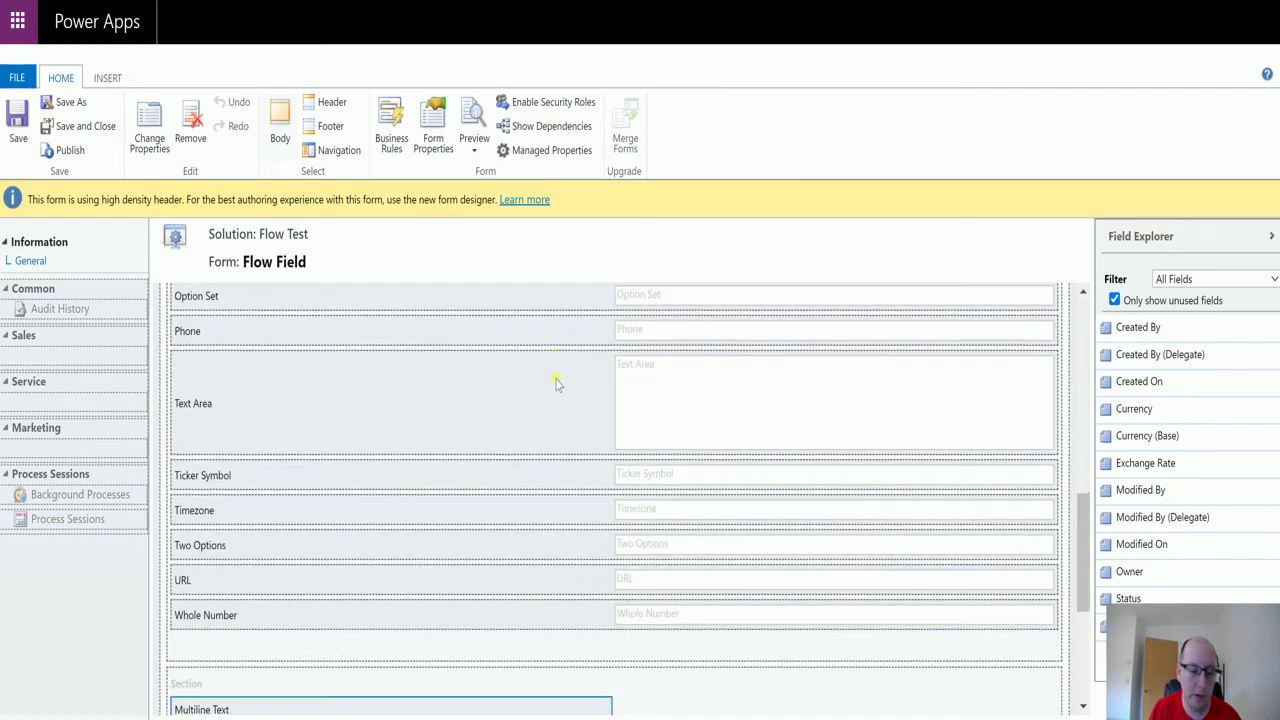
{"action": "scroll", "coordinate": [414, 357], "scroll_direction": "up", "scroll_amount": 1}
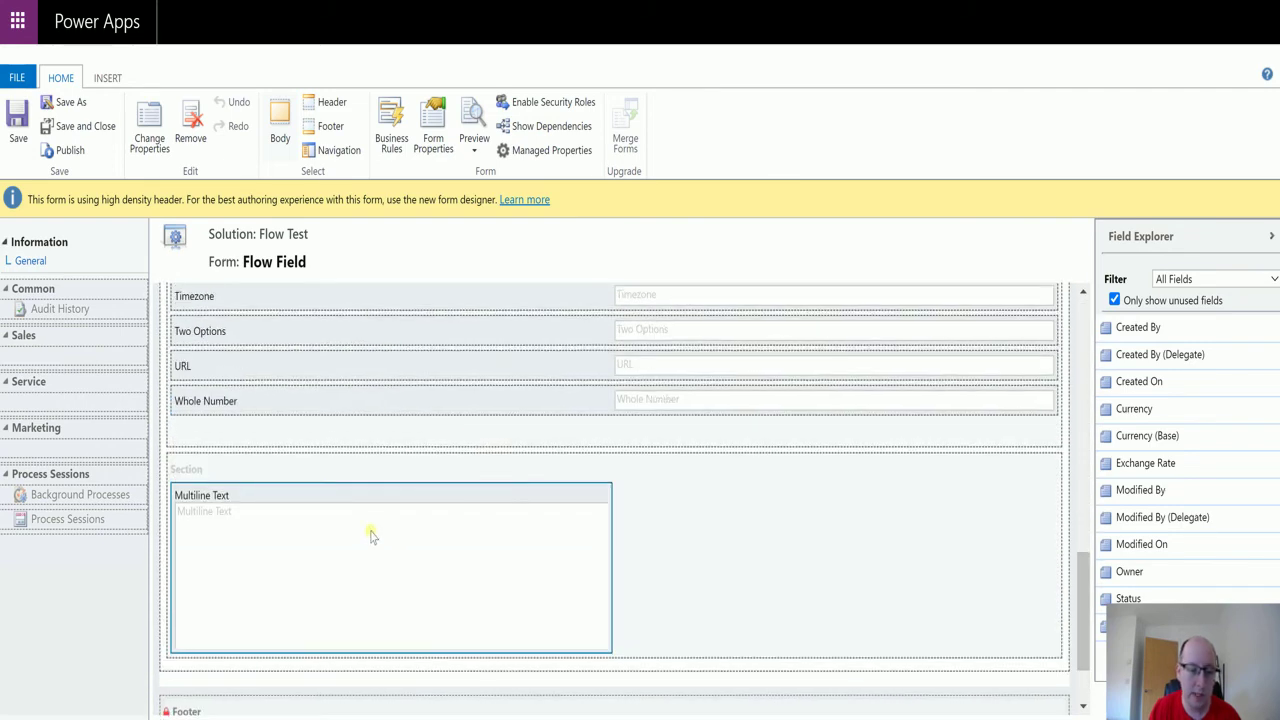
{"action": "double_click", "coordinate": [370, 533]}
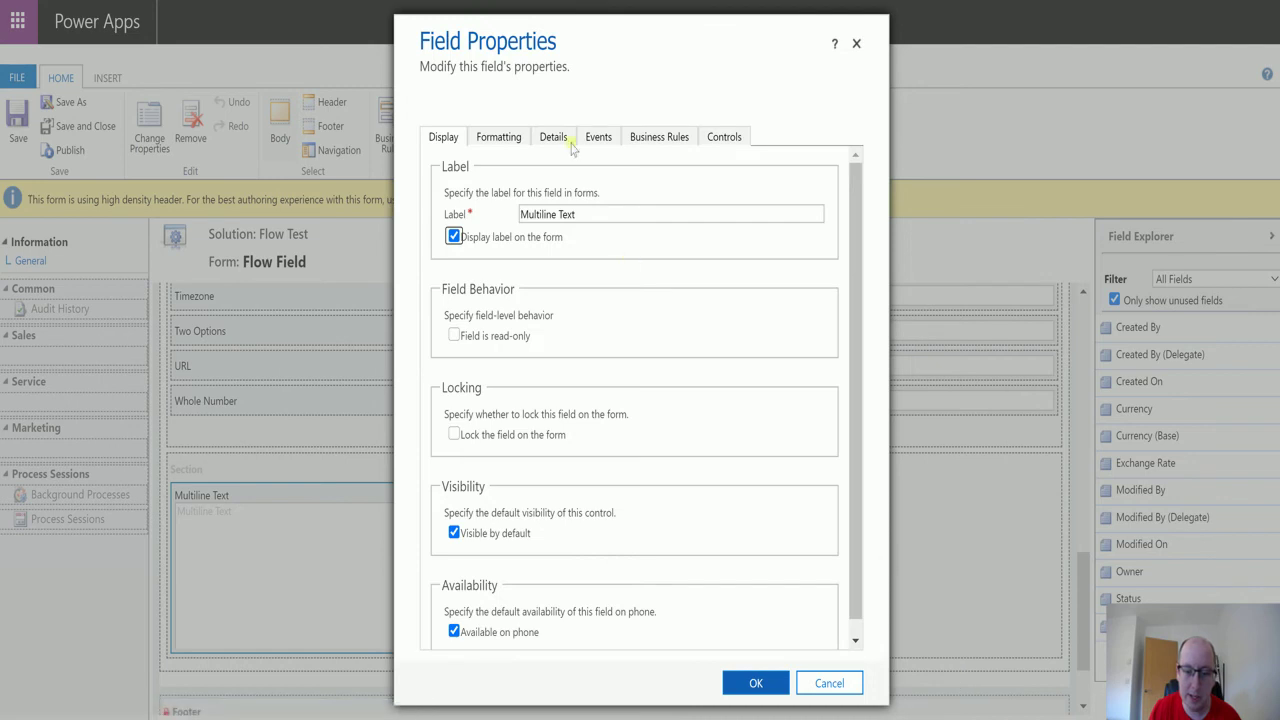
{"action": "left_click", "coordinate": [740, 137]}
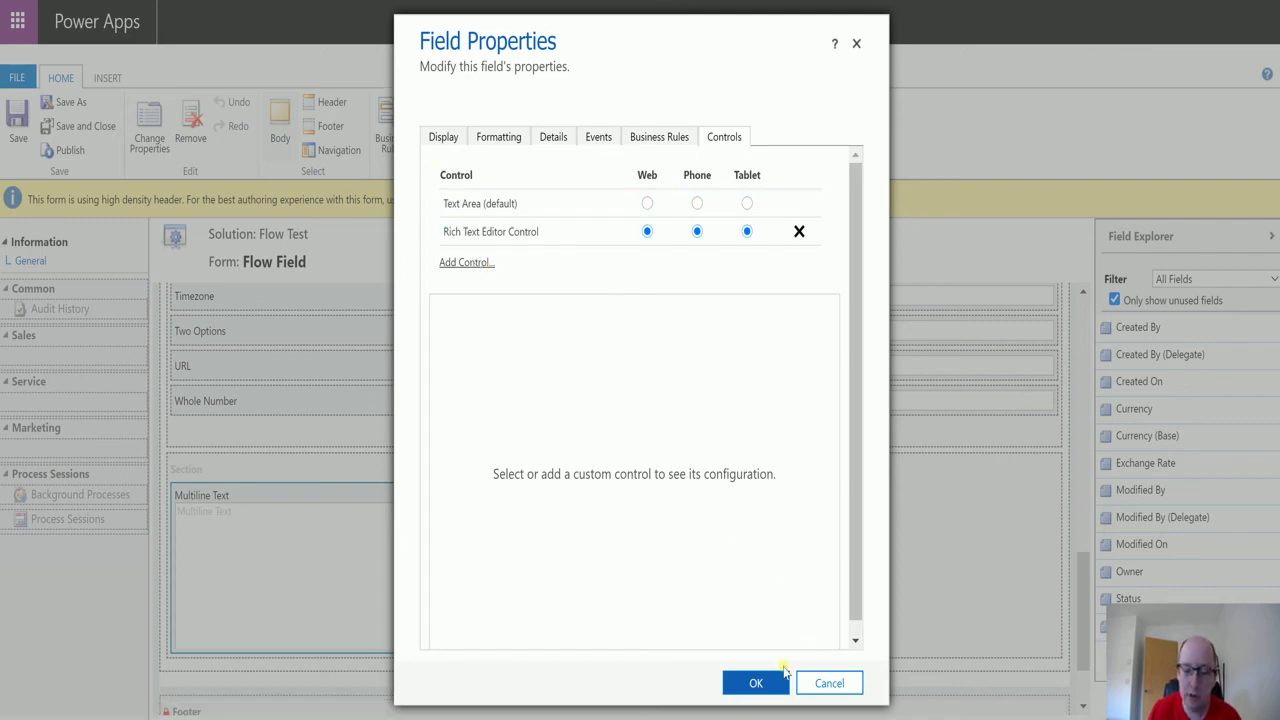
{"action": "left_click", "coordinate": [831, 682]}
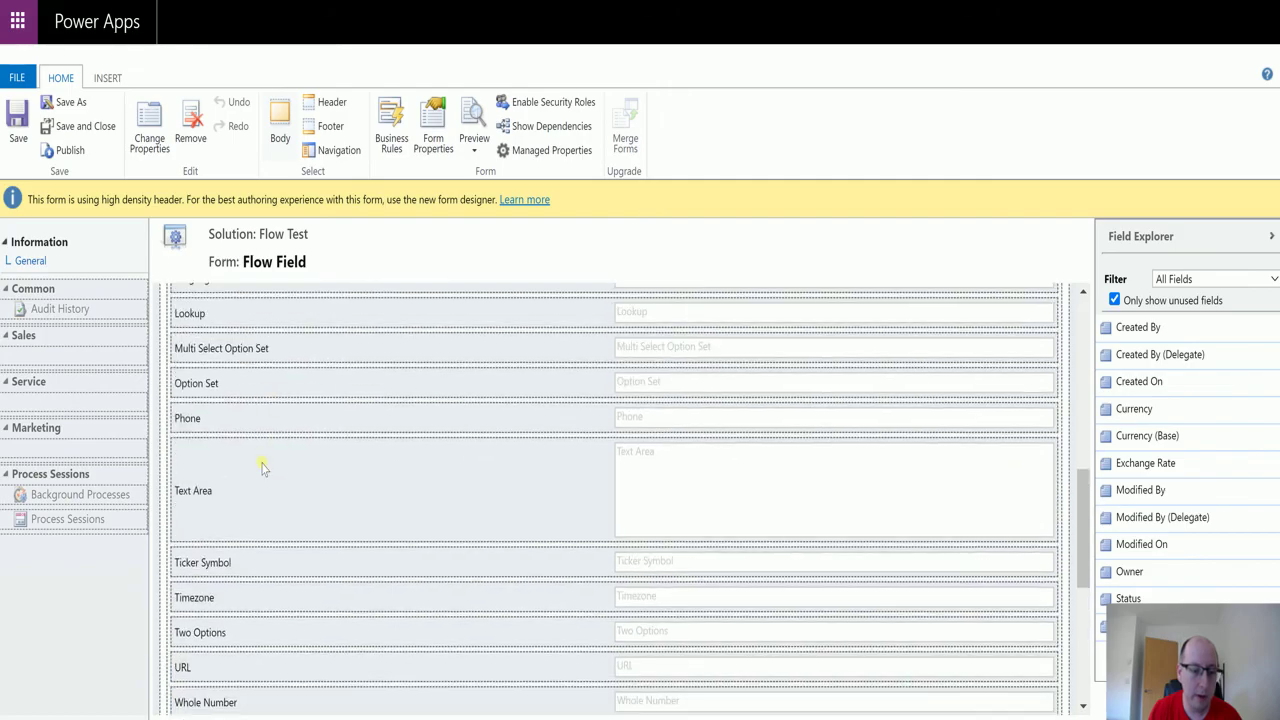
Set the Text Area field's maximum length to 2000, save the field definition and close the field properties
{"action": "double_click", "coordinate": [265, 468]}
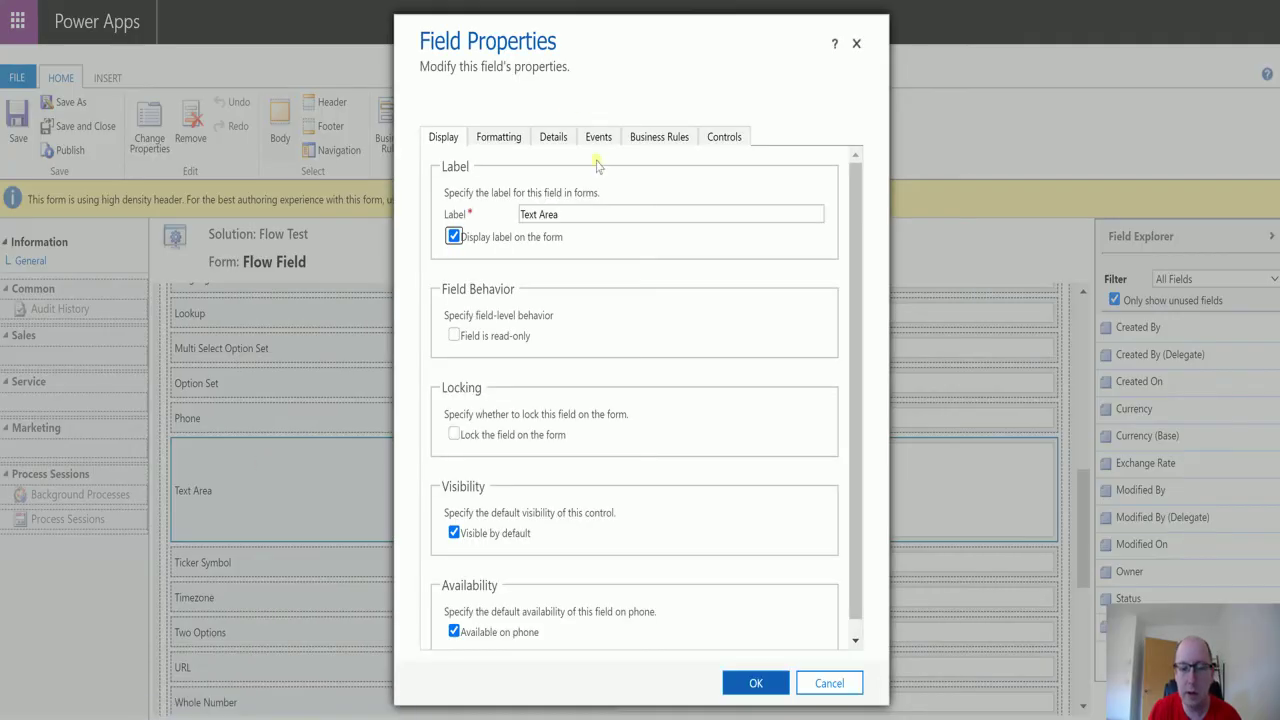
{"action": "left_click", "coordinate": [548, 139]}
{"action": "left_click", "coordinate": [467, 405]}
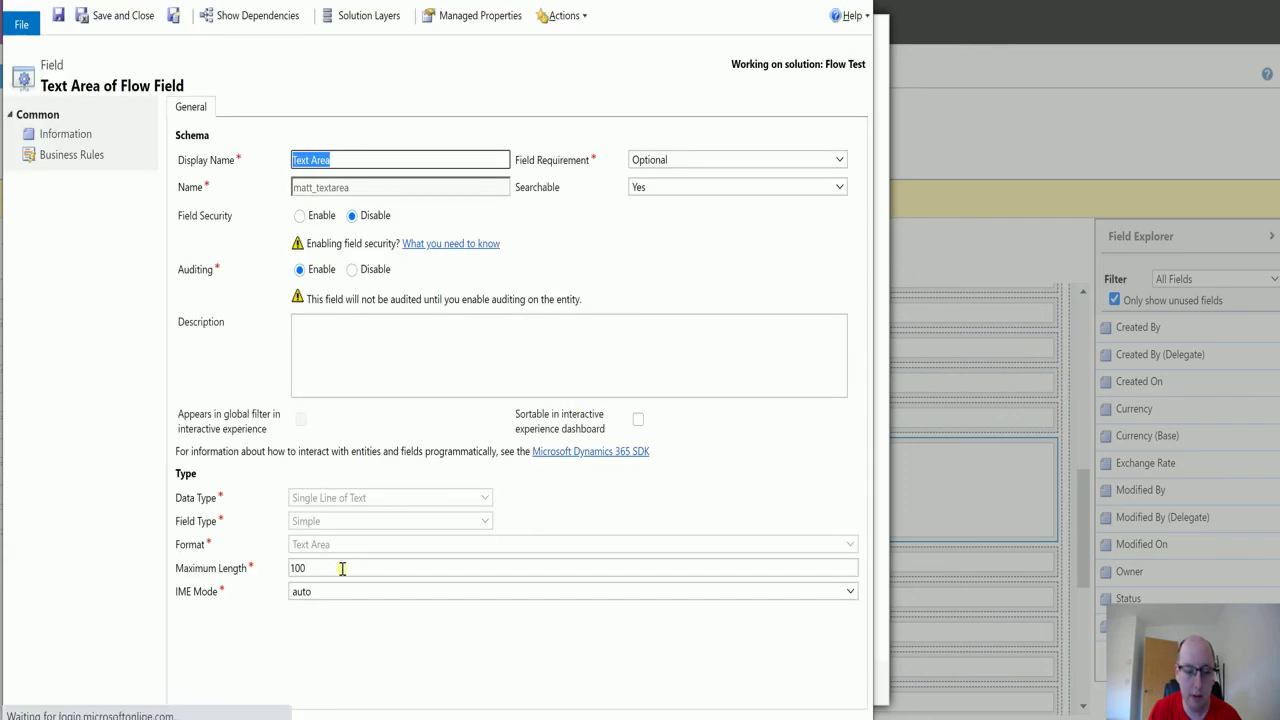
{"action": "left_click", "coordinate": [337, 569]}
{"action": "type", "text": "2000"}
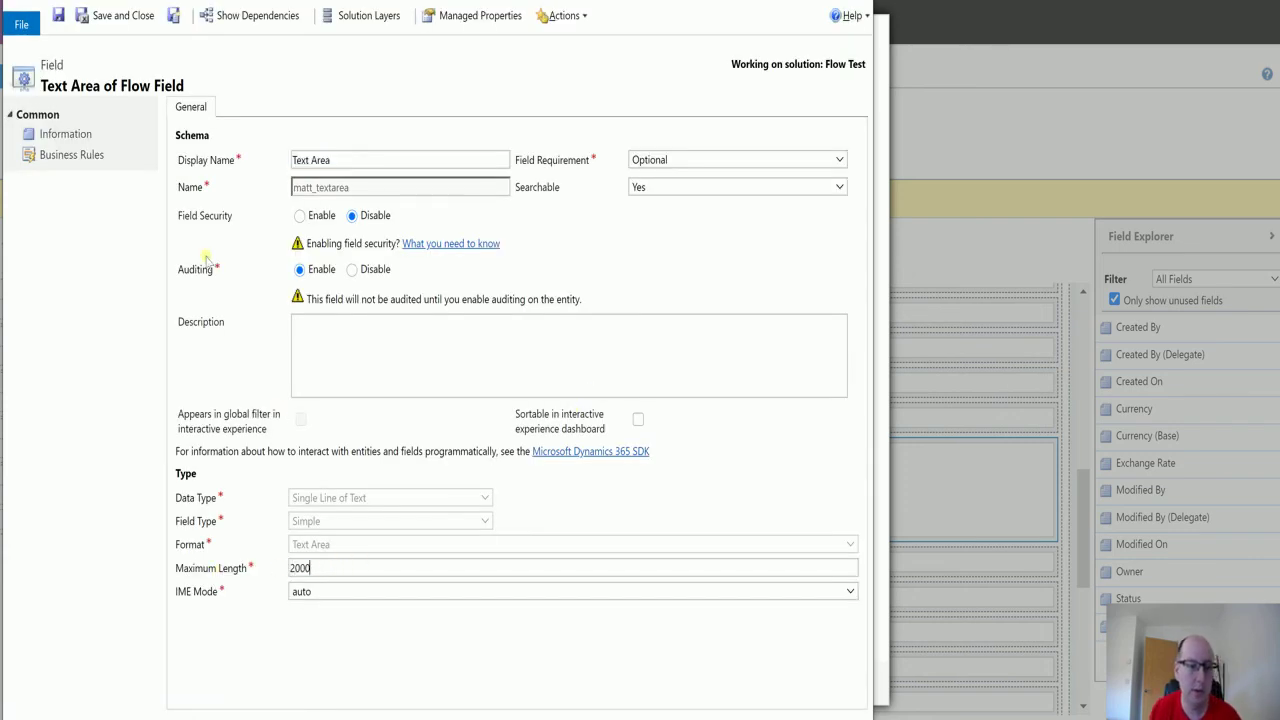
{"action": "left_click", "coordinate": [132, 18]}
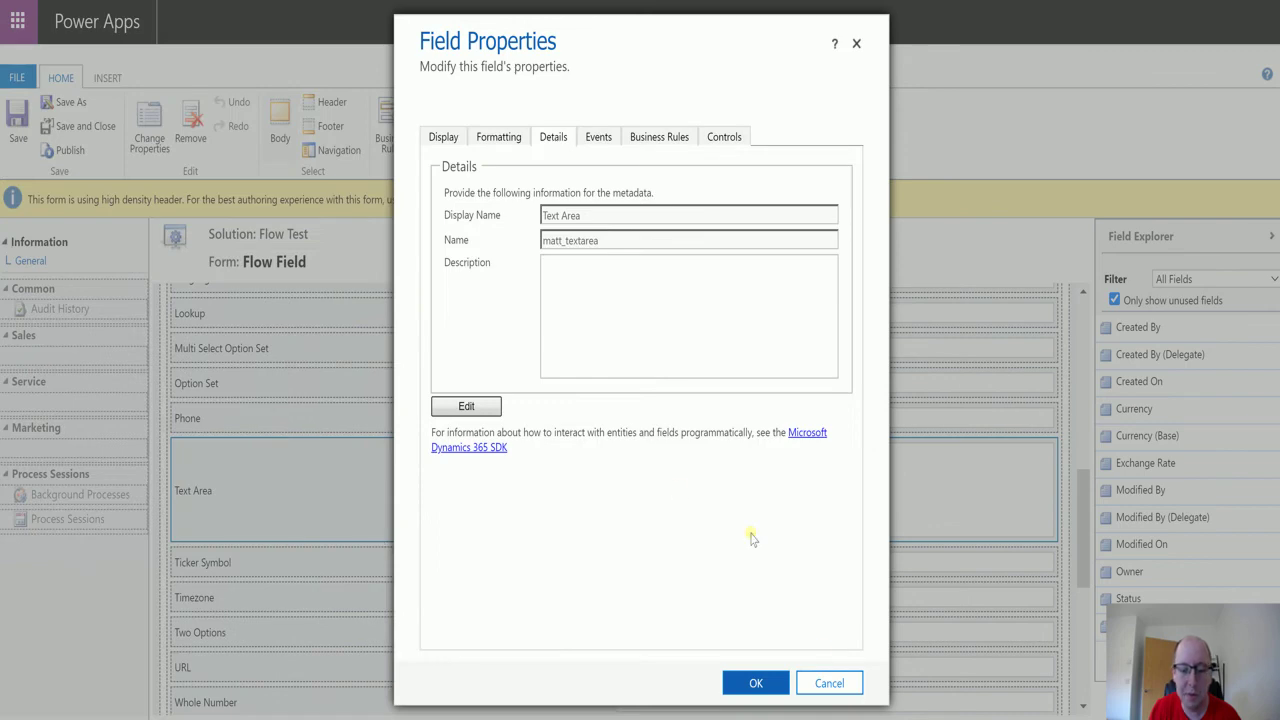
{"action": "left_click", "coordinate": [789, 687]}
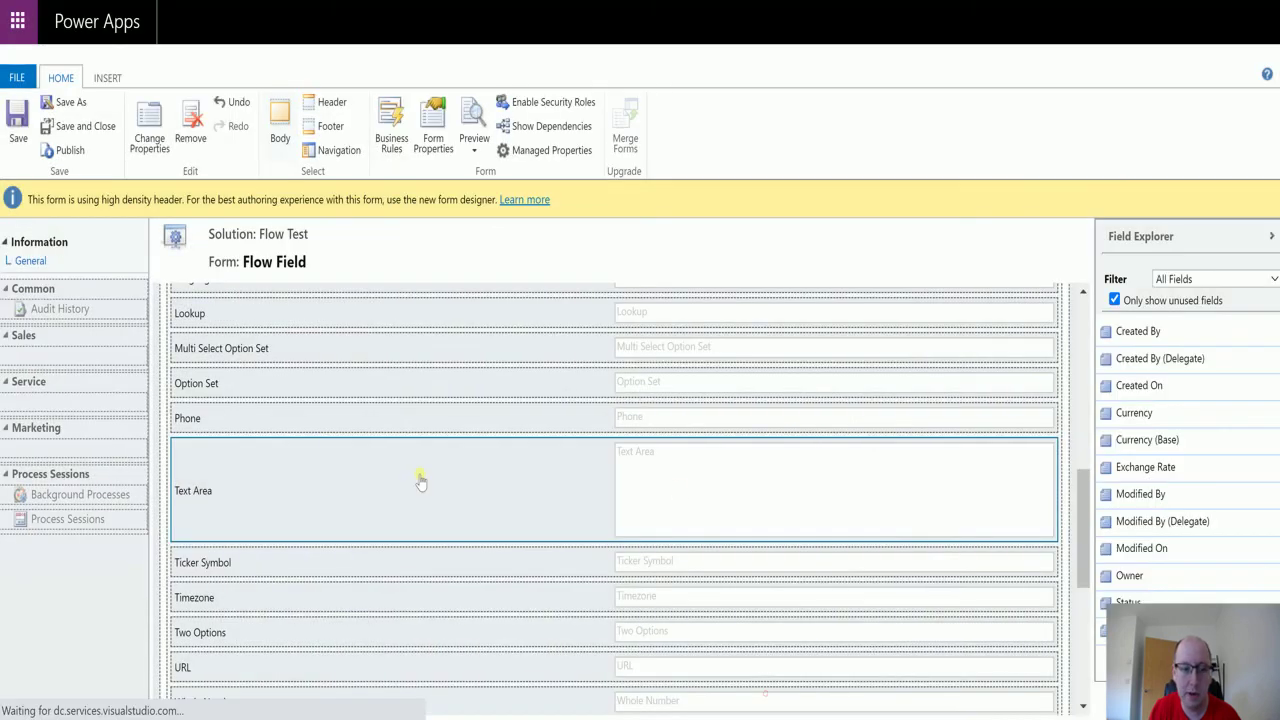
Publish the Flow Field form and leave the classic form designer, discarding any unsaved changes
{"action": "left_click", "coordinate": [66, 150]}
{"action": "left_click", "coordinate": [718, 122]}
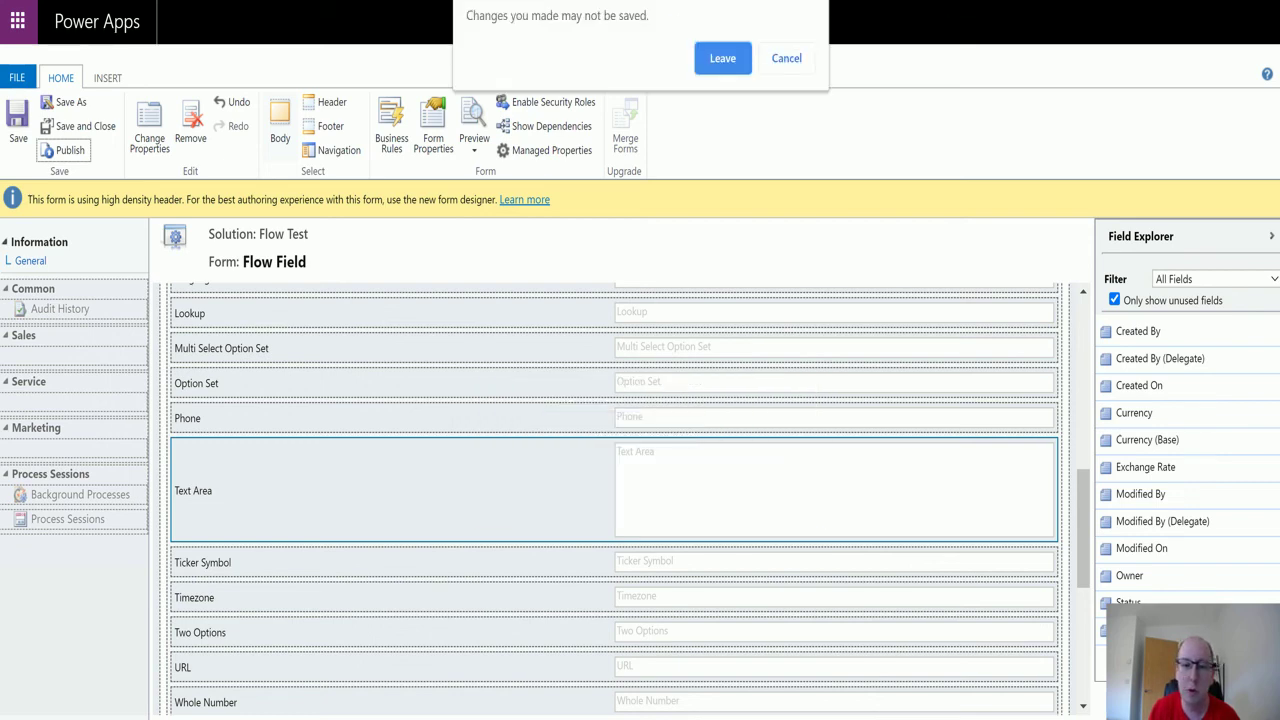
{"action": "left_click", "coordinate": [724, 60]}
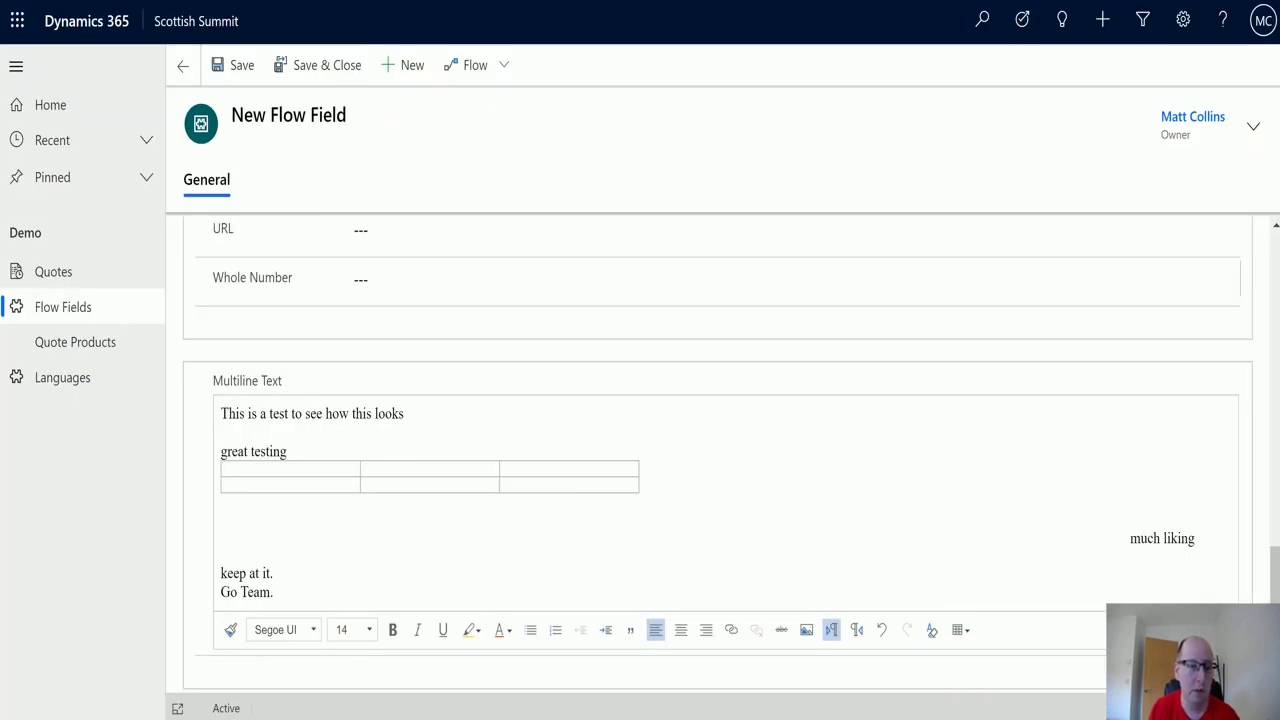
Reload the new Flow Field record, discarding its unsaved content, and test the Text Area field with "sadads"
{"action": "key", "text": "F5"}
{"action": "left_click", "coordinate": [727, 59]}
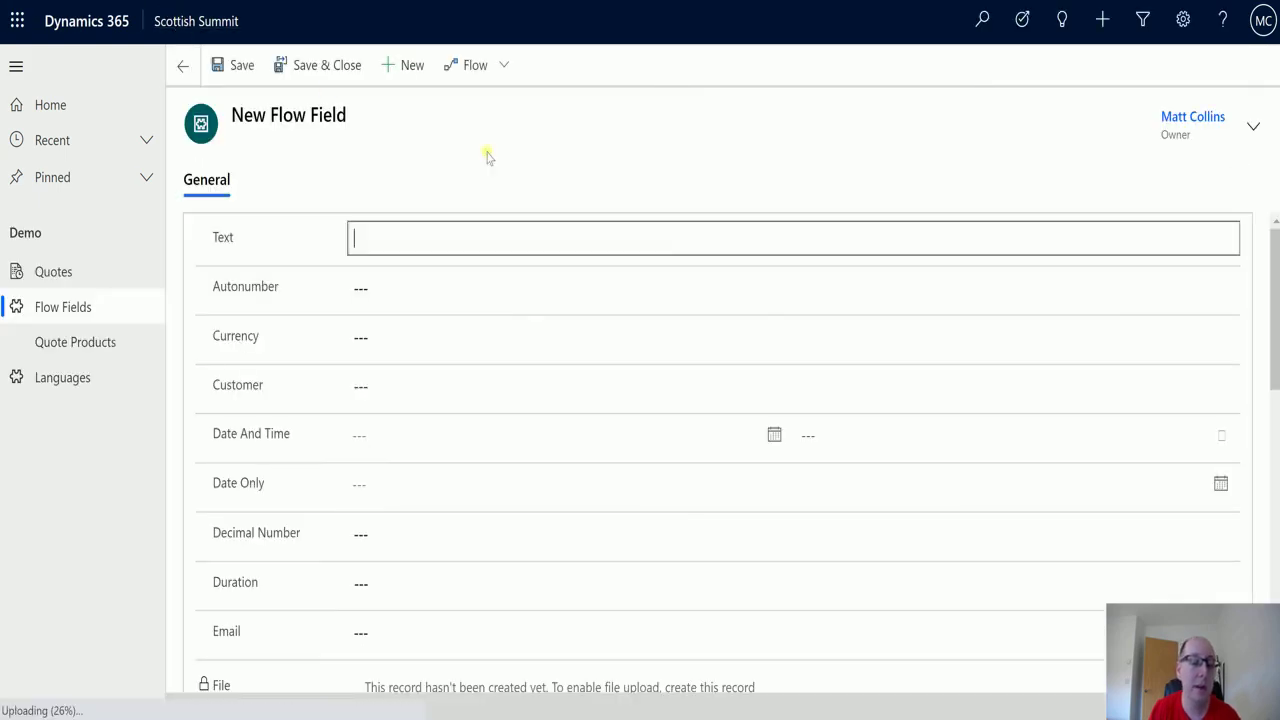
{"action": "scroll", "coordinate": [477, 274], "scroll_direction": "down", "scroll_amount": 7}
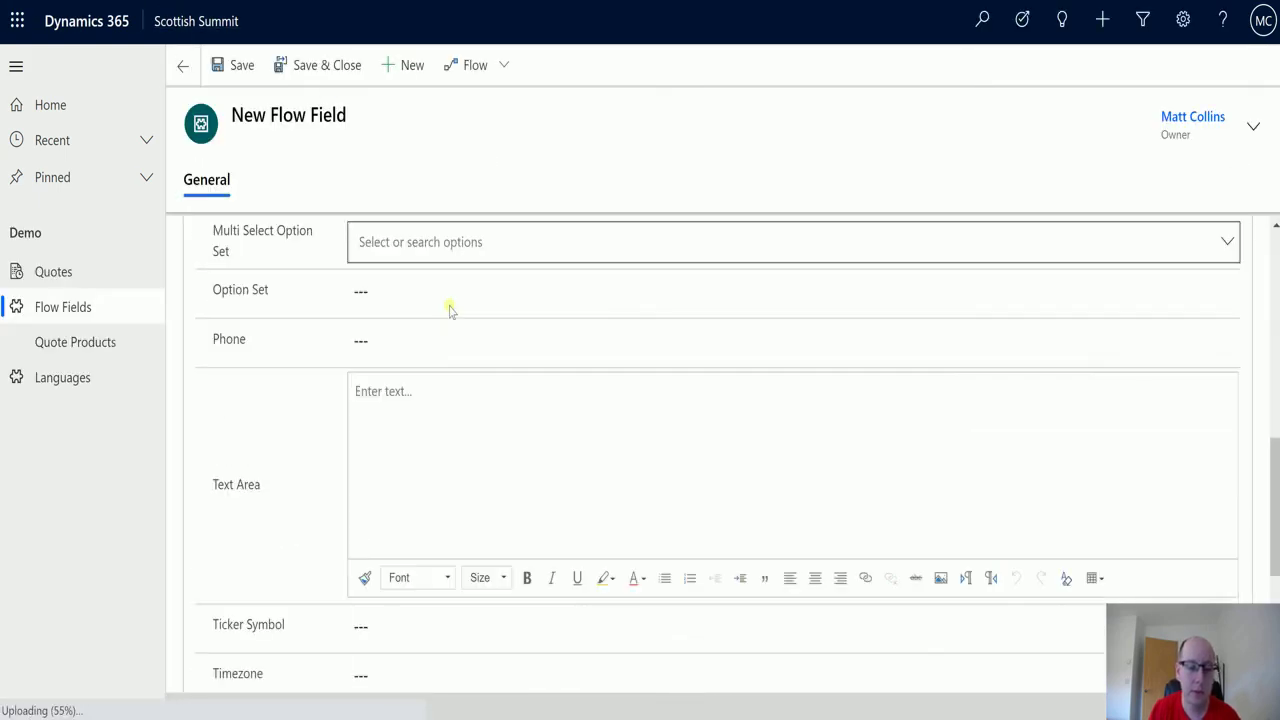
{"action": "left_click", "coordinate": [443, 393]}
{"action": "type", "text": "sadads"}
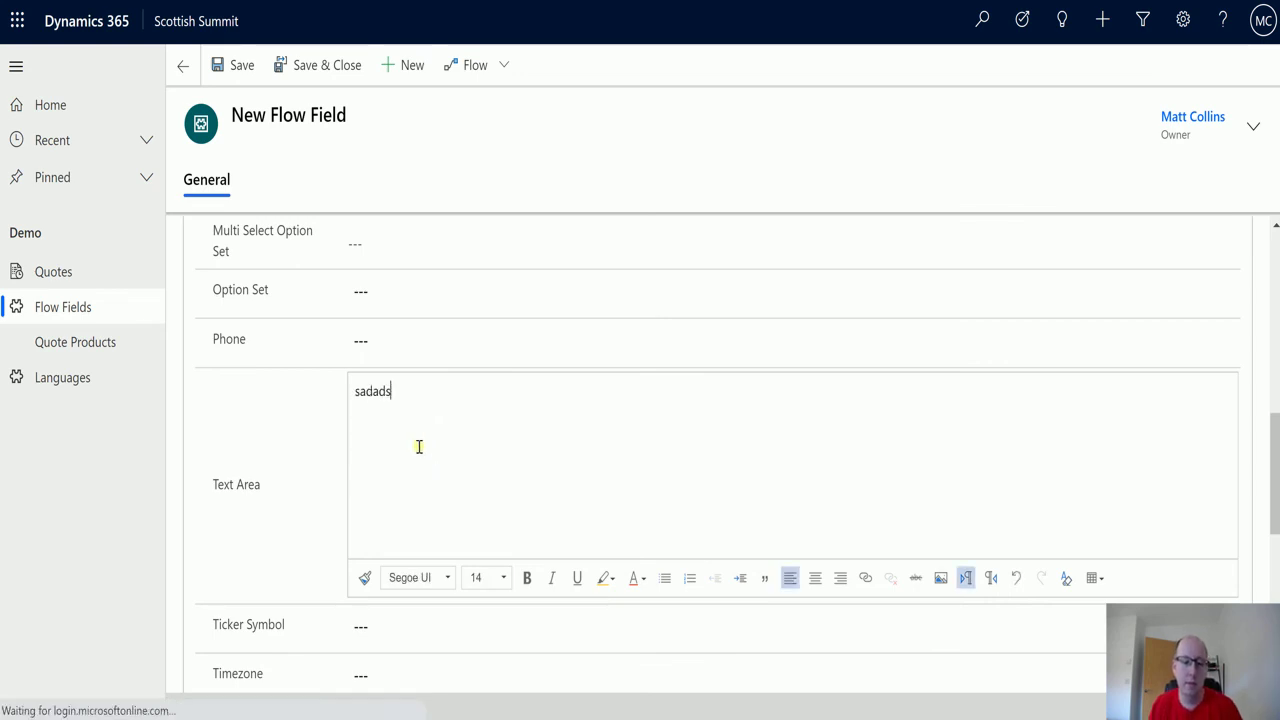
{"action": "key", "text": "Tab"}
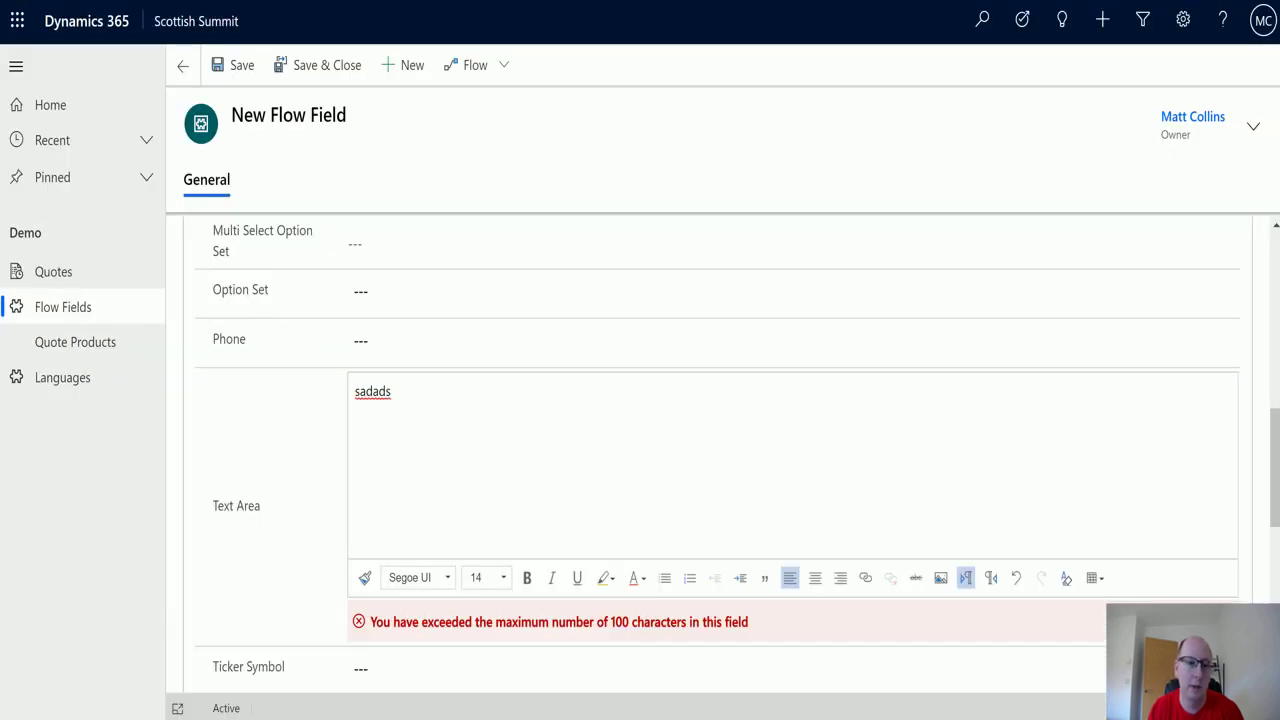
Reload the new Flow Field record until the published change loads, and enter "ASDSA" in the Text Area field
{"action": "key", "text": "F5"}
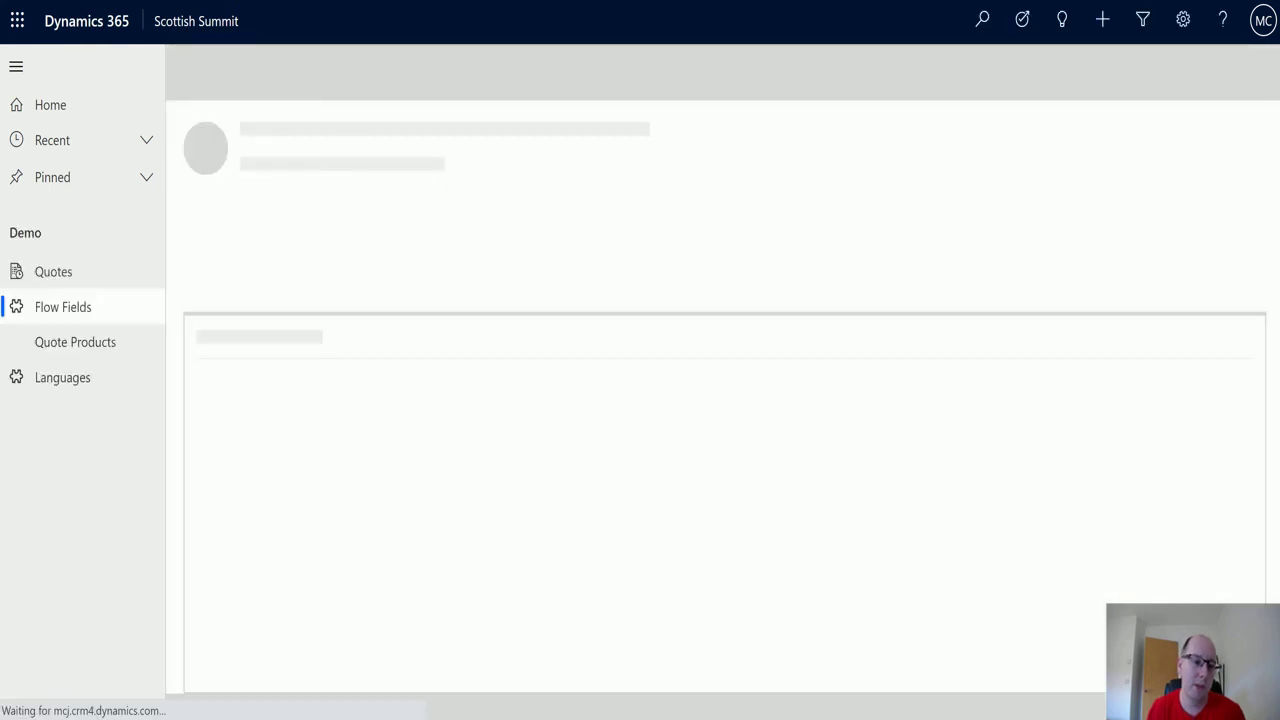
{"action": "key", "text": "F5"}
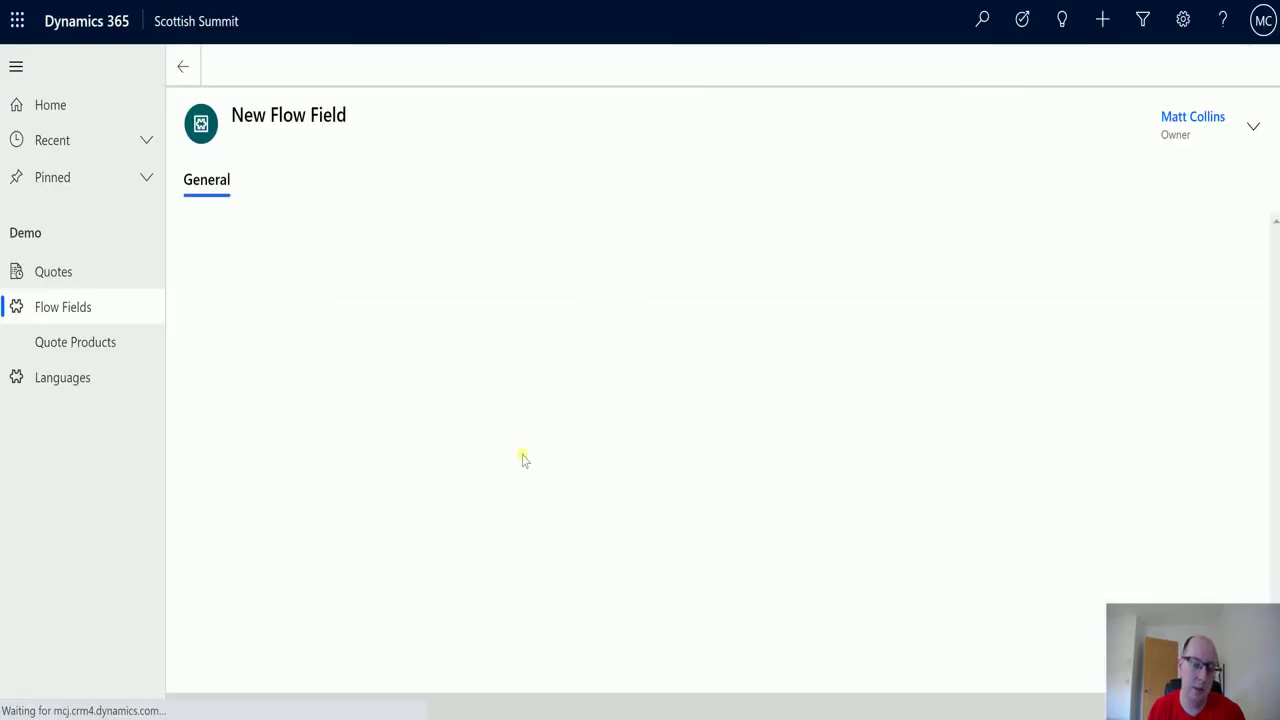
{"action": "scroll", "coordinate": [480, 343], "scroll_direction": "down", "scroll_amount": 7}
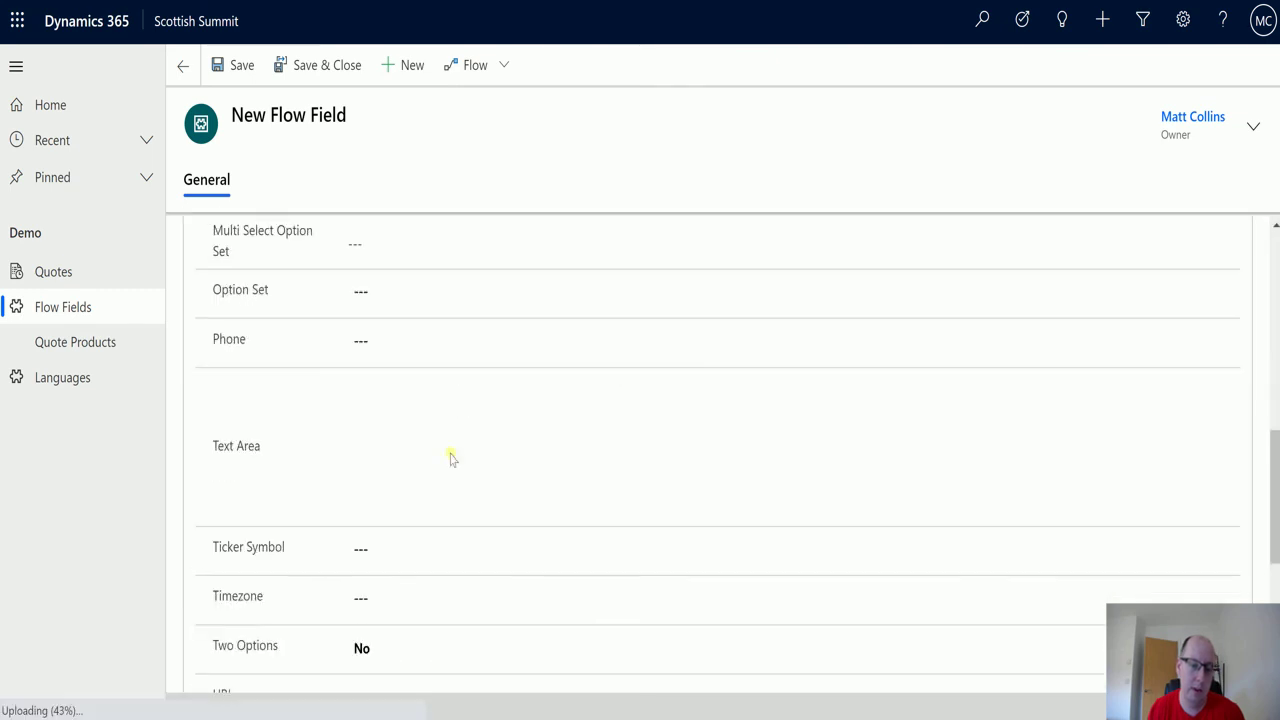
{"action": "scroll", "coordinate": [435, 428], "scroll_direction": "down", "scroll_amount": 2}
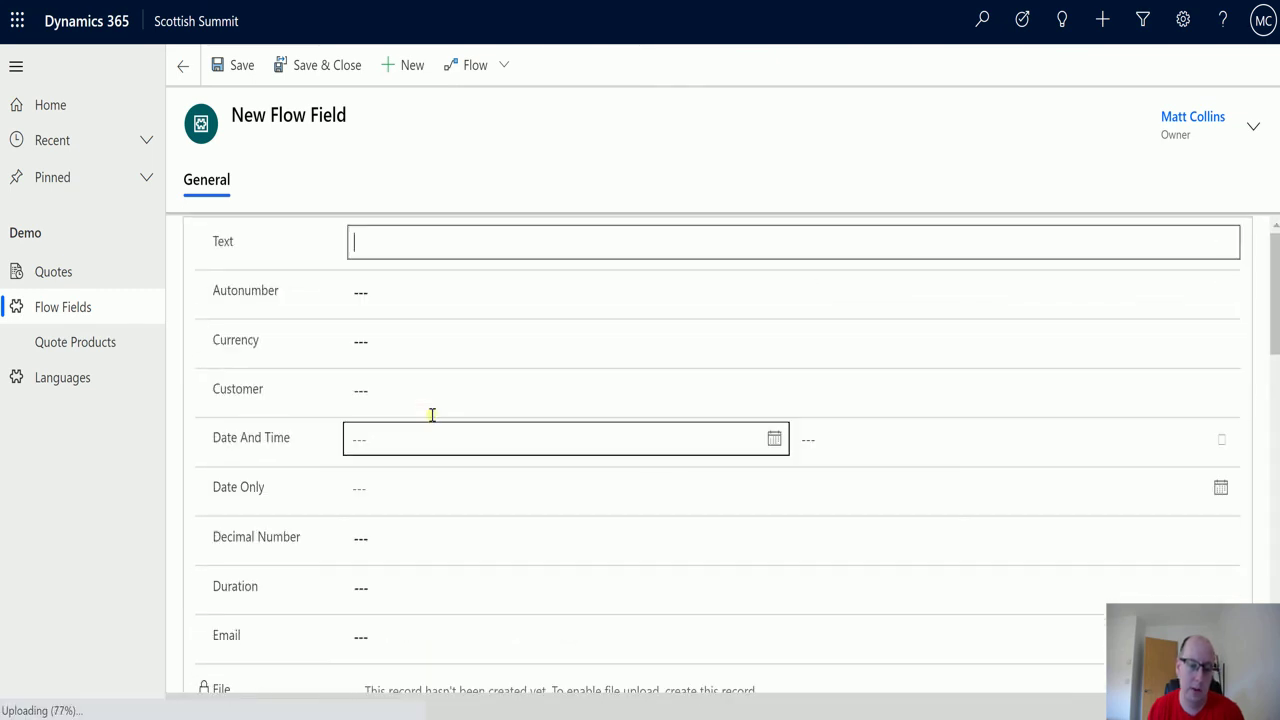
{"action": "scroll", "coordinate": [414, 391], "scroll_direction": "down", "scroll_amount": 7}
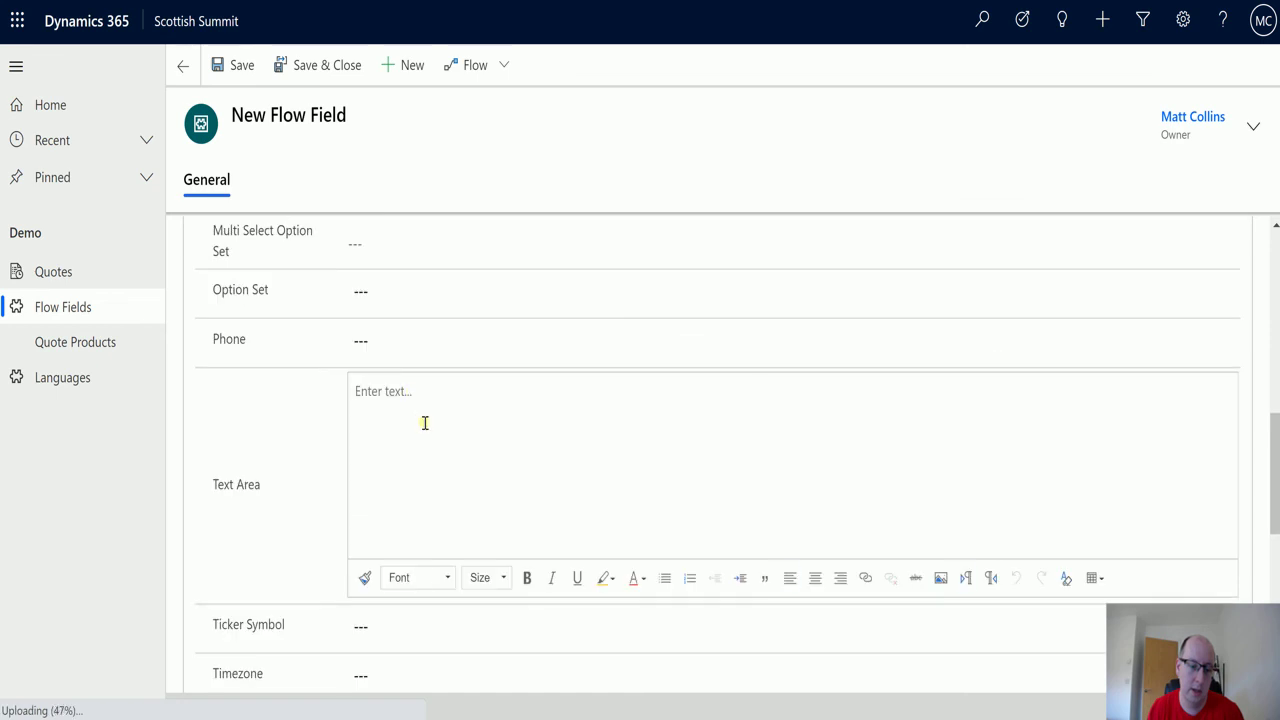
{"action": "left_click", "coordinate": [424, 423]}
{"action": "type", "text": "ASDSA"}
{"action": "key", "text": "Tab"}
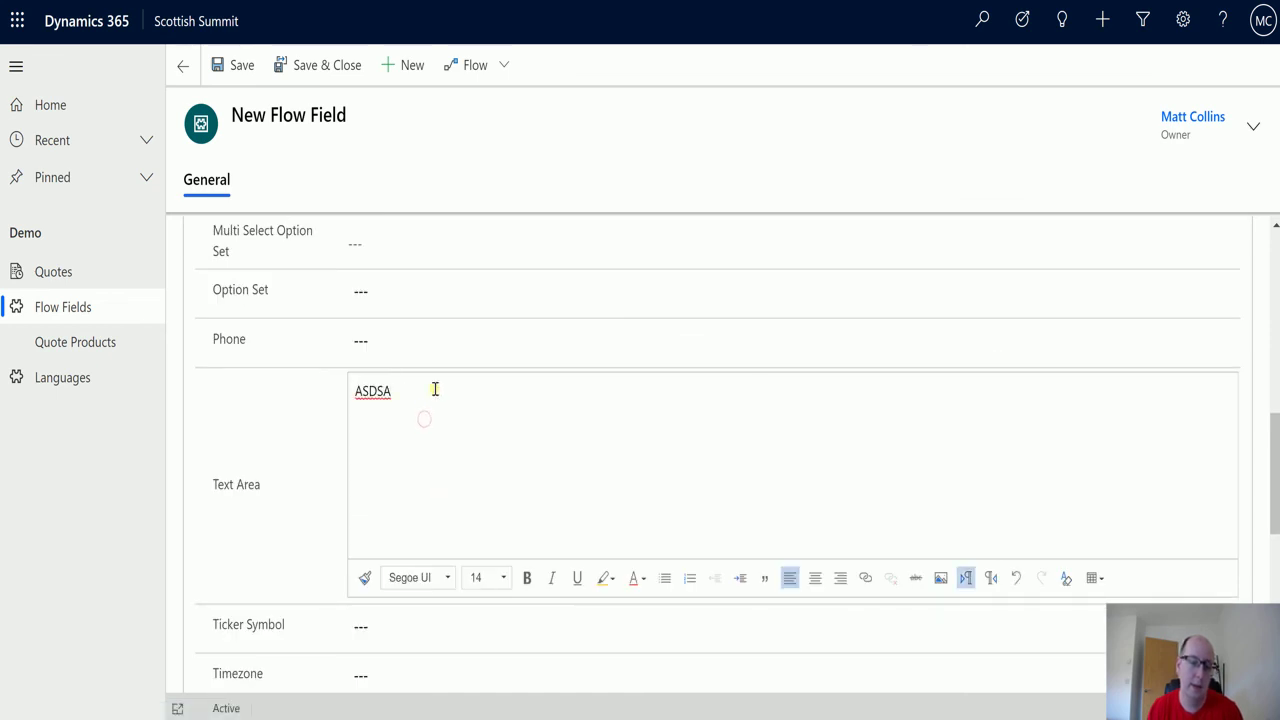
Replace the Text Area content with "ASJDAJADA" and add a second paragraph reading "afadasd"
{"action": "double_click", "coordinate": [434, 389]}
{"action": "type", "text": "ASJDAJADA"}
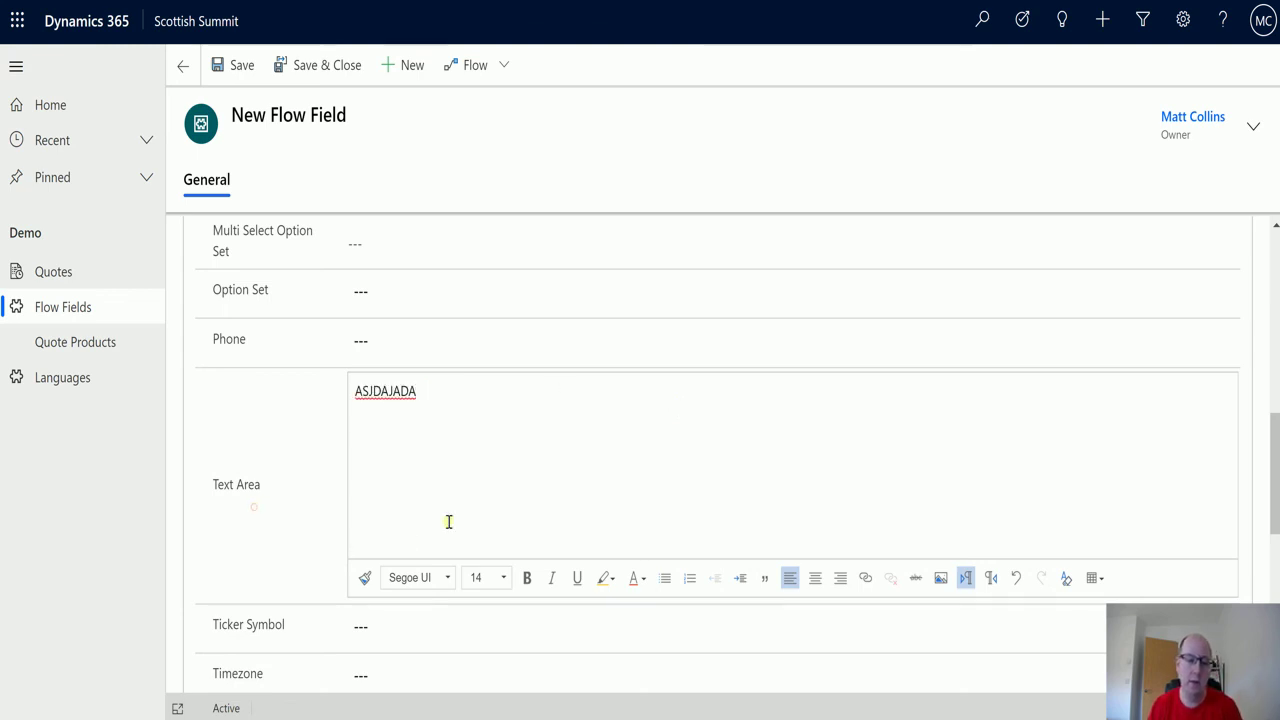
{"action": "key", "text": "Return"}
{"action": "type", "text": "afadasd"}
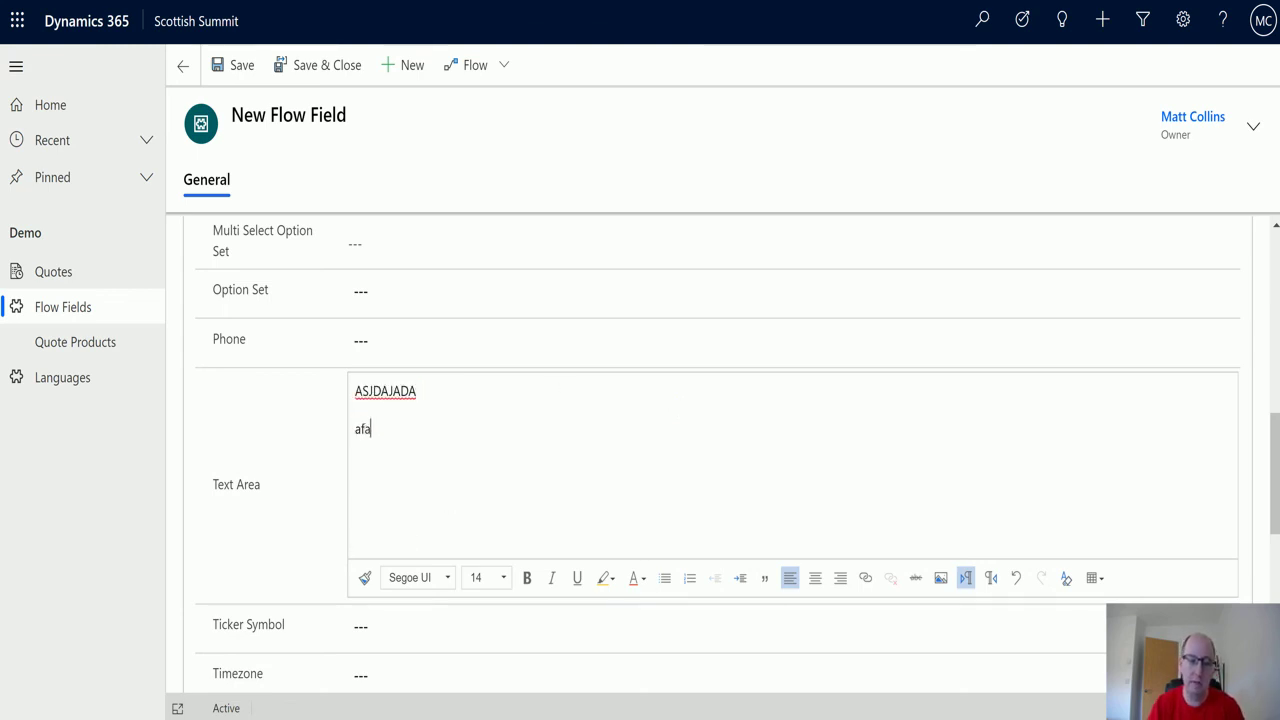
{"action": "key", "text": "Tab"}
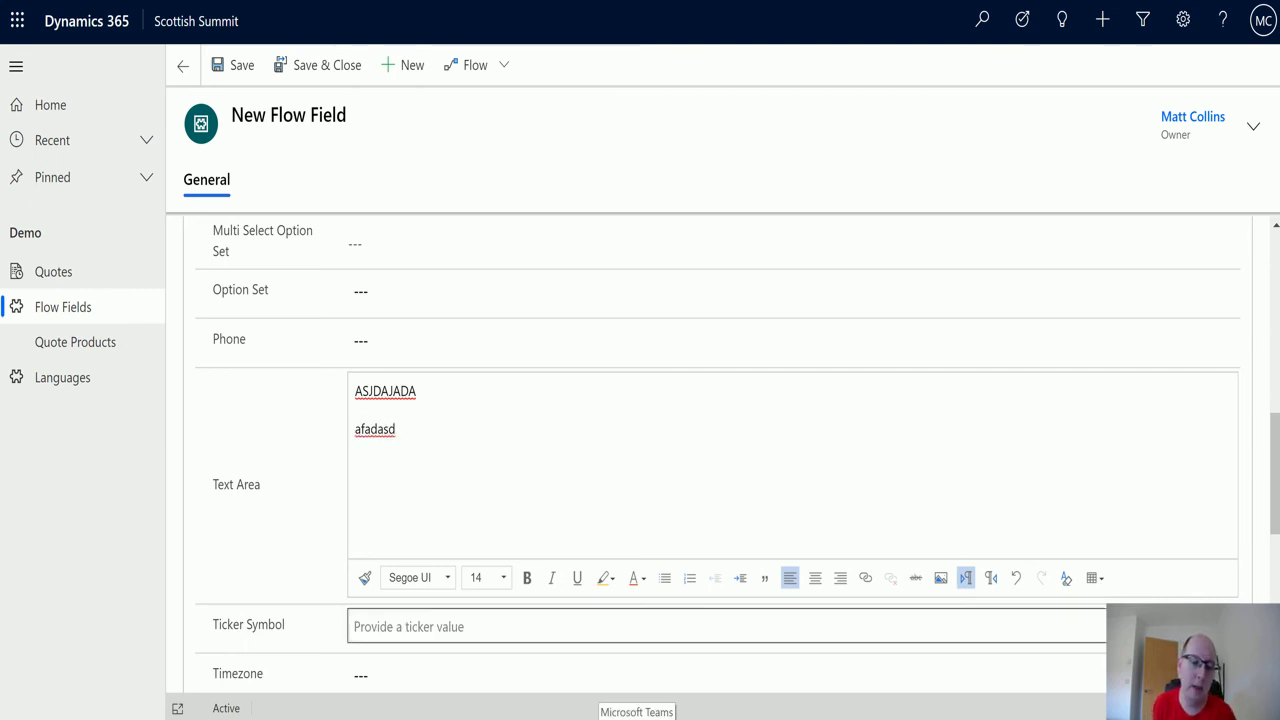